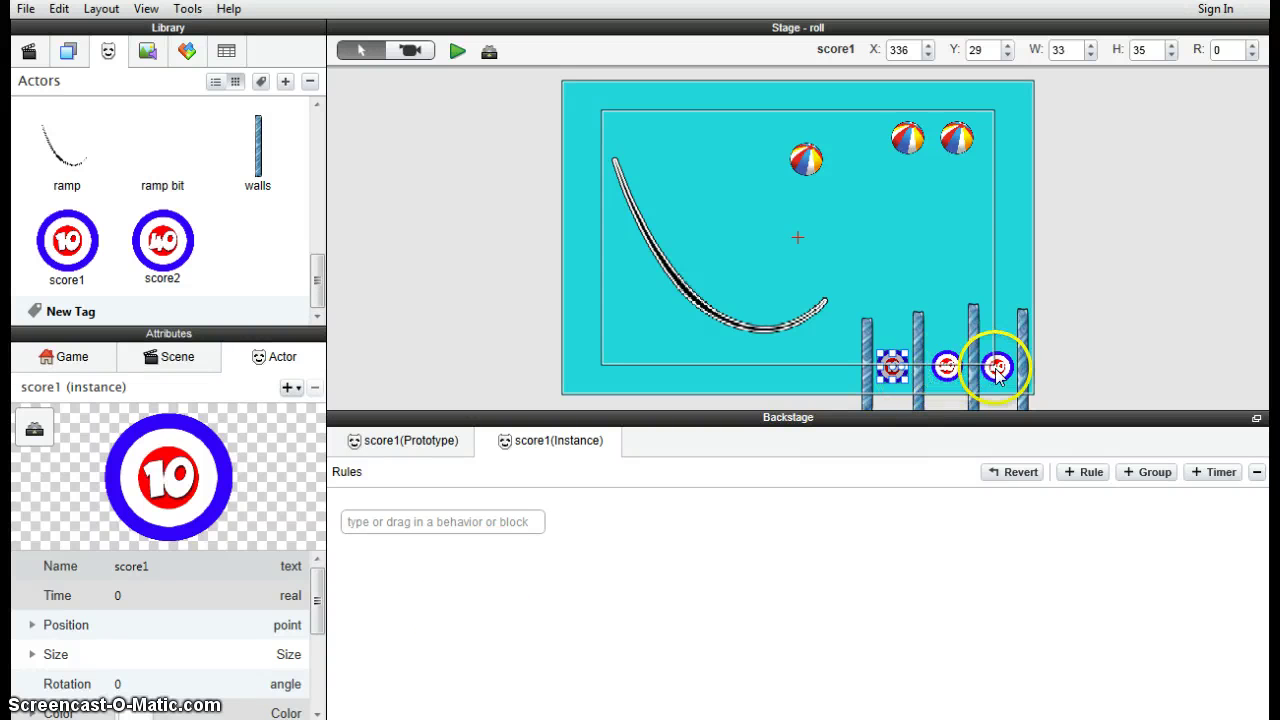
Place the score display actor from the Library in the roll scene's top-left corner
click(997, 369)
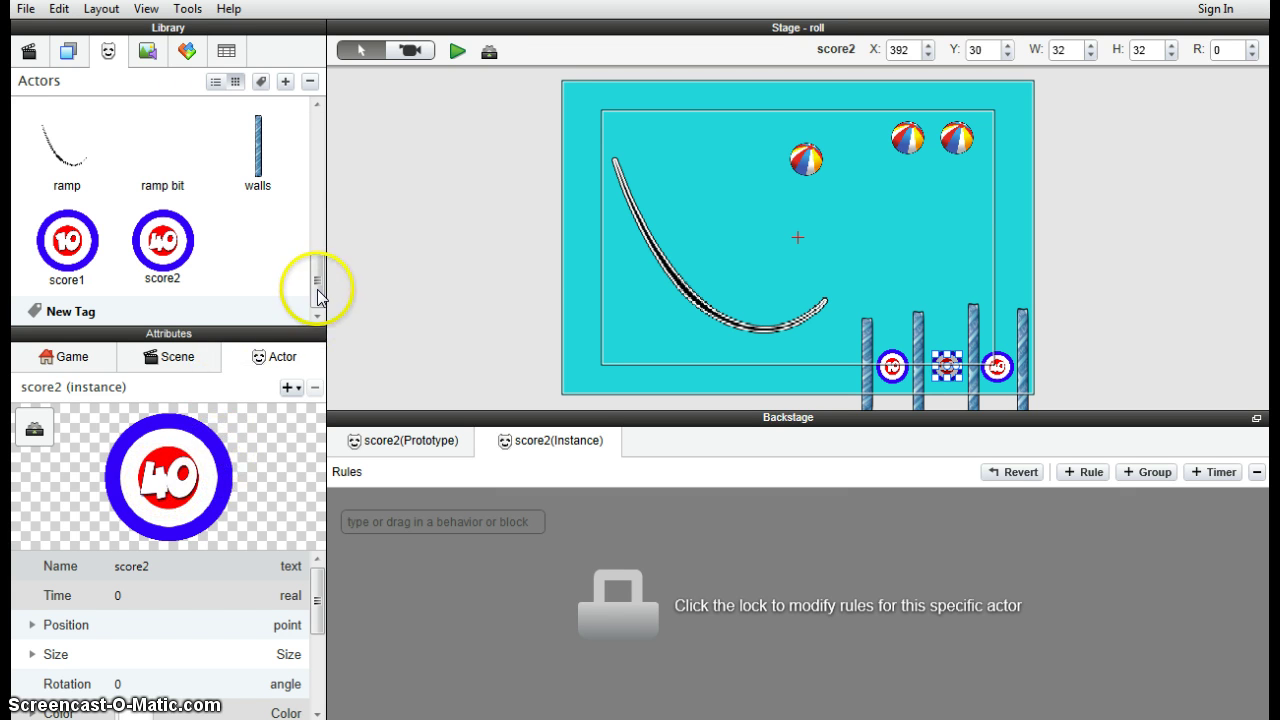
drag(317, 293, 316, 228)
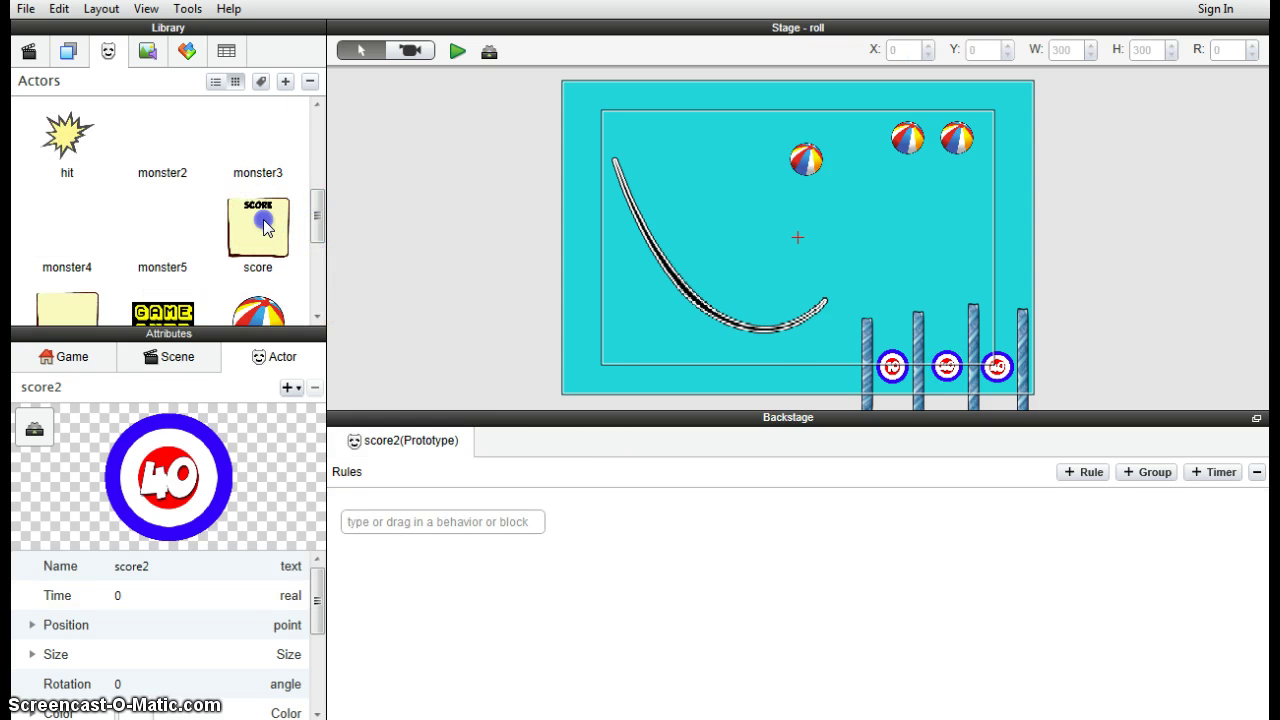
click(263, 227)
drag(506, 206, 640, 133)
drag(790, 322, 615, 130)
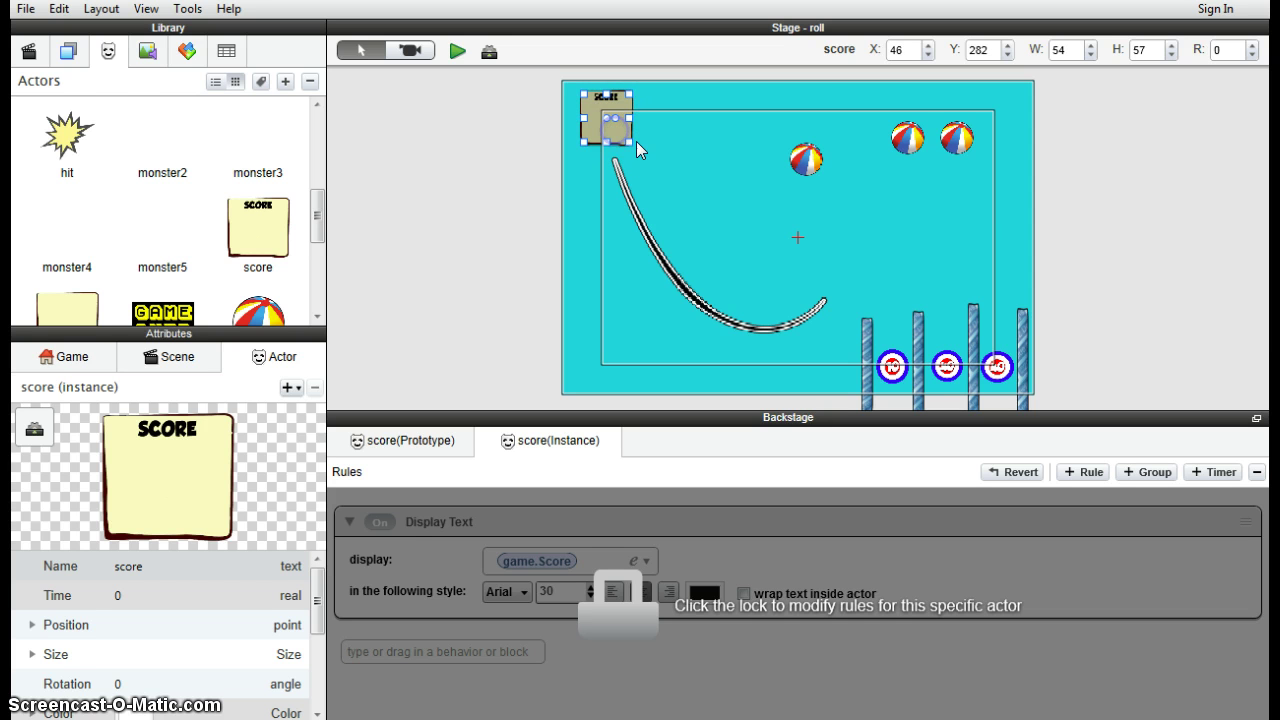
click(606, 136)
Check the placed score display's rules, then select the score1 target
click(659, 148)
click(607, 135)
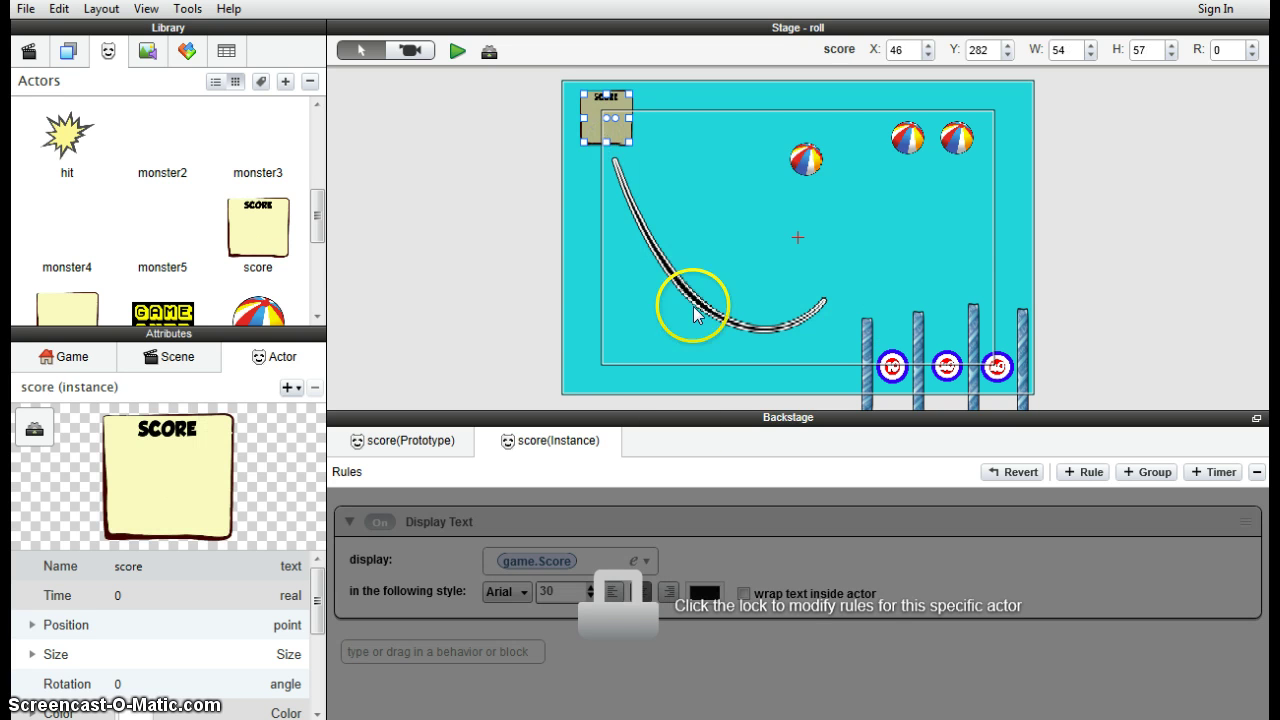
click(576, 302)
click(604, 122)
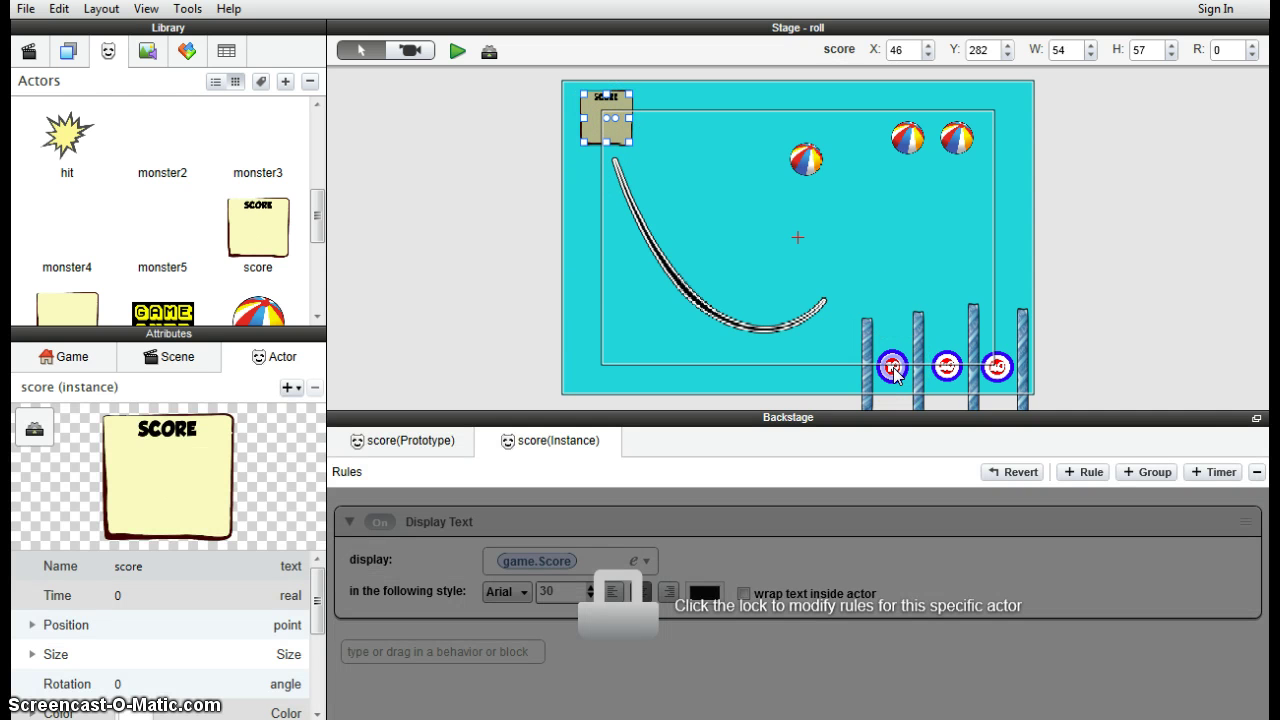
click(893, 368)
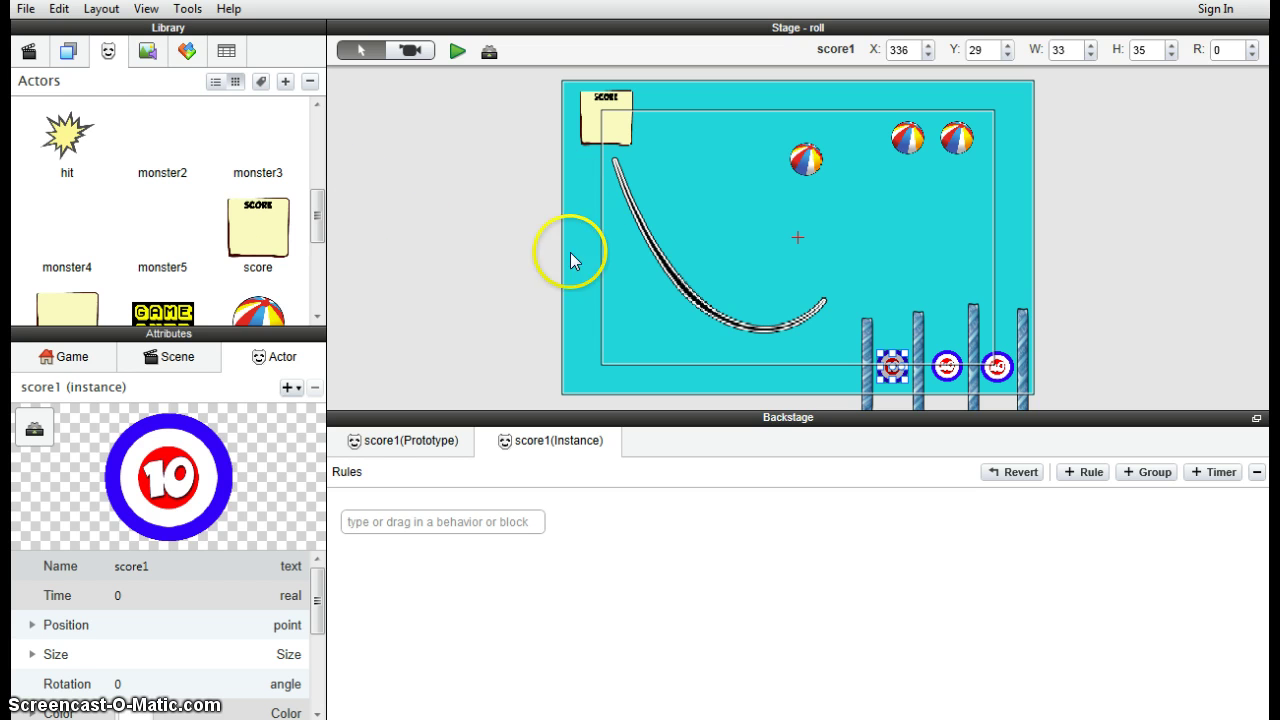
Add a Collision condition to score1's rules, triggered by actor of type ball
click(190, 55)
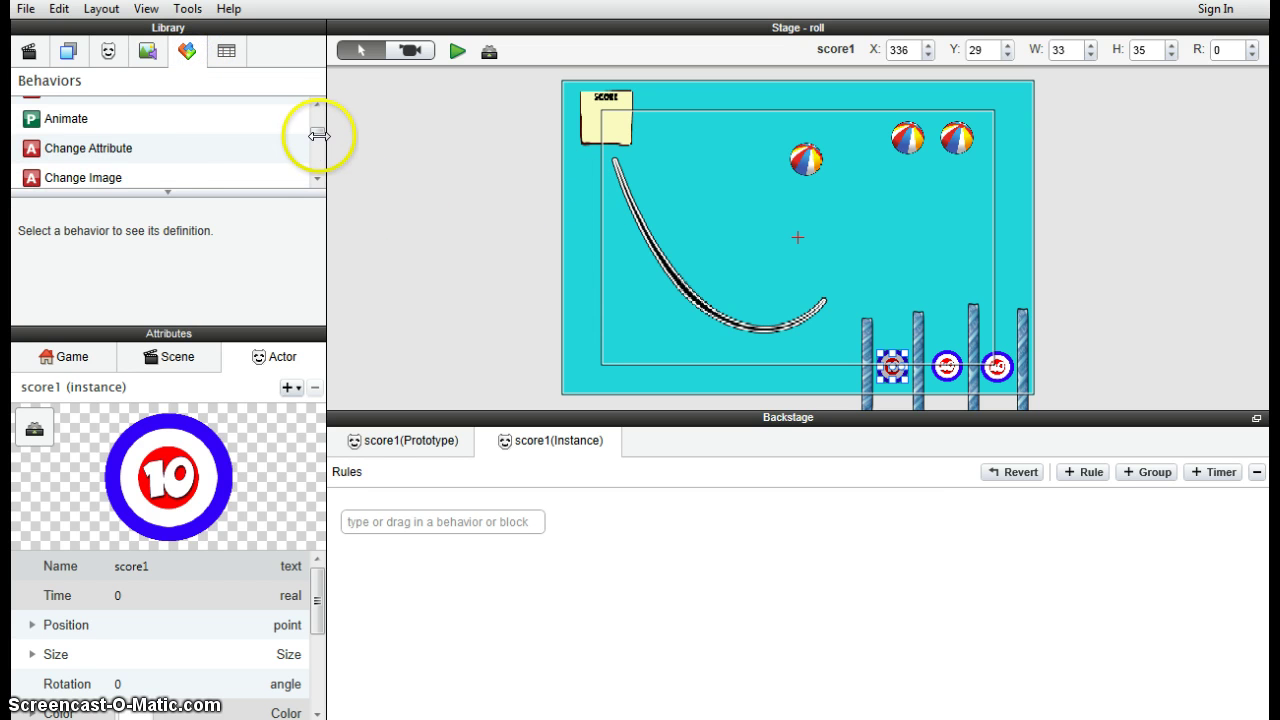
scroll(318, 125, down, 10)
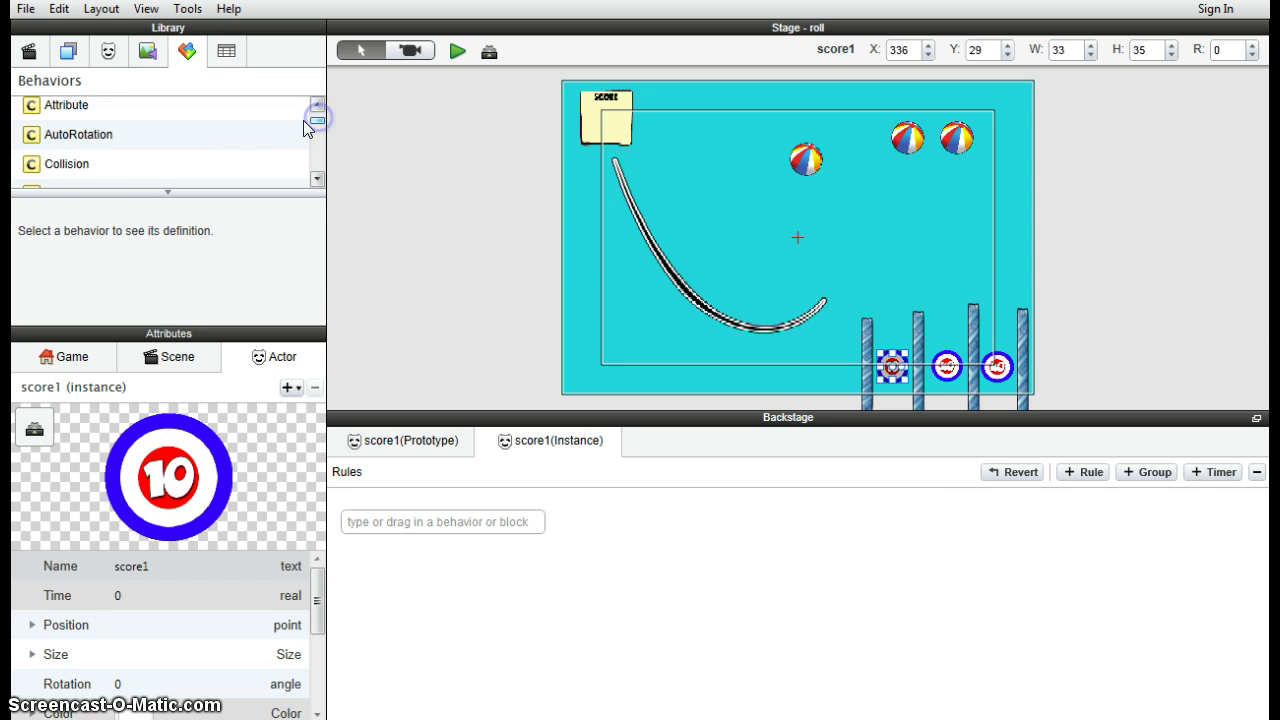
drag(63, 161, 437, 496)
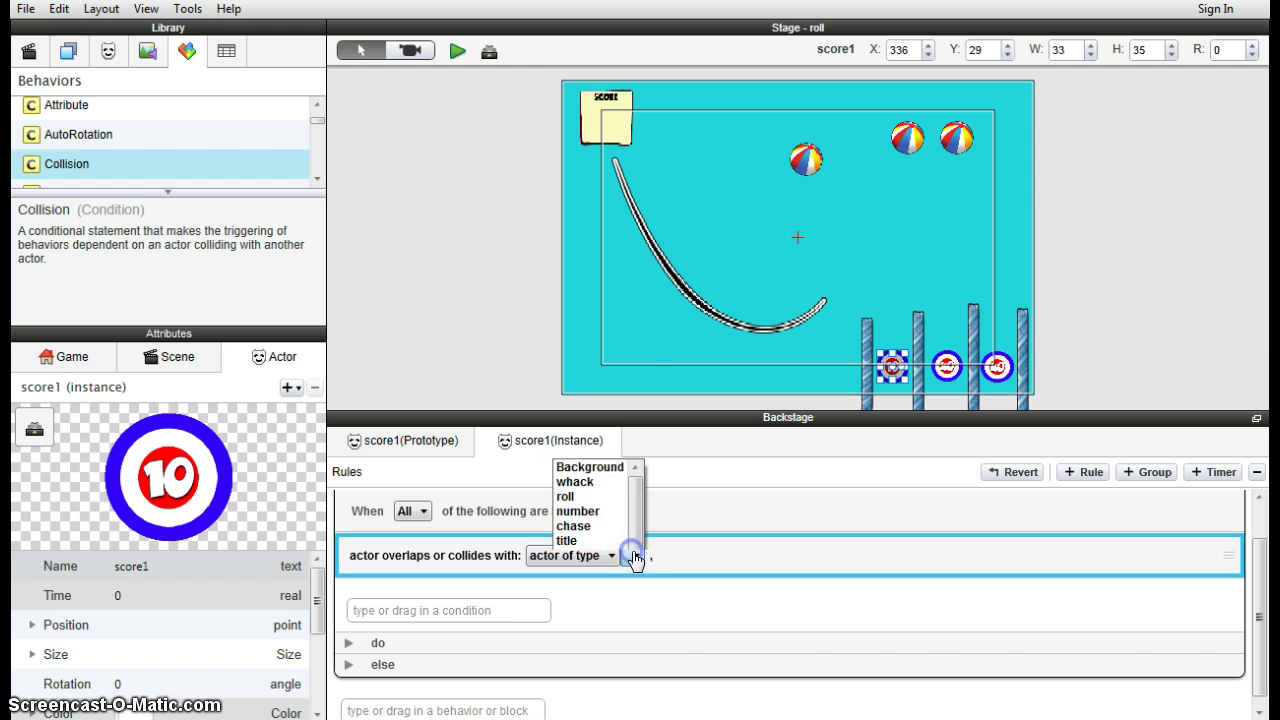
click(635, 558)
scroll(590, 520, down, 2)
click(572, 453)
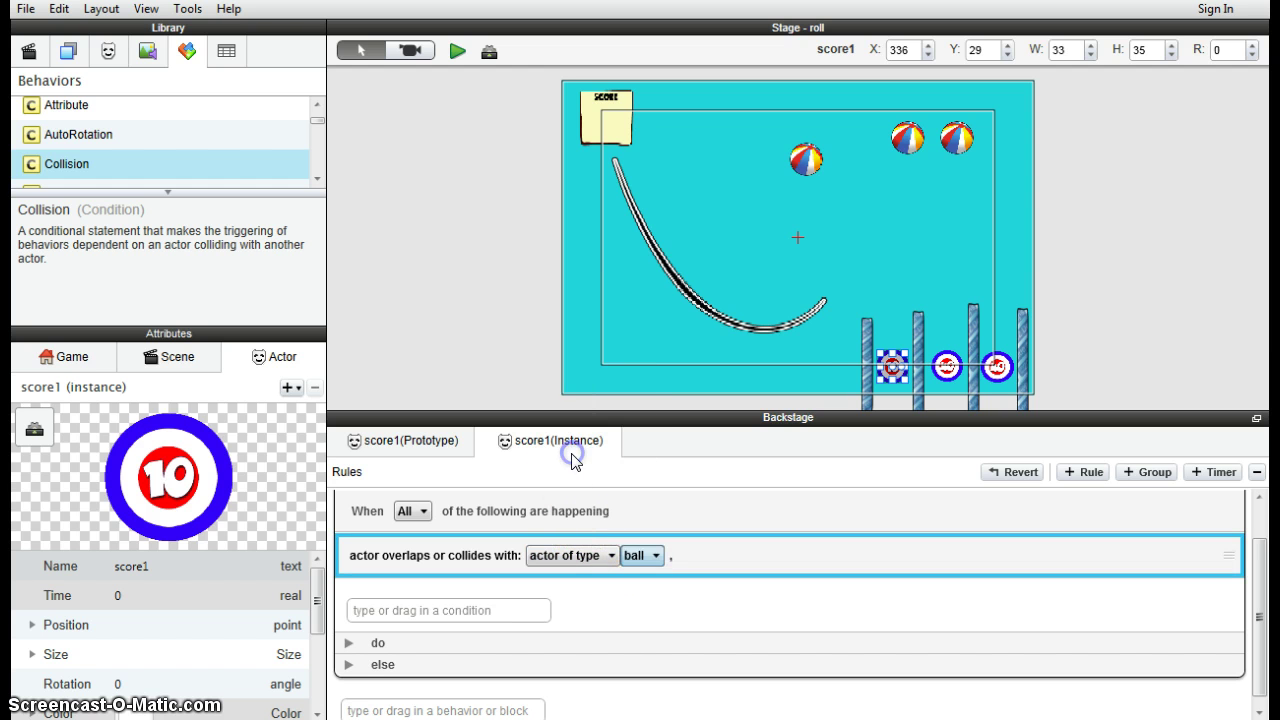
Expand the rule's do section and add a Change Attribute action to it
click(349, 642)
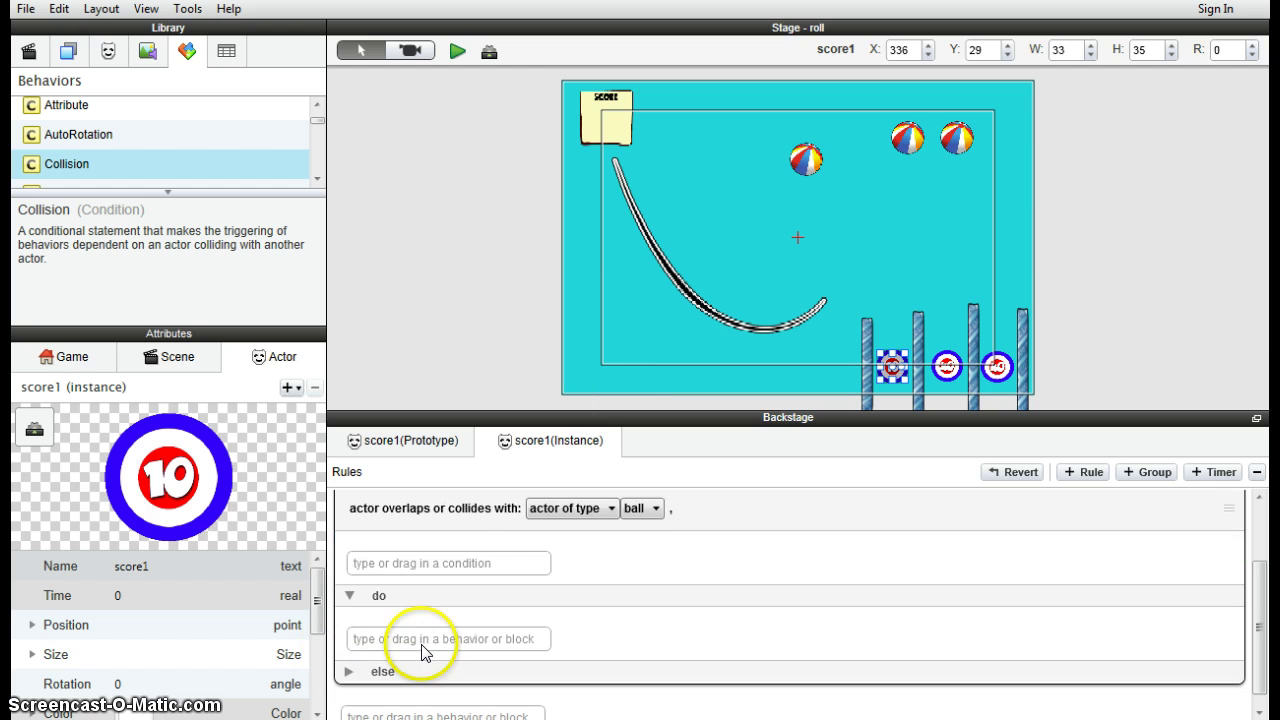
click(316, 180)
click(316, 180)
click(316, 180)
click(316, 180)
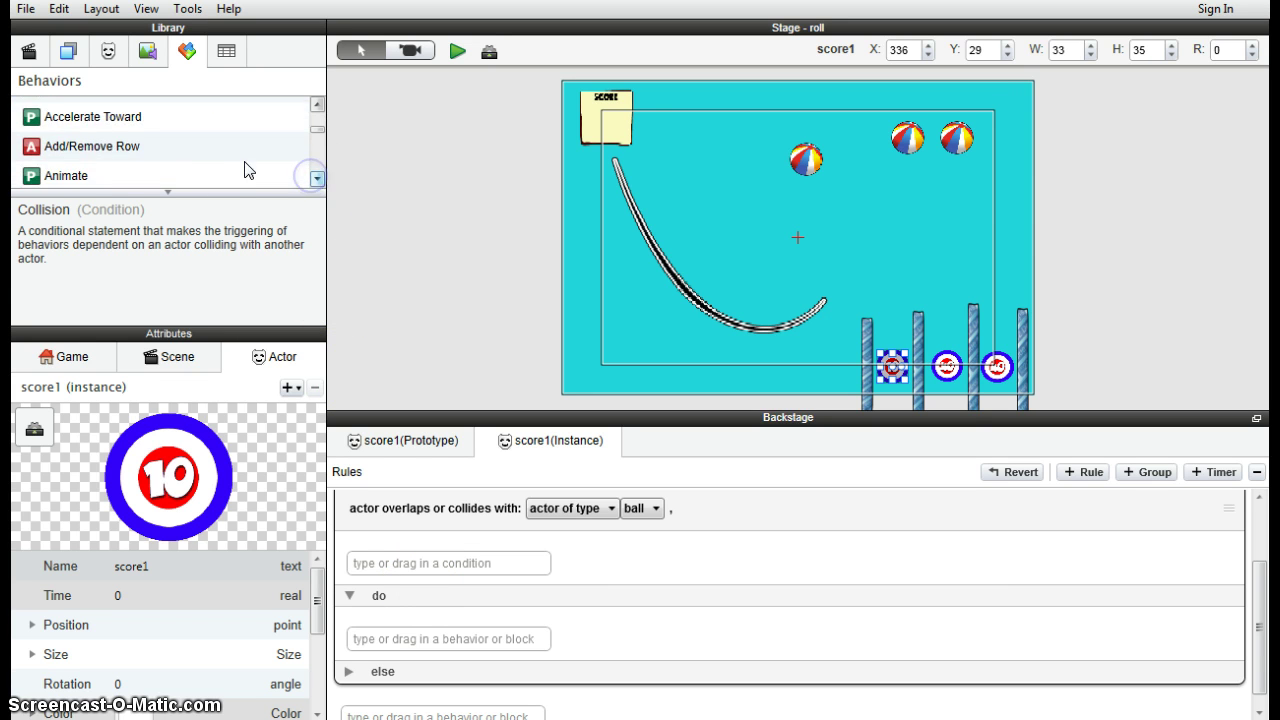
scroll(227, 163, down, 2)
scroll(108, 140, up, 1)
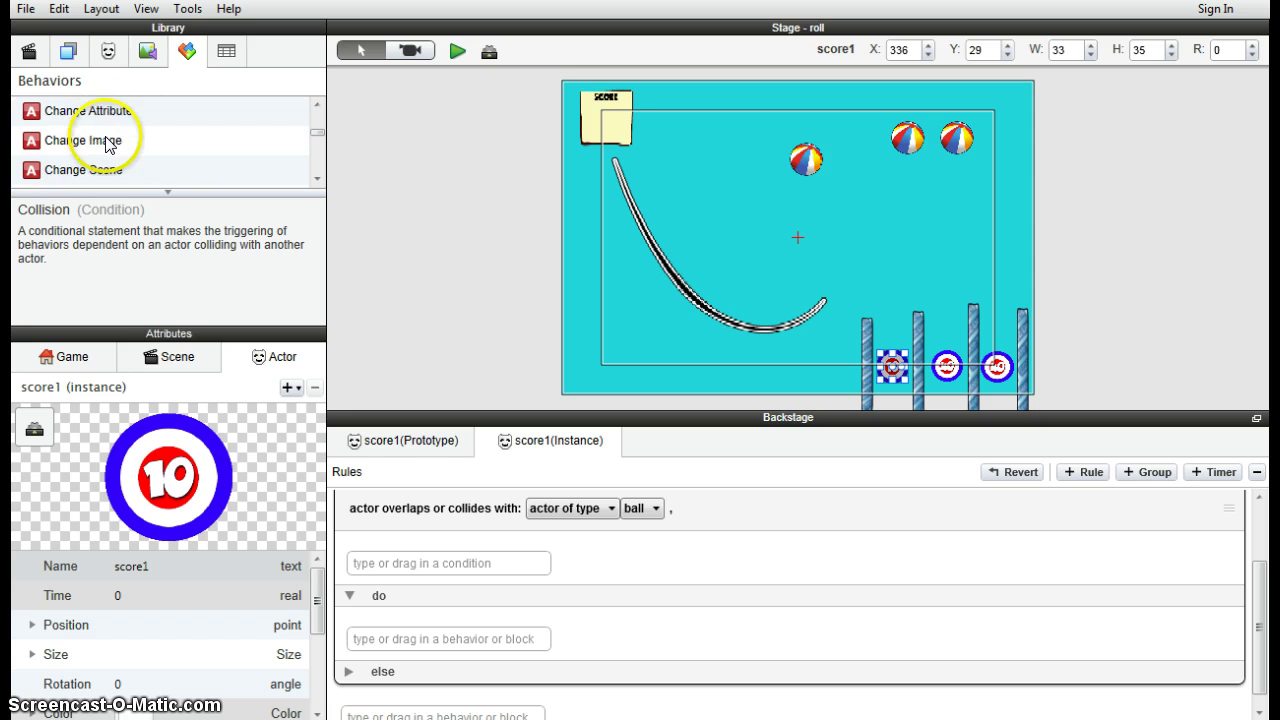
drag(100, 110, 474, 613)
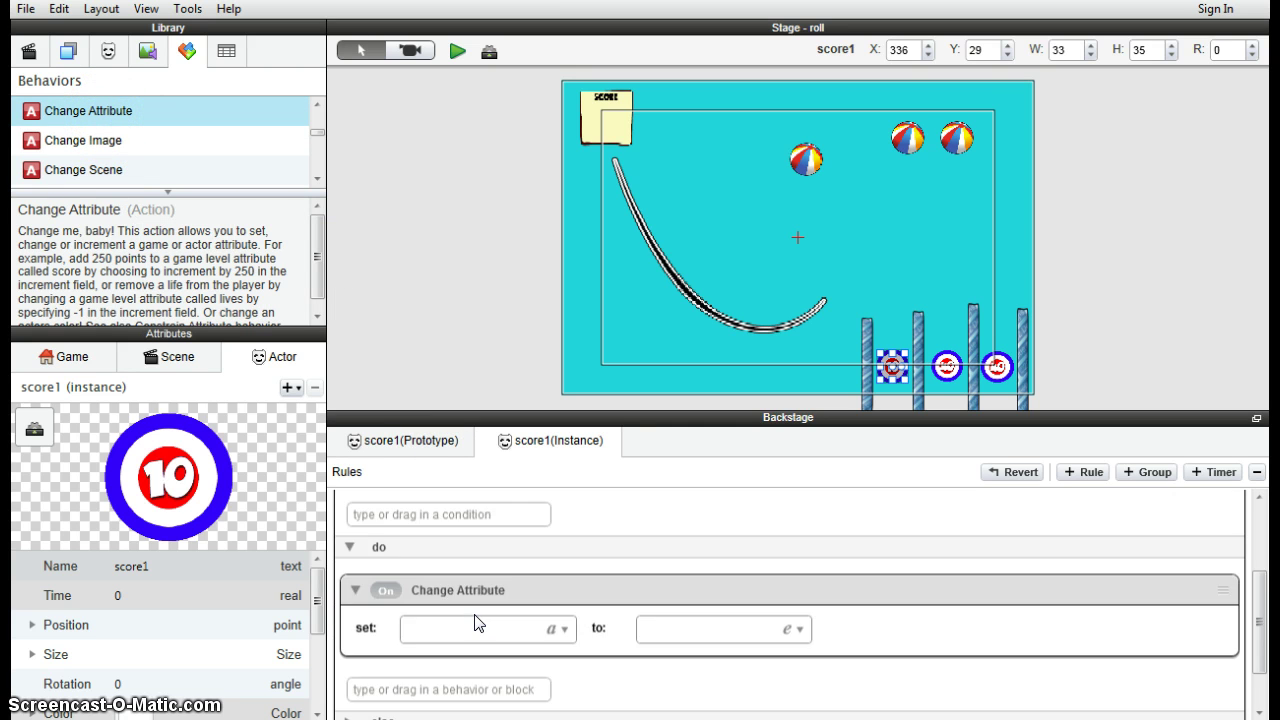
Make the Change Attribute action target the game-level attribute game.Score
click(563, 567)
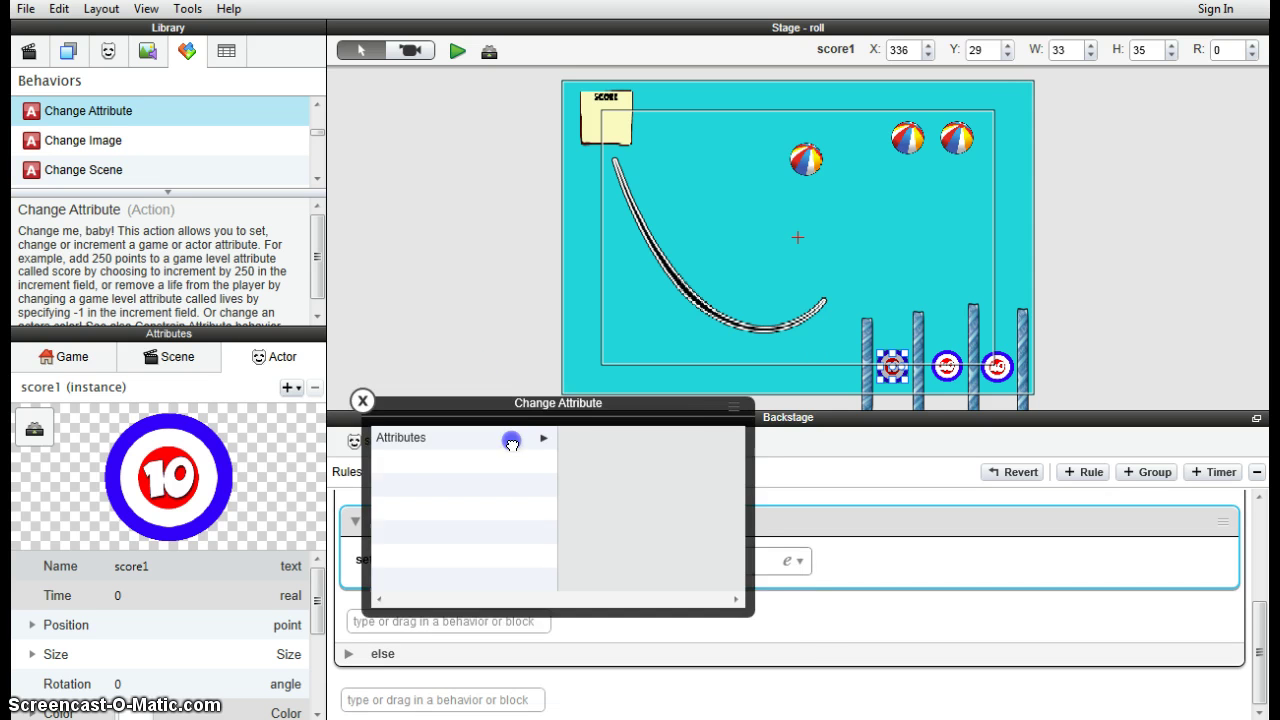
click(376, 393)
click(549, 390)
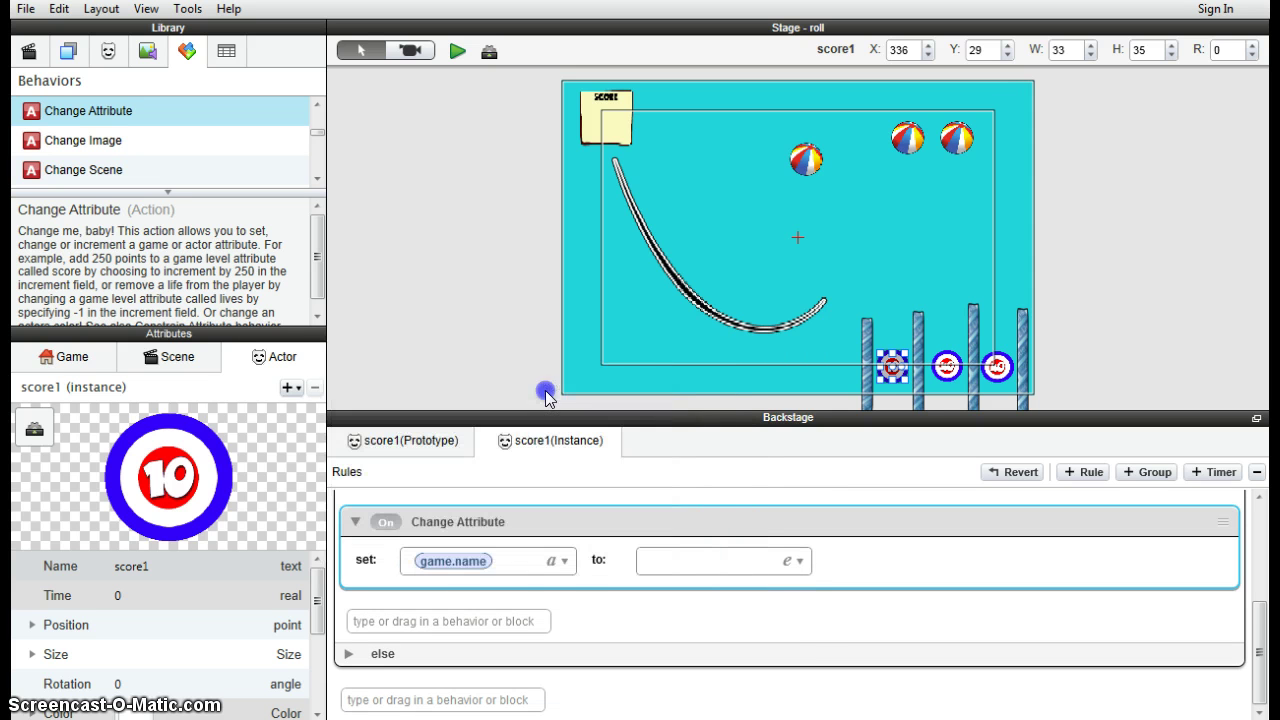
click(562, 562)
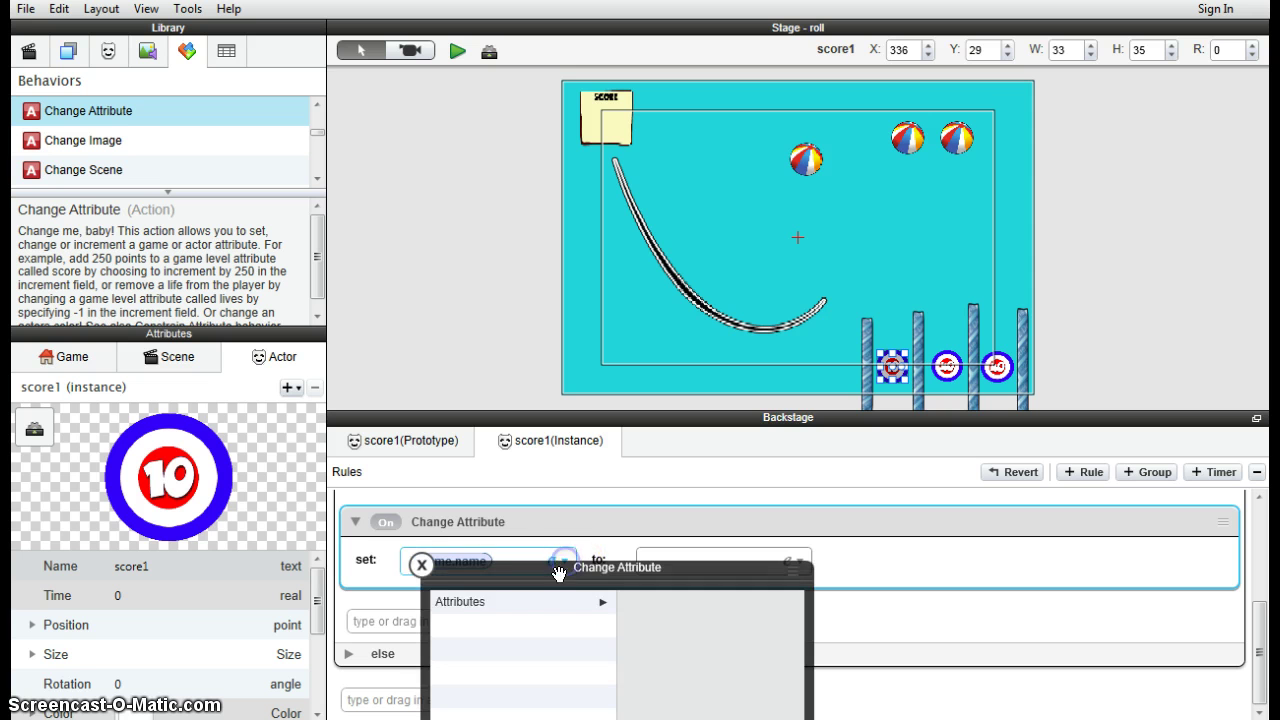
click(486, 602)
click(578, 491)
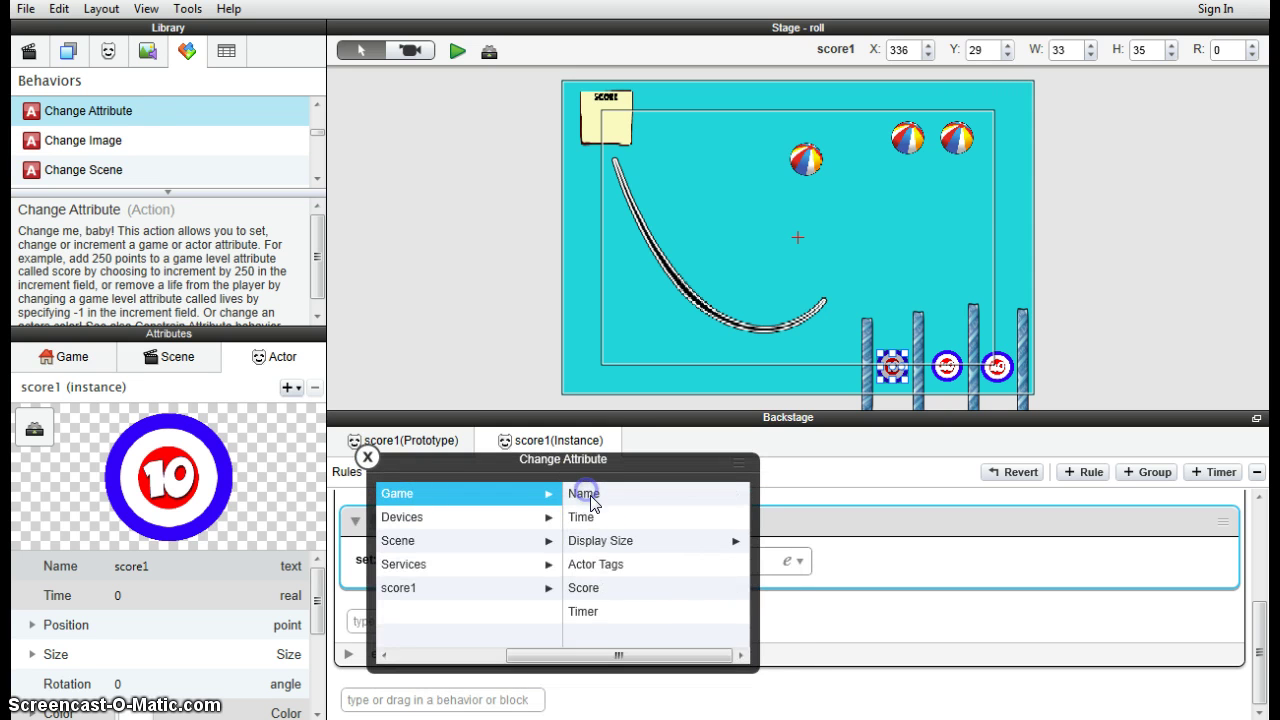
click(583, 587)
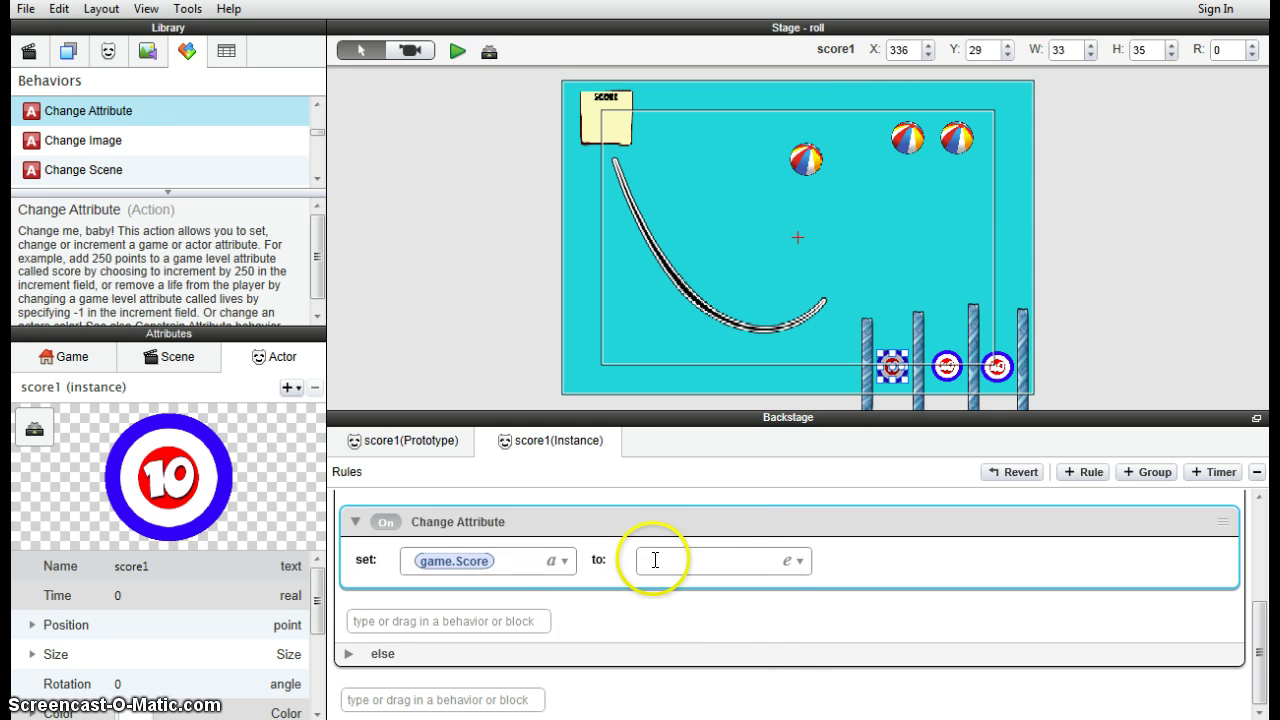
Enter game.Score+10 as the new value in the expression editor
click(795, 561)
drag(800, 563, 590, 413)
click(508, 476)
click(700, 477)
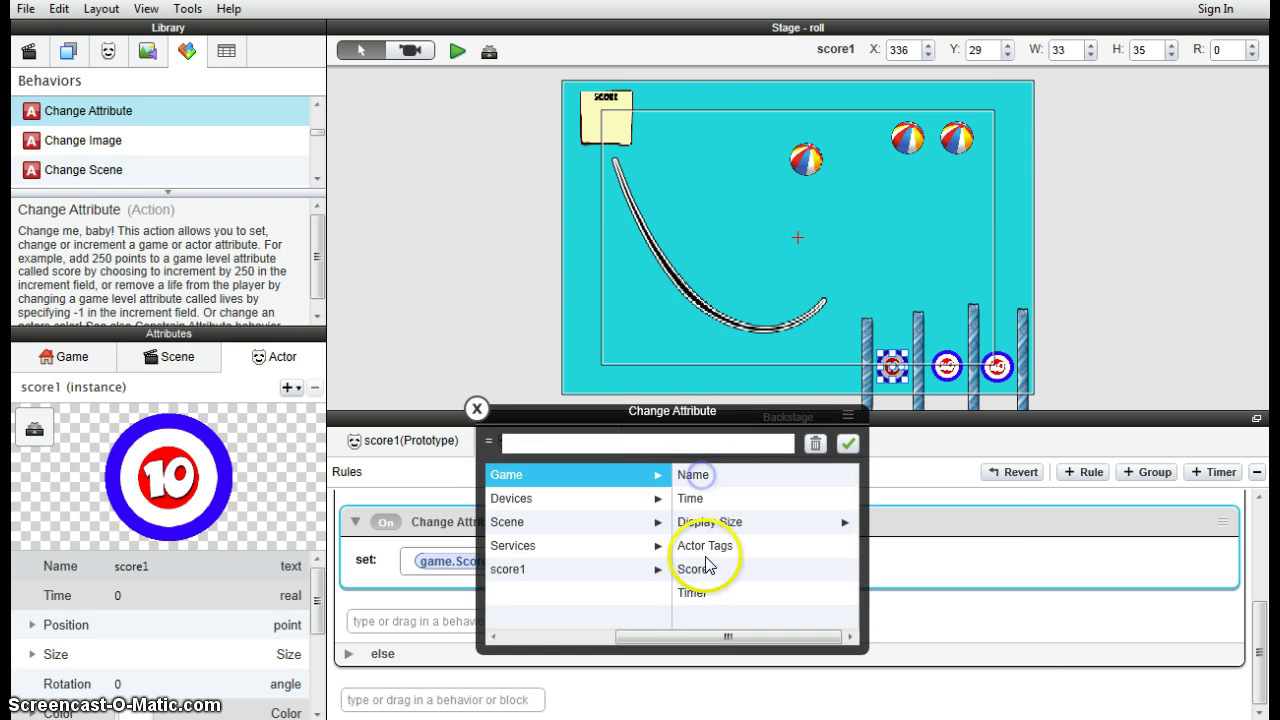
click(695, 570)
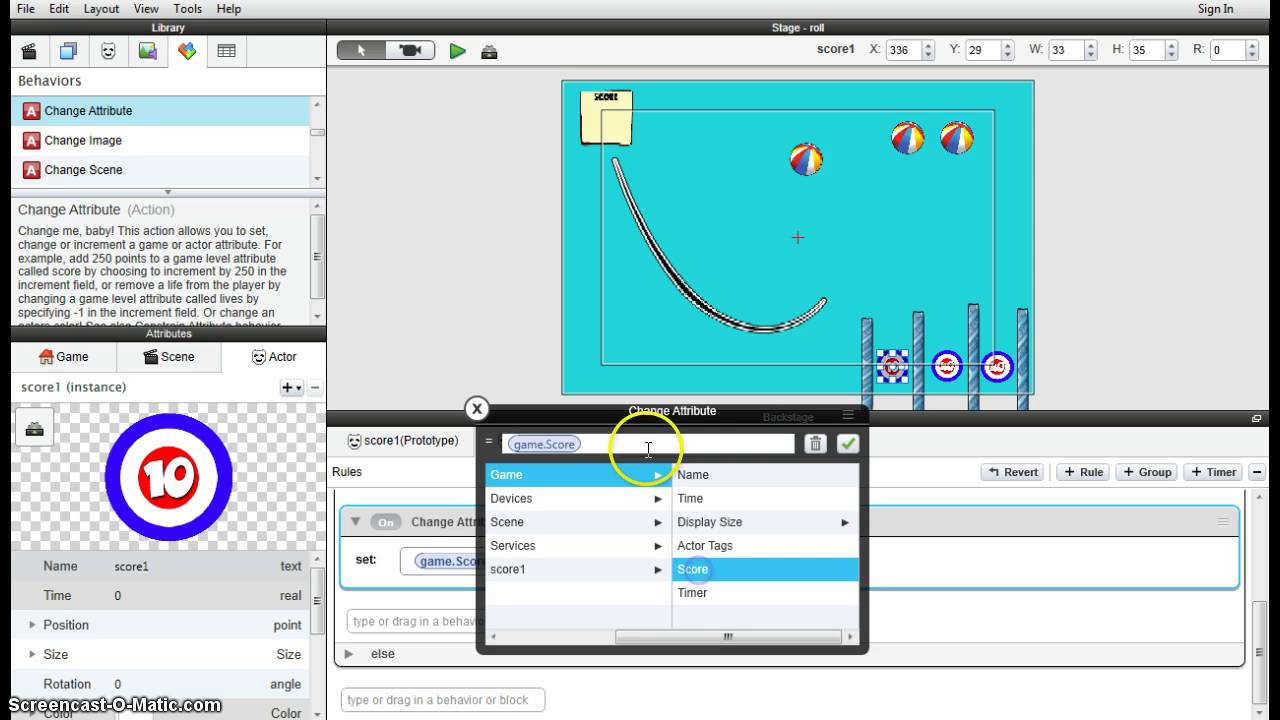
click(643, 444)
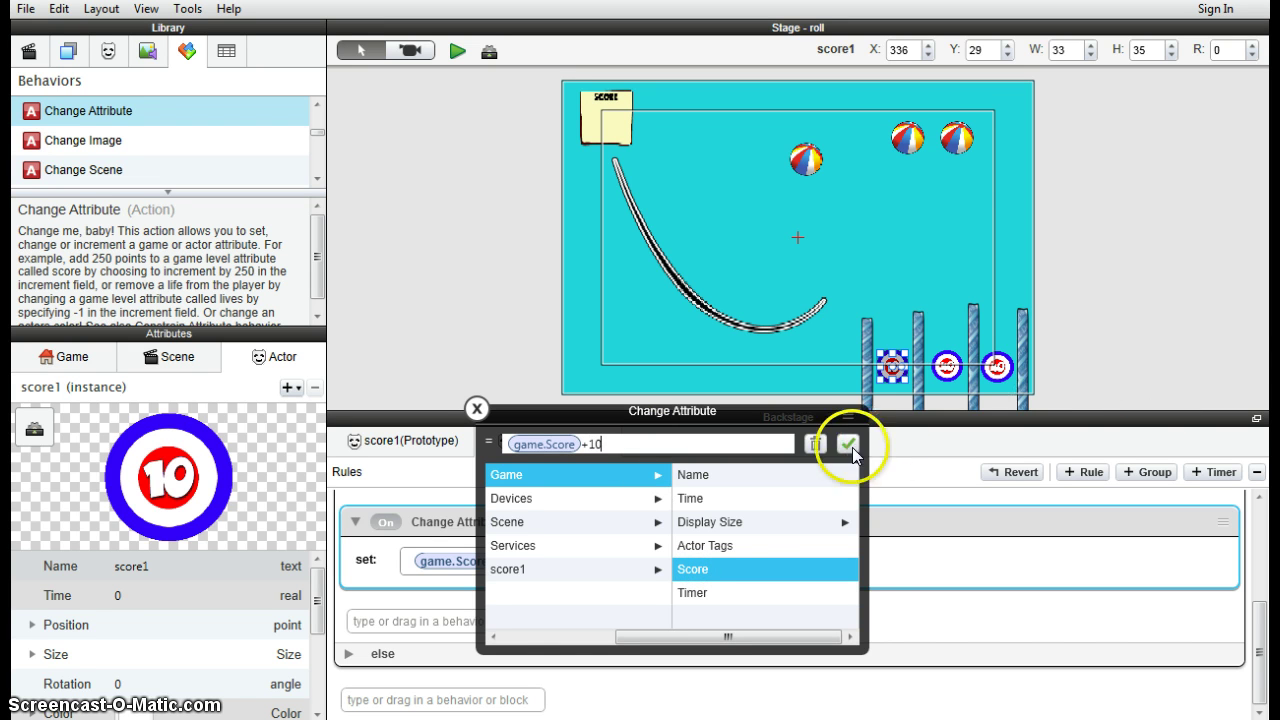
Confirm game.Score+10 as the value of score1's Change Attribute action
click(849, 445)
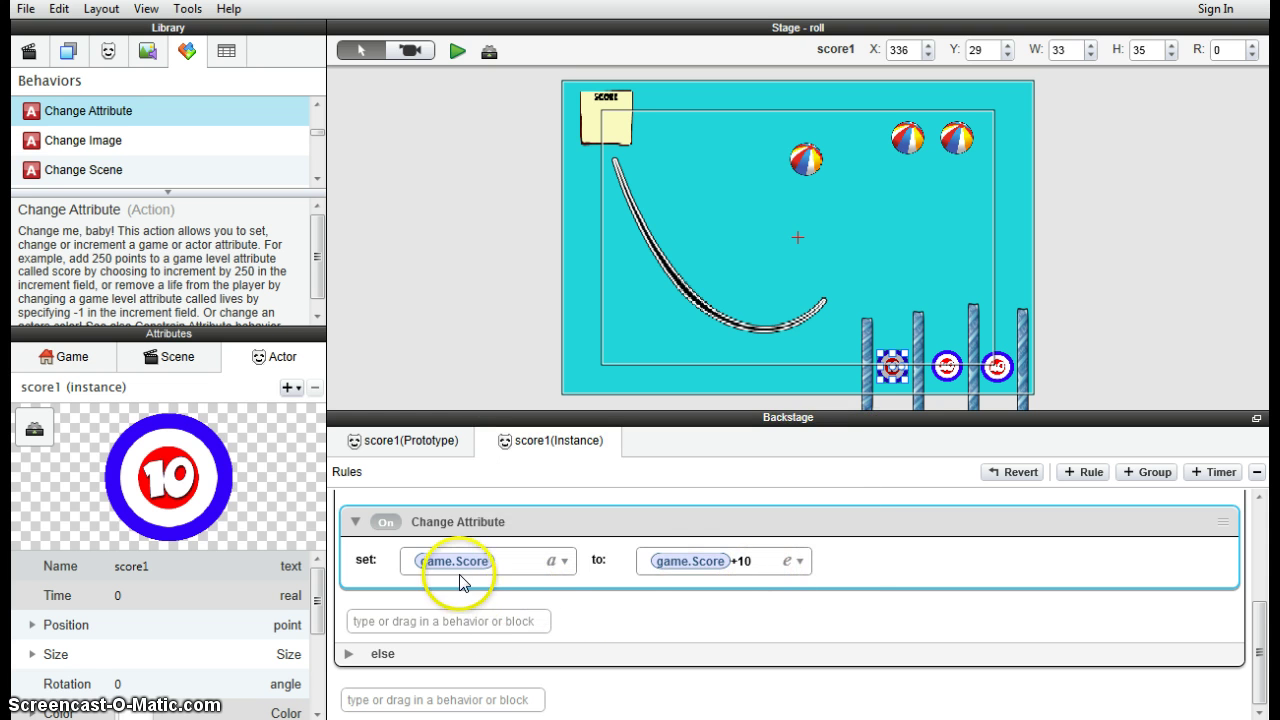
scroll(684, 570, up, 3)
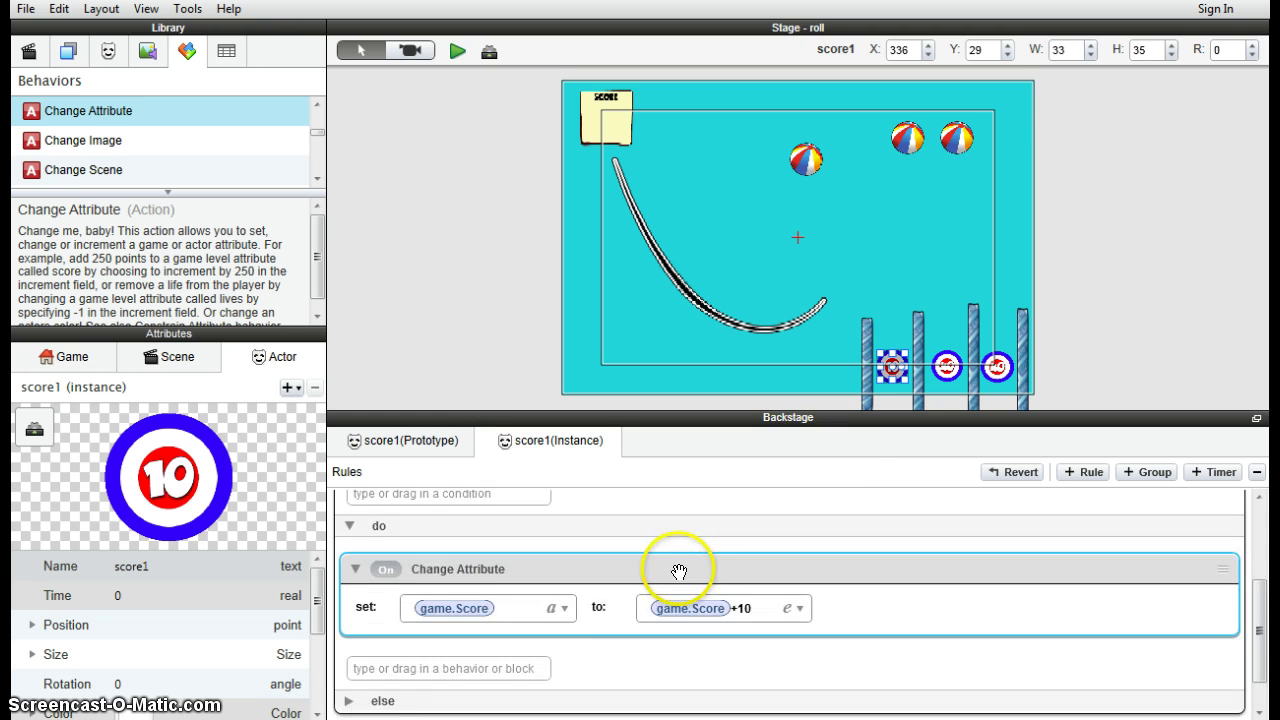
scroll(585, 570, up, 1)
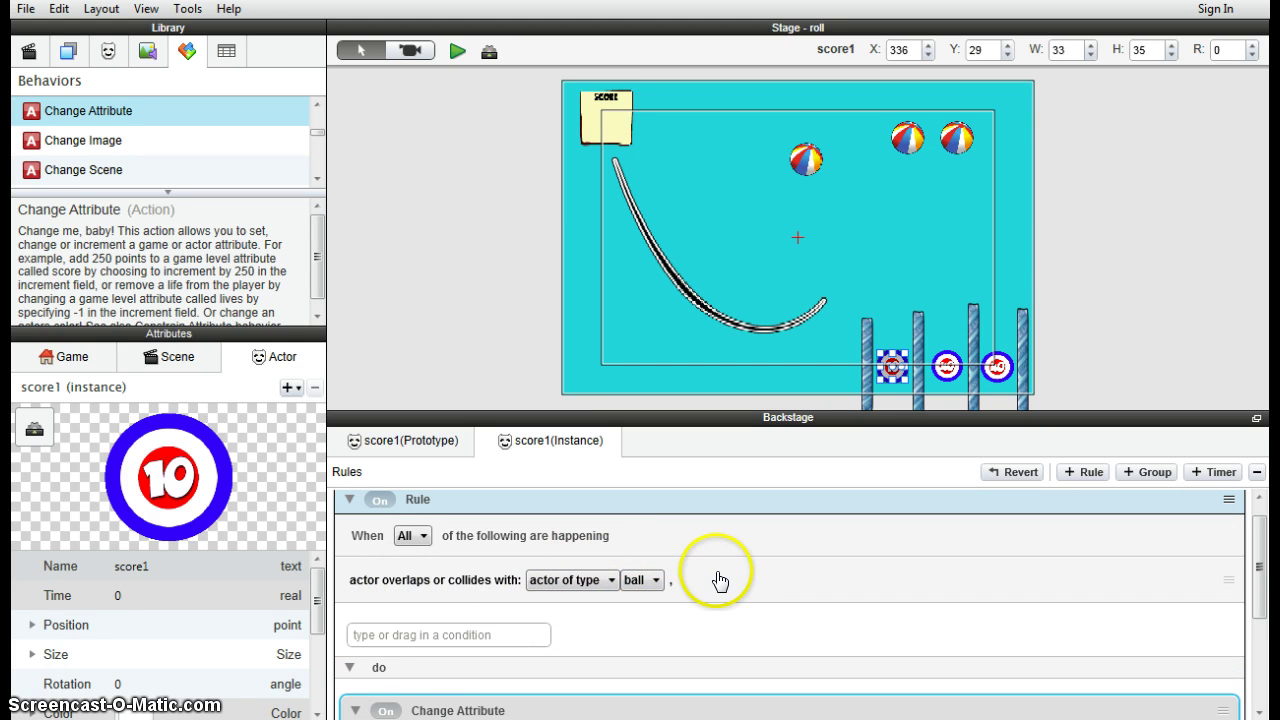
Check the score2 and rightmost score targets, then start a scene preview
click(947, 368)
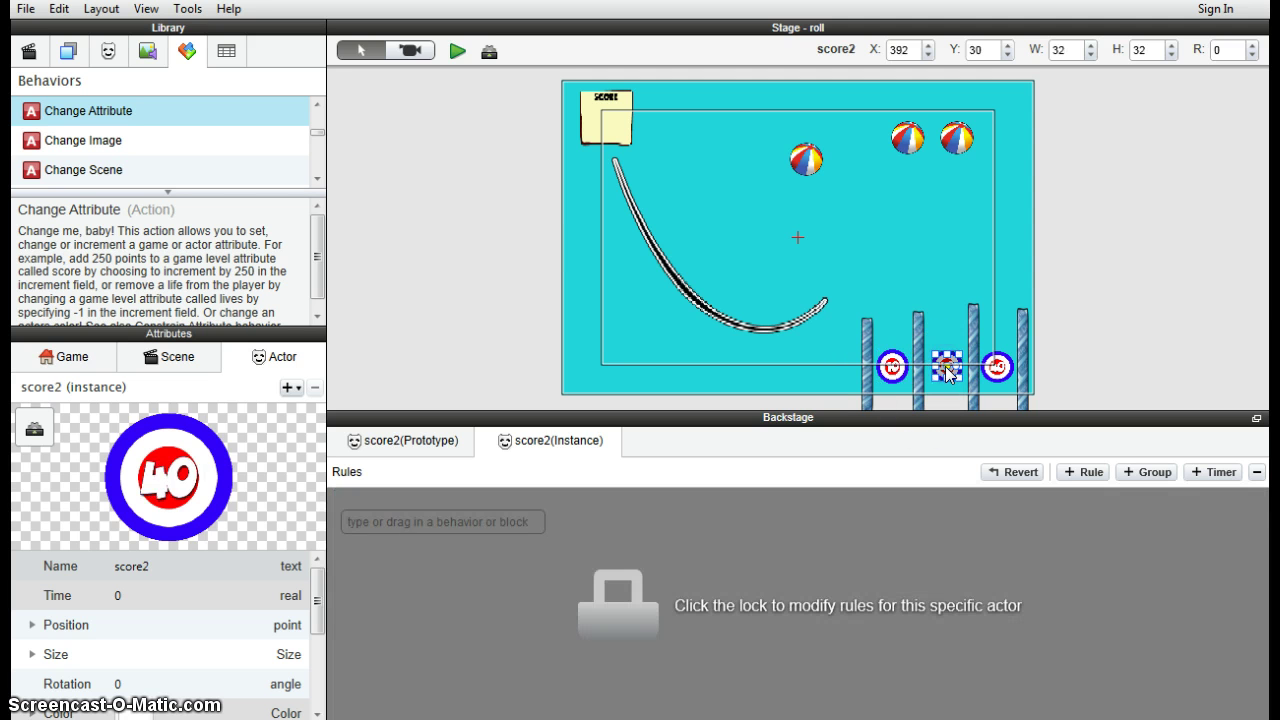
click(998, 368)
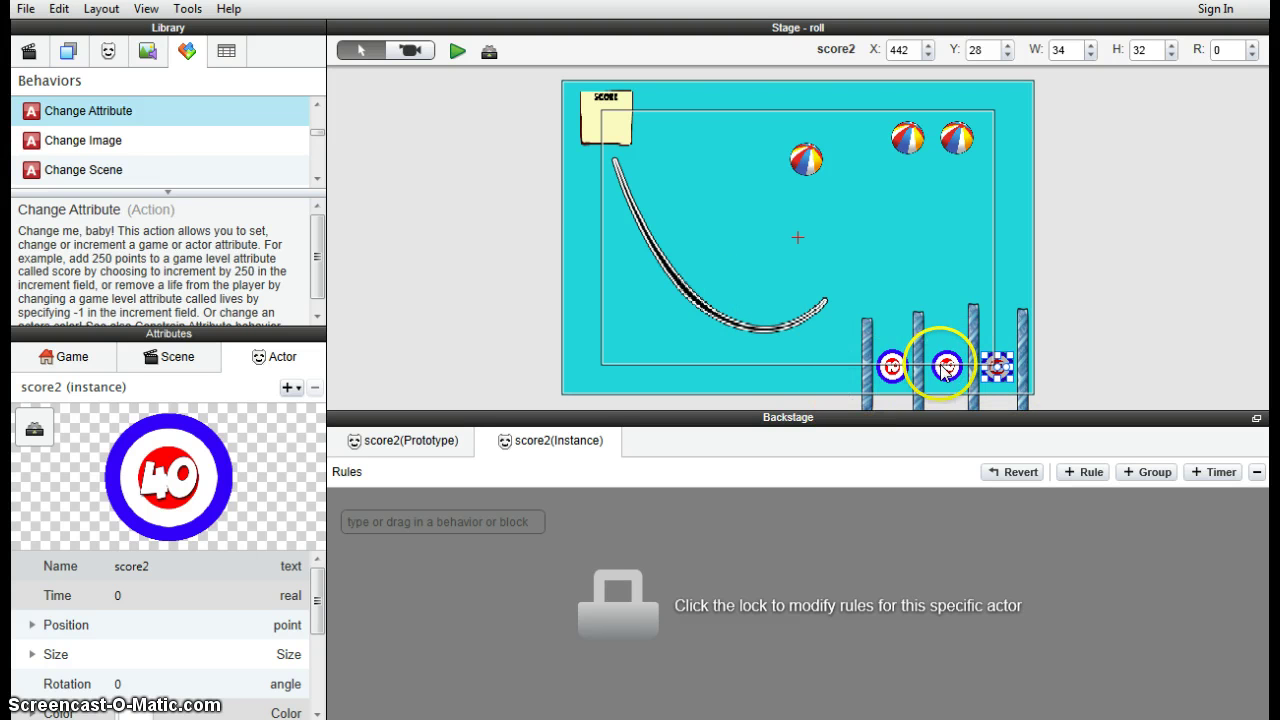
click(456, 58)
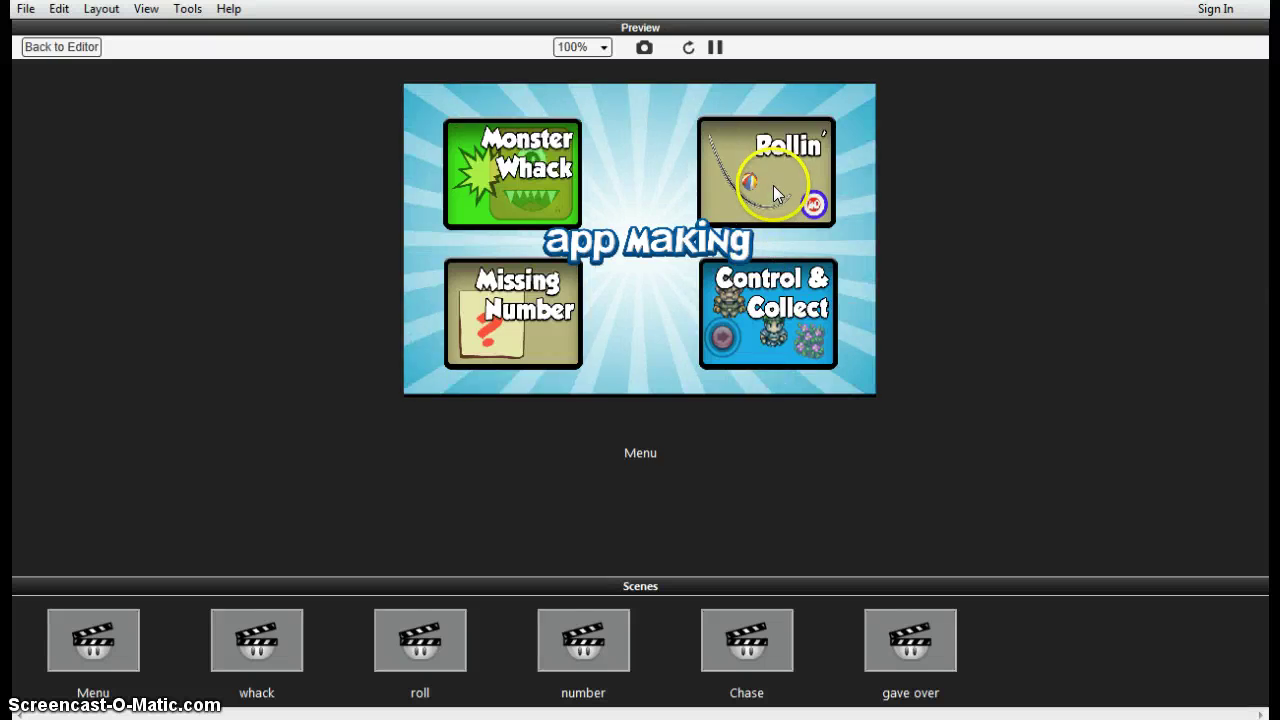
Start the roll scene preview and drop a ball into a target, raising the score to 10
click(773, 185)
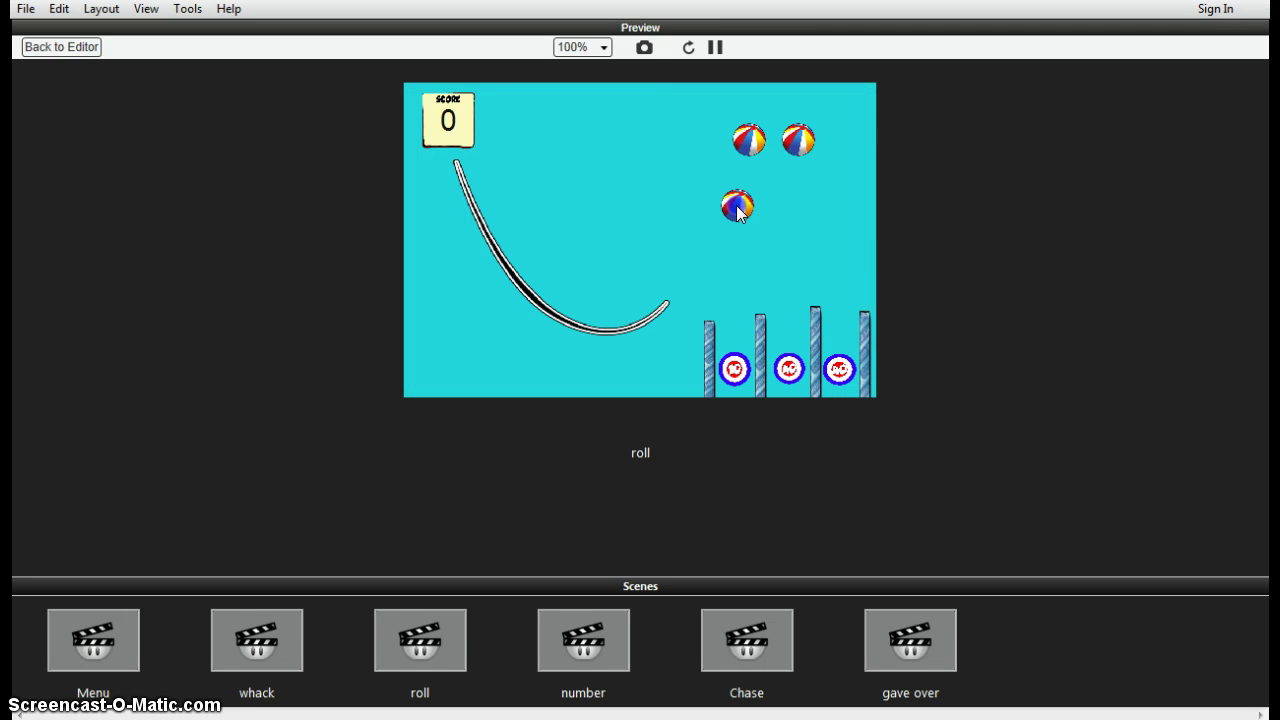
click(735, 200)
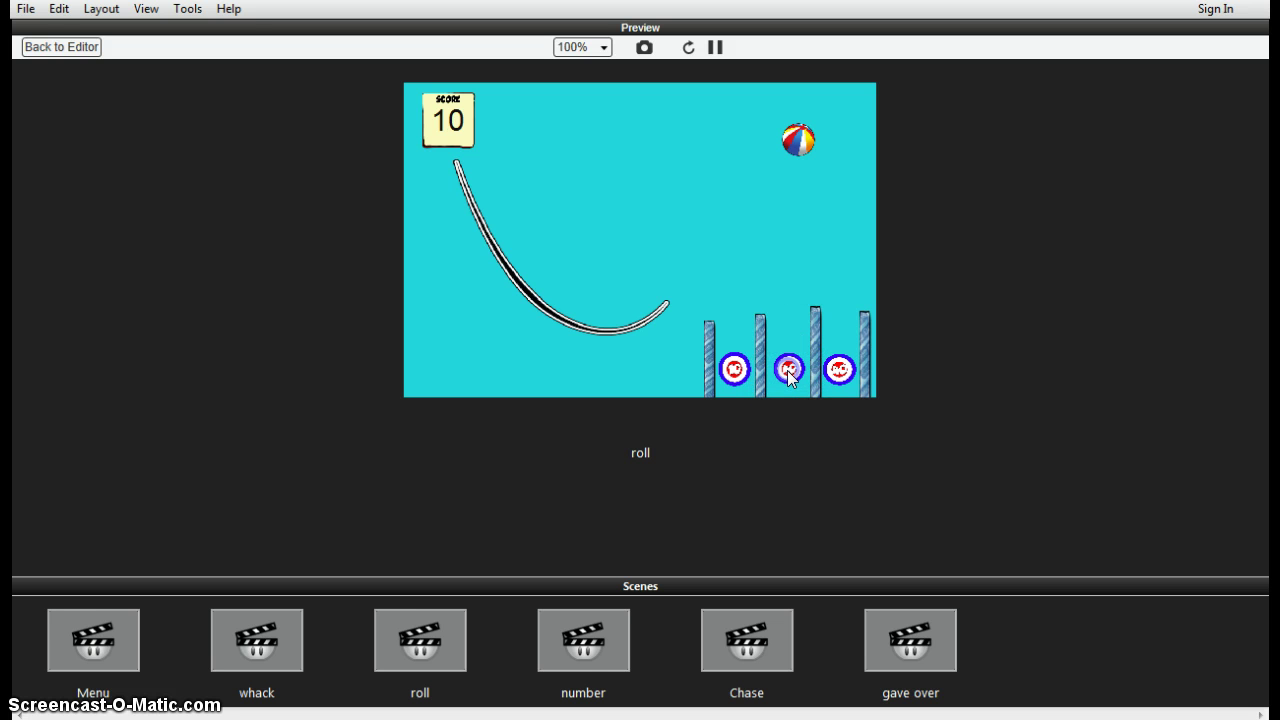
Back in the editor, review the 10- and 40-point targets' rules and collapse the 40-point rule
click(55, 47)
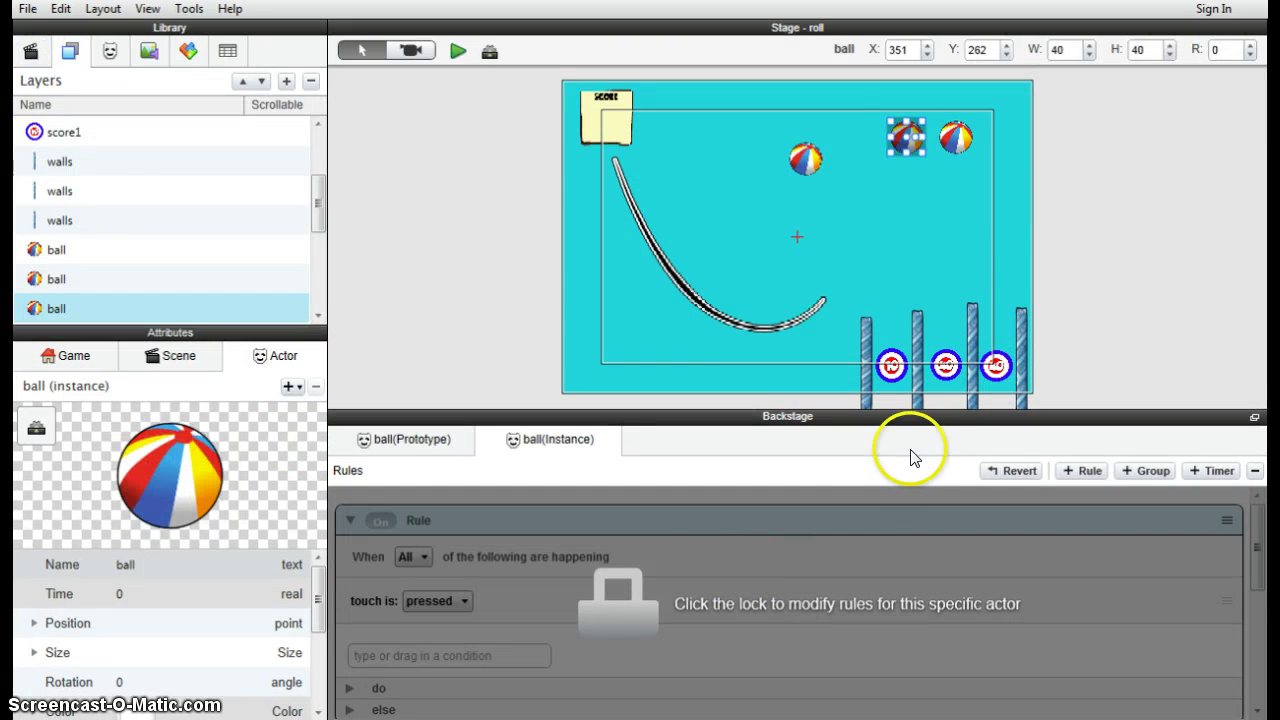
click(891, 367)
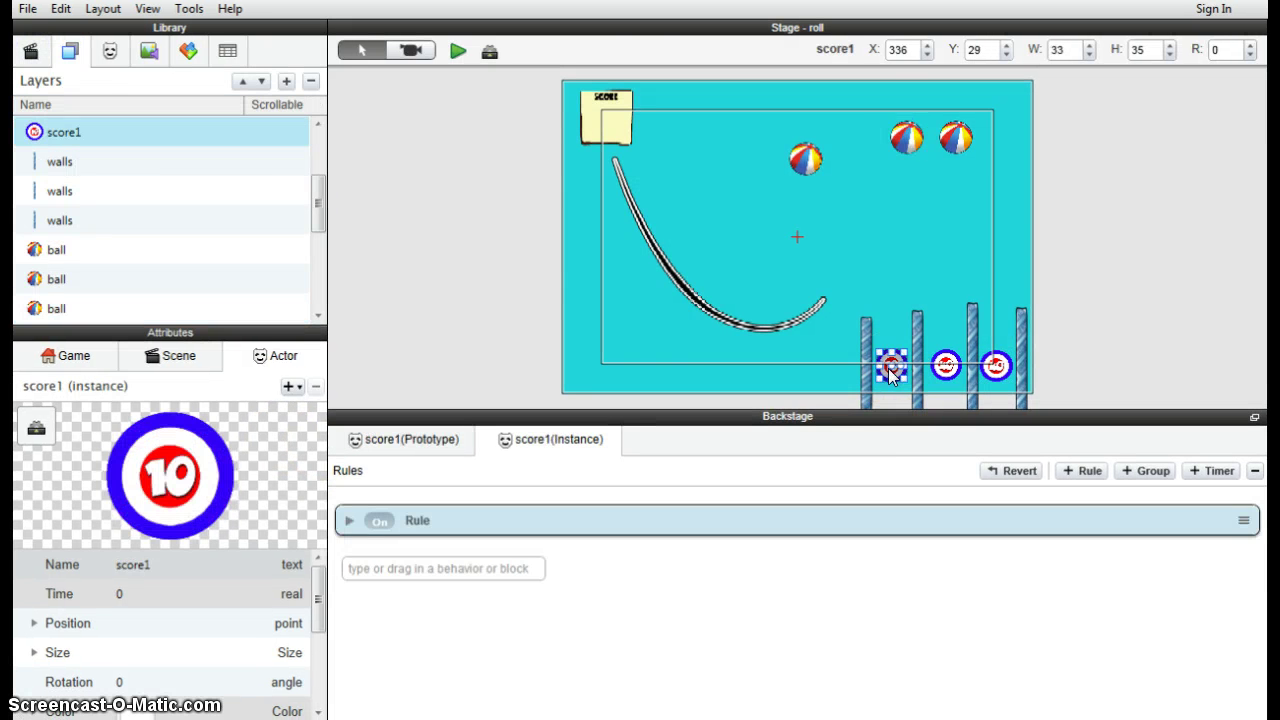
click(941, 367)
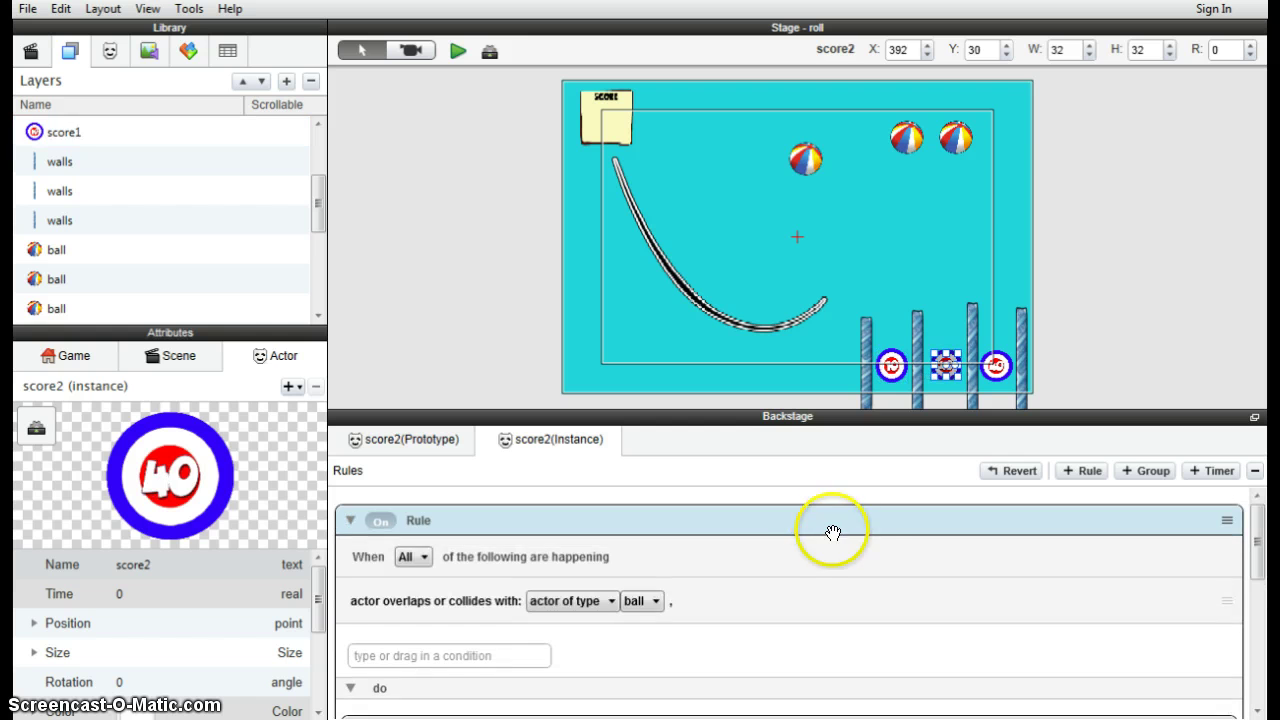
scroll(817, 570, down, 1)
scroll(817, 582, down, 2)
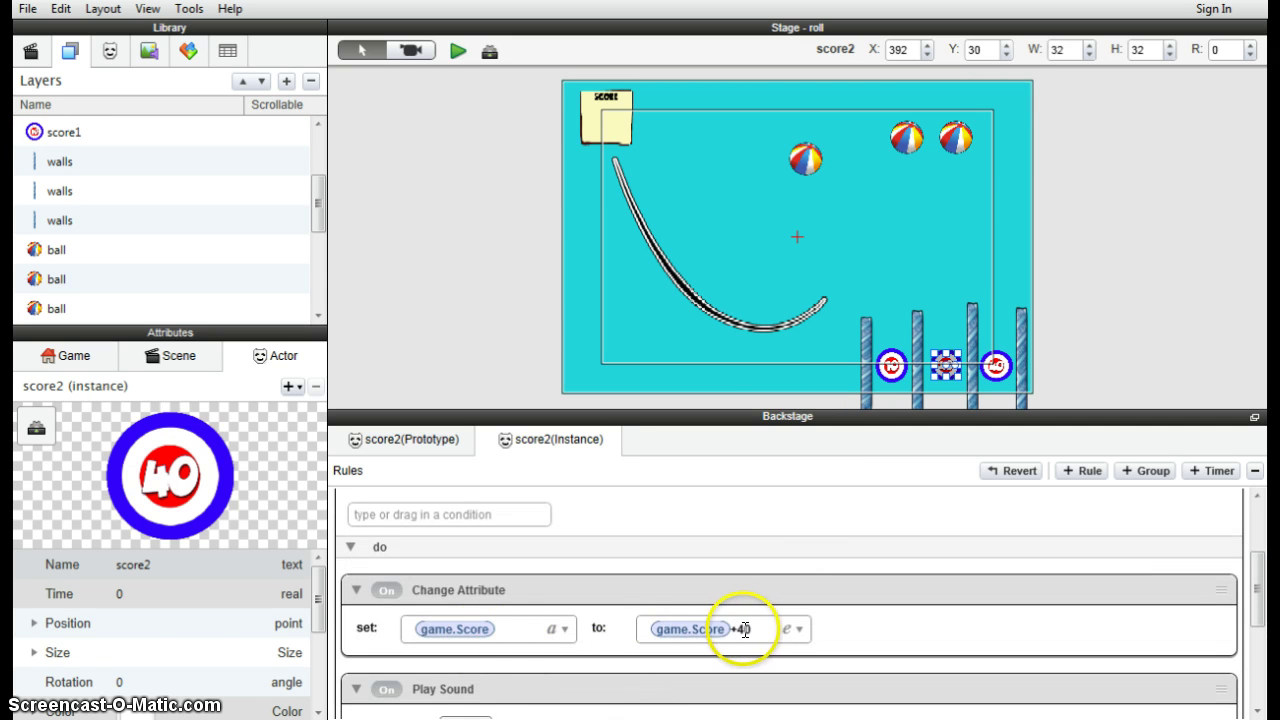
scroll(750, 626, down, 2)
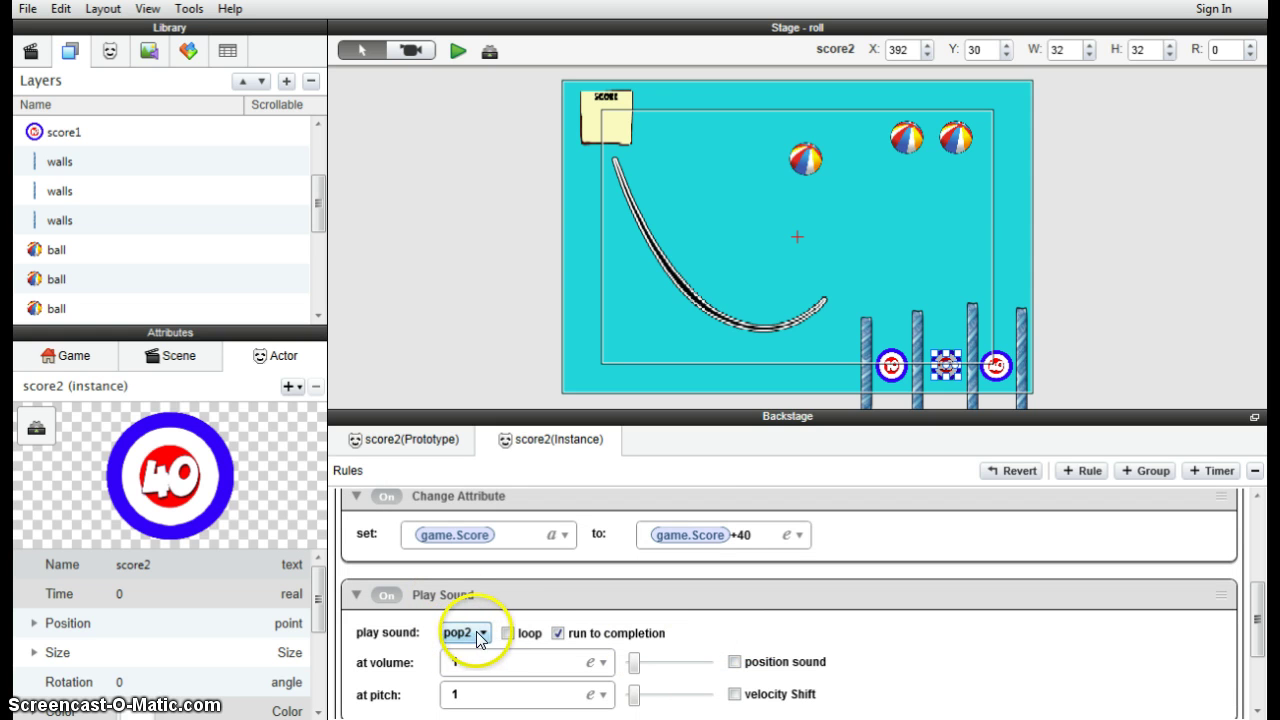
scroll(495, 622, down, 3)
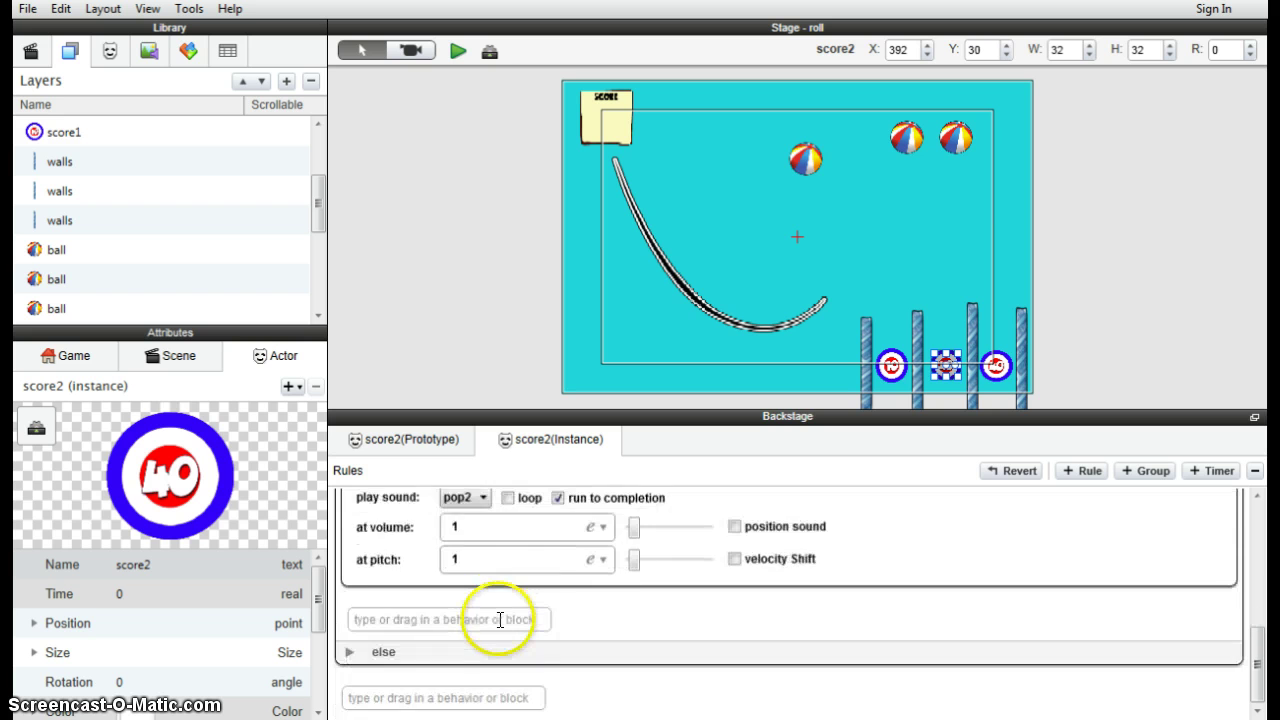
scroll(500, 620, up, 9)
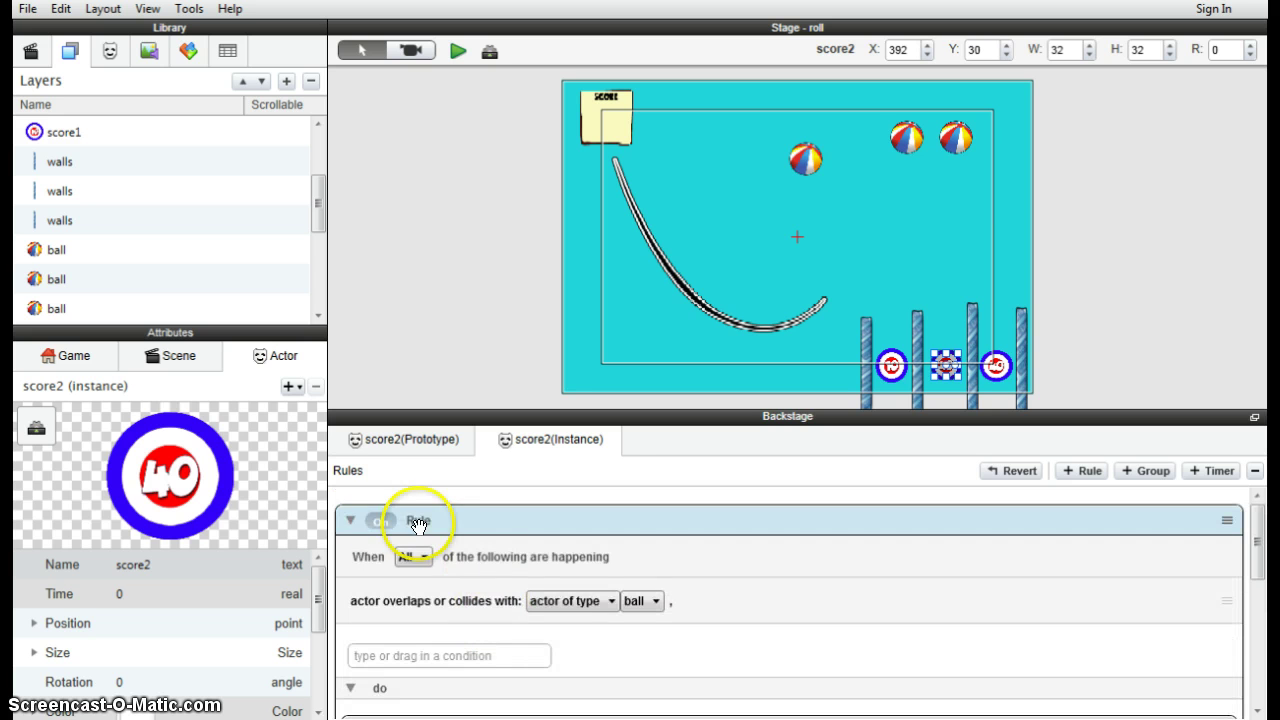
click(350, 520)
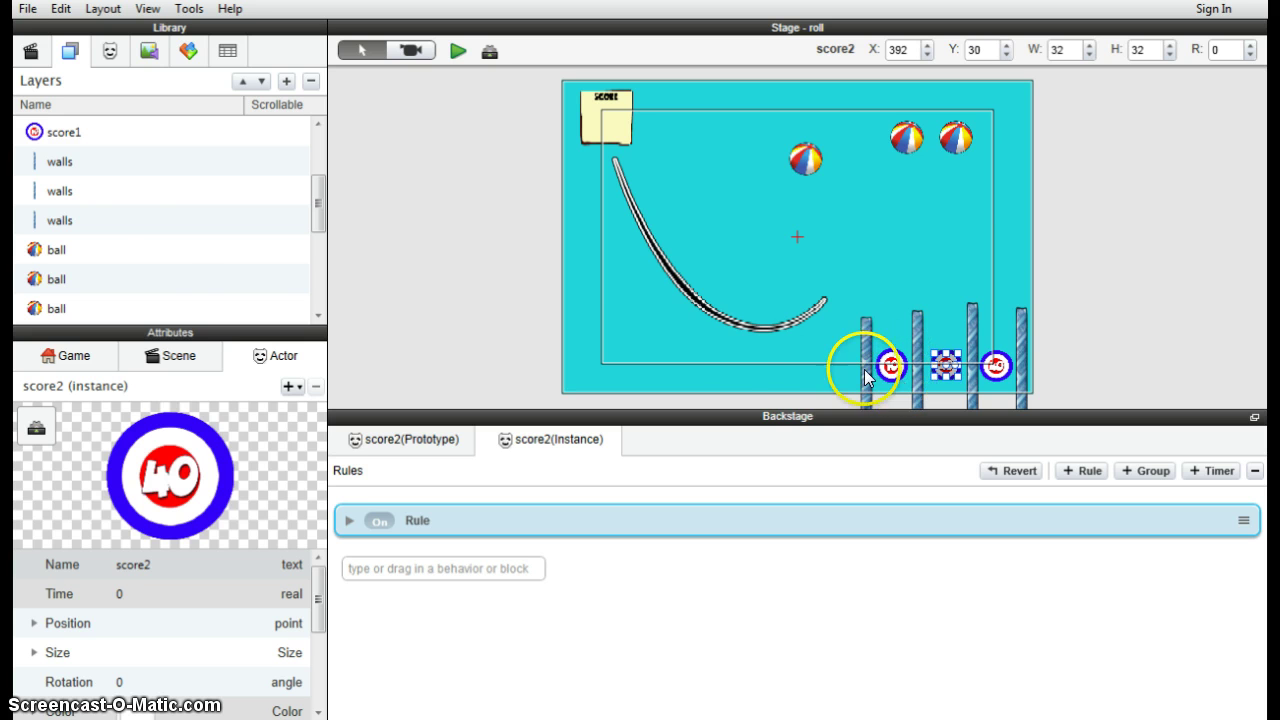
Raise each of the three ball layers several positions in the Background layer list
click(127, 252)
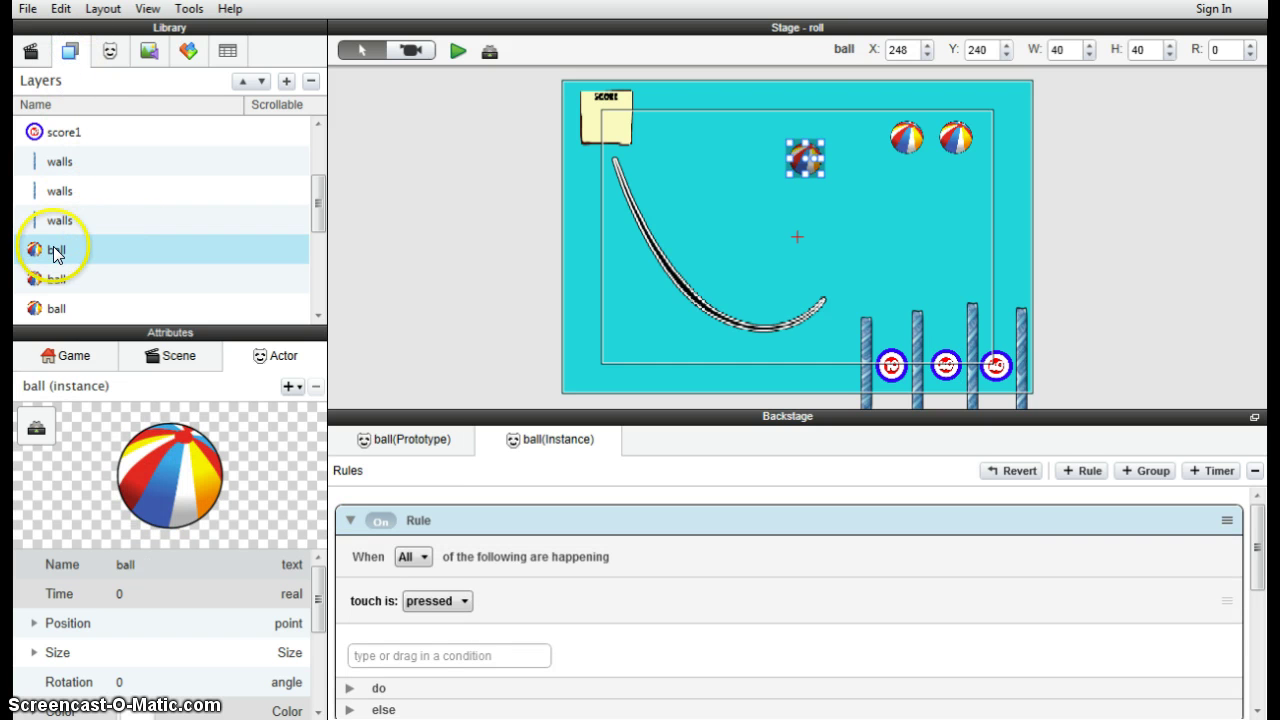
click(74, 313)
click(78, 250)
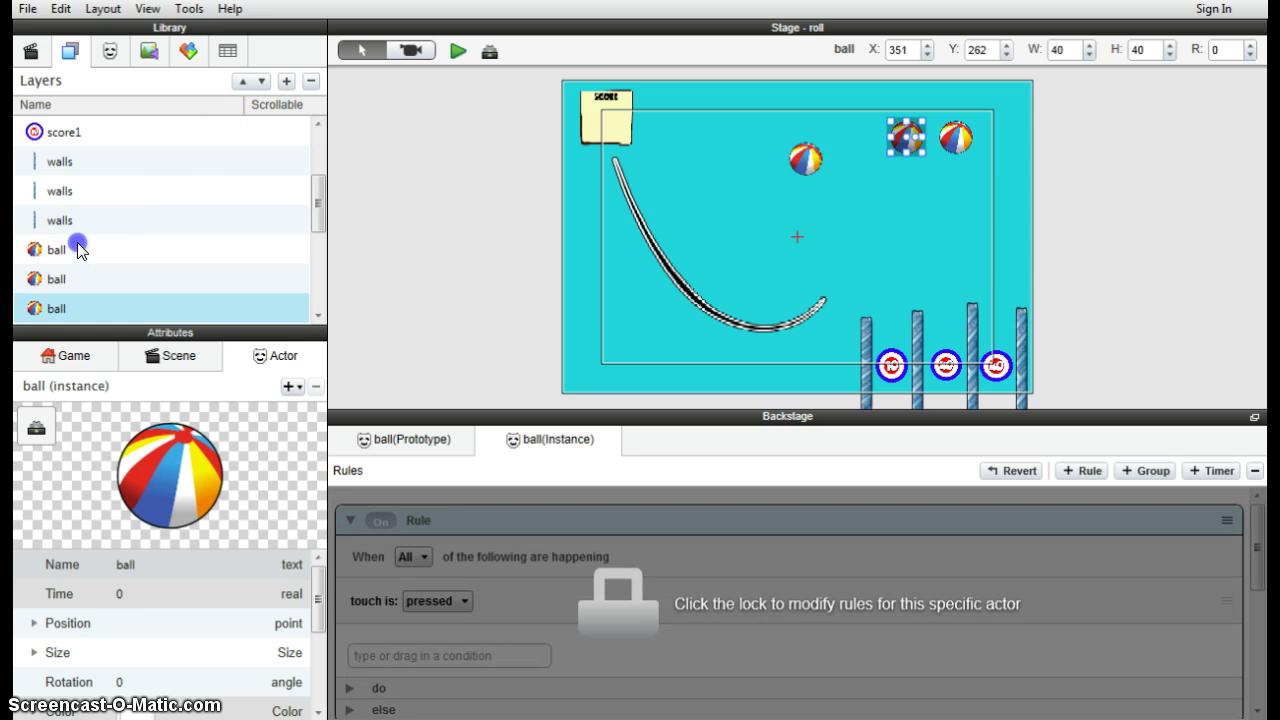
click(241, 81)
click(241, 81)
click(241, 81)
click(83, 280)
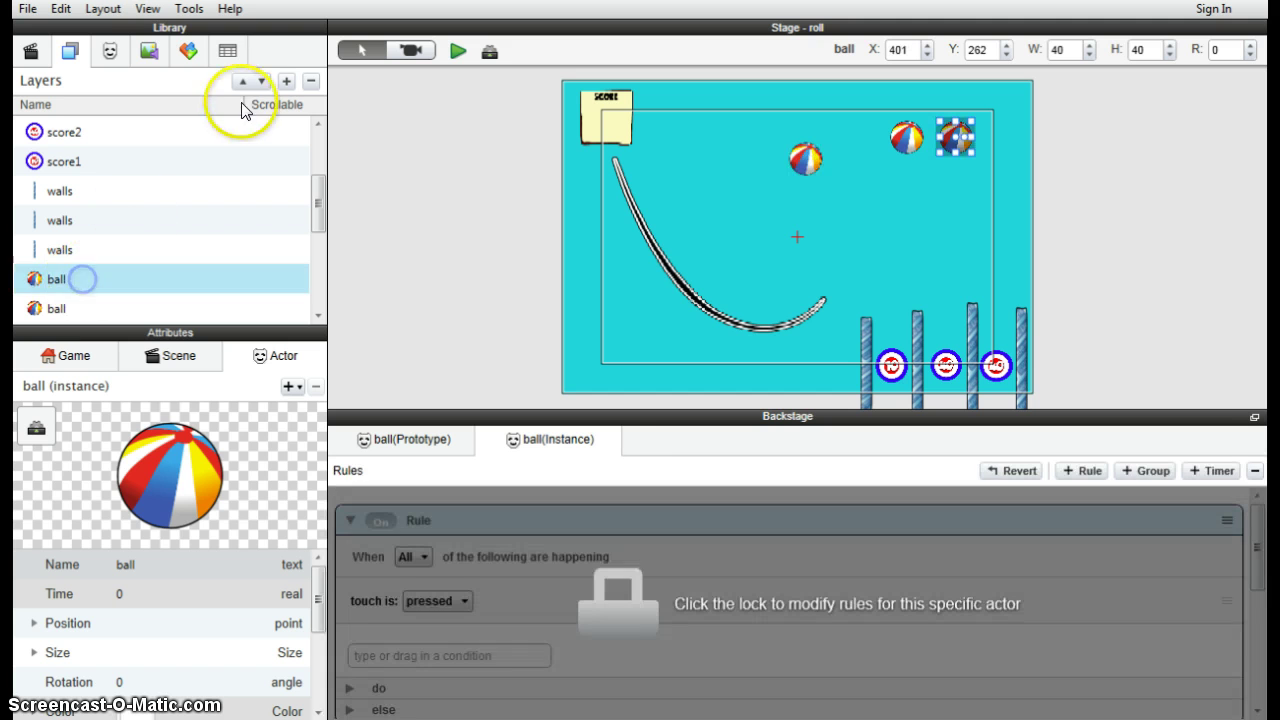
click(241, 81)
click(241, 81)
click(241, 81)
click(241, 81)
click(241, 81)
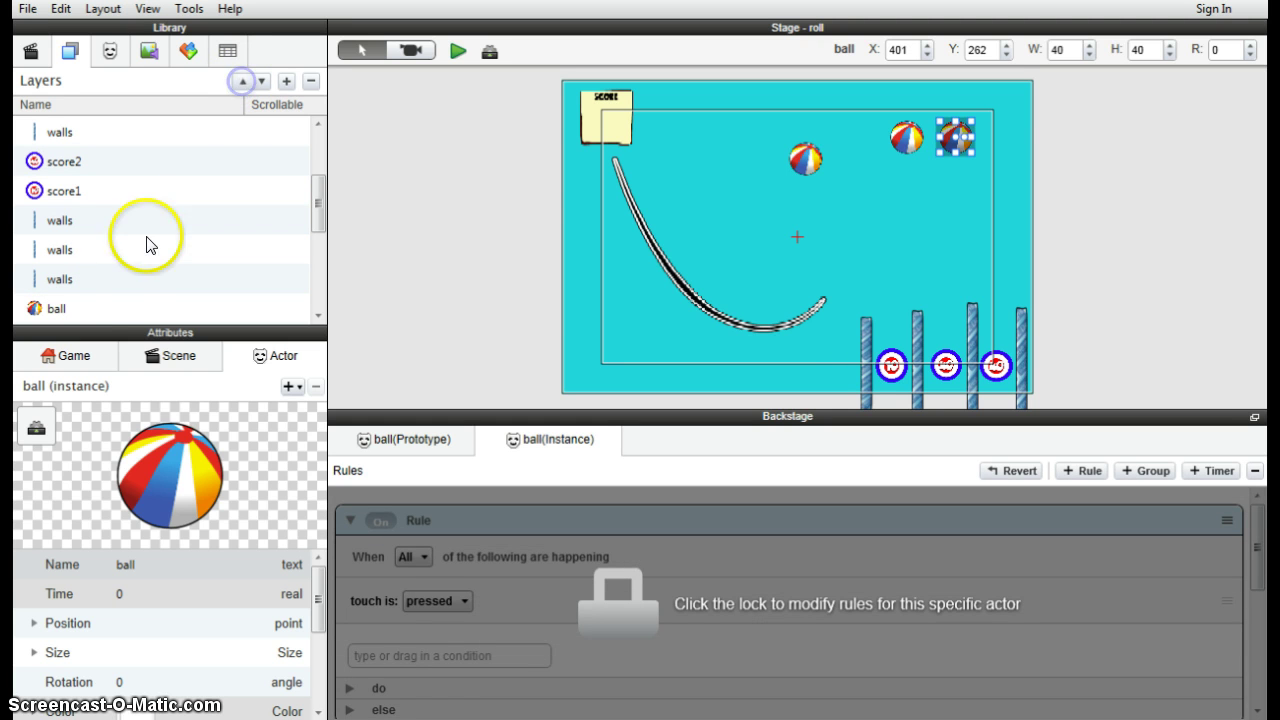
click(84, 306)
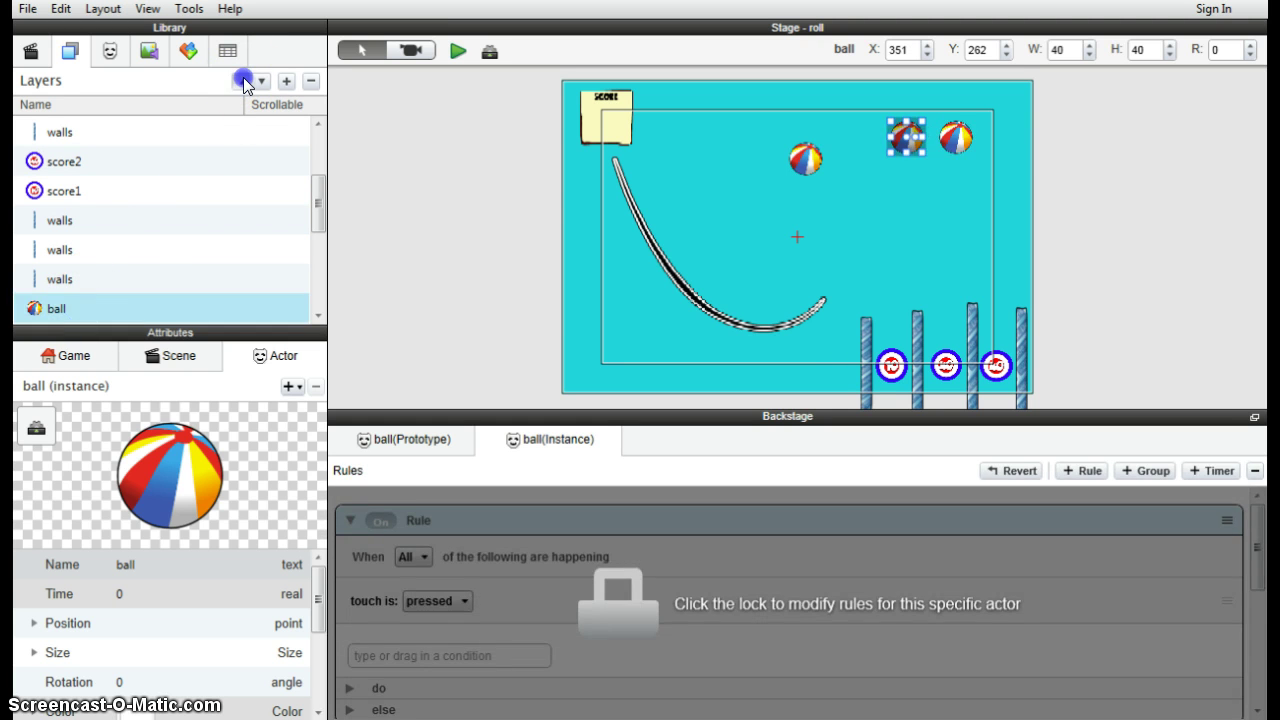
click(241, 81)
click(242, 81)
click(242, 81)
click(242, 81)
click(242, 81)
click(242, 81)
click(242, 81)
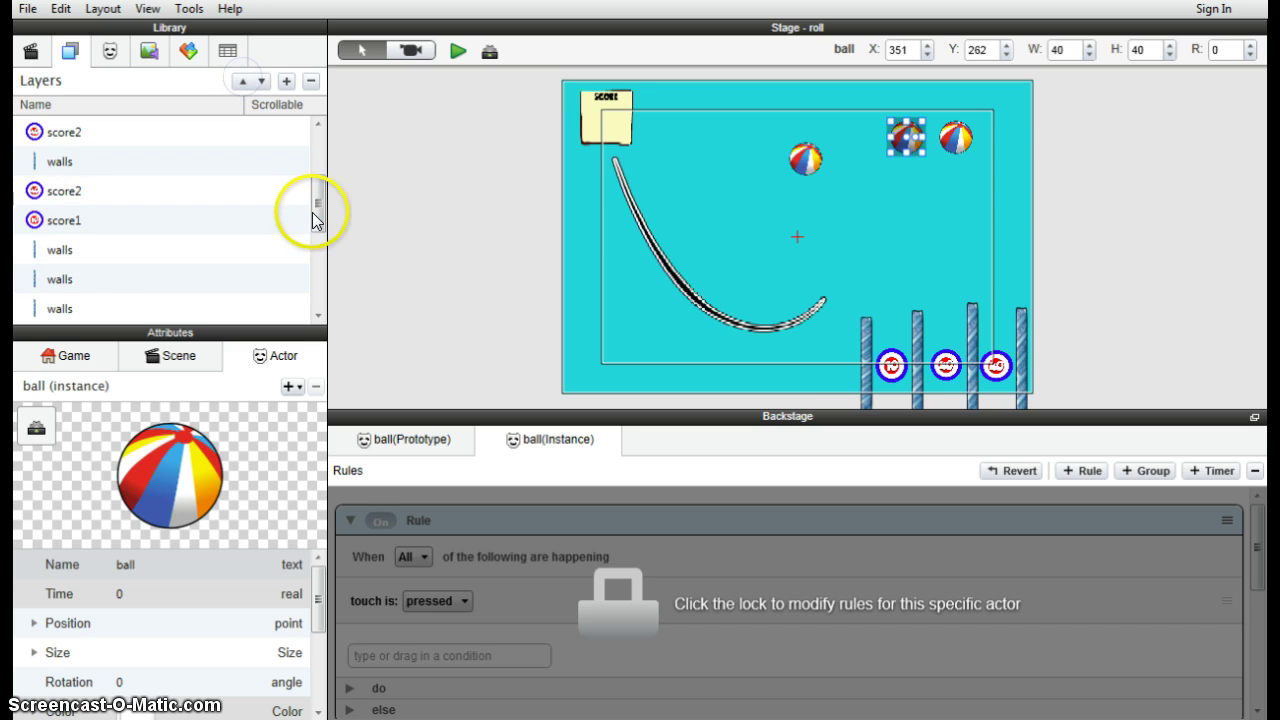
Finish moving the remaining balls to the top of the Background layer, dragging the last one up
drag(316, 218, 320, 171)
click(107, 192)
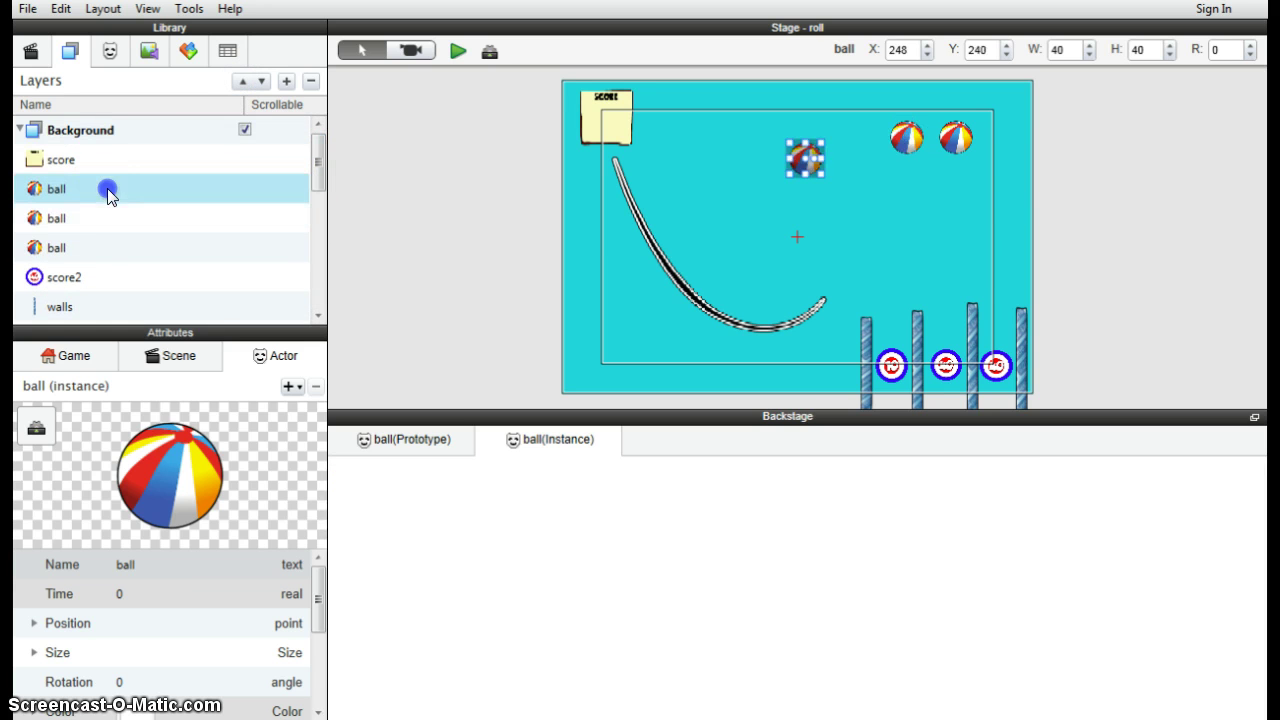
click(55, 280)
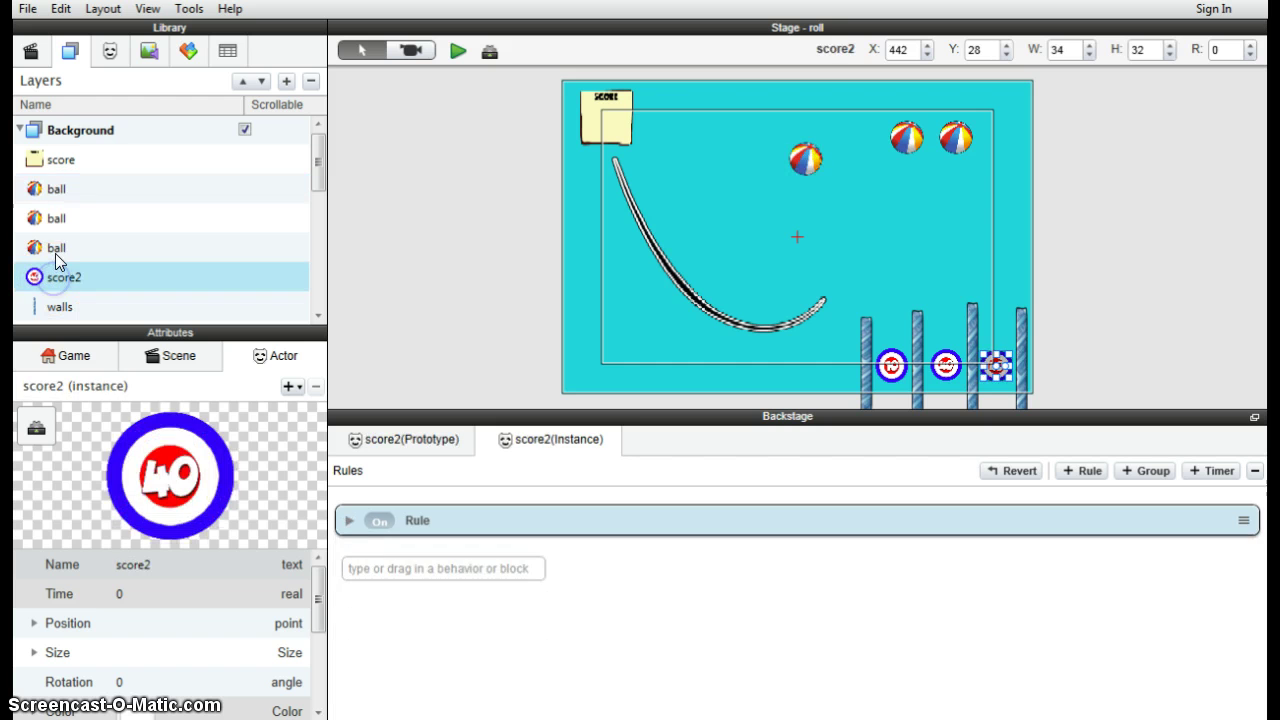
click(55, 250)
click(240, 82)
click(240, 82)
click(240, 82)
click(40, 219)
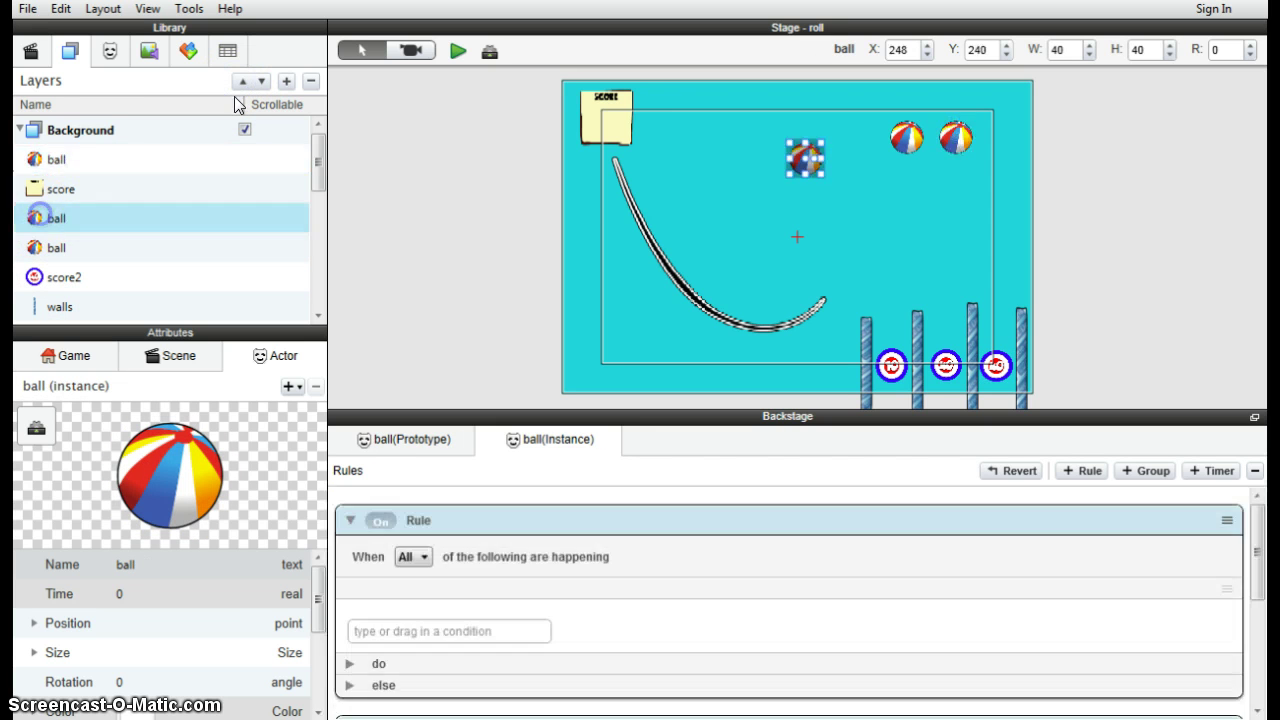
click(243, 82)
click(243, 82)
drag(77, 250, 77, 157)
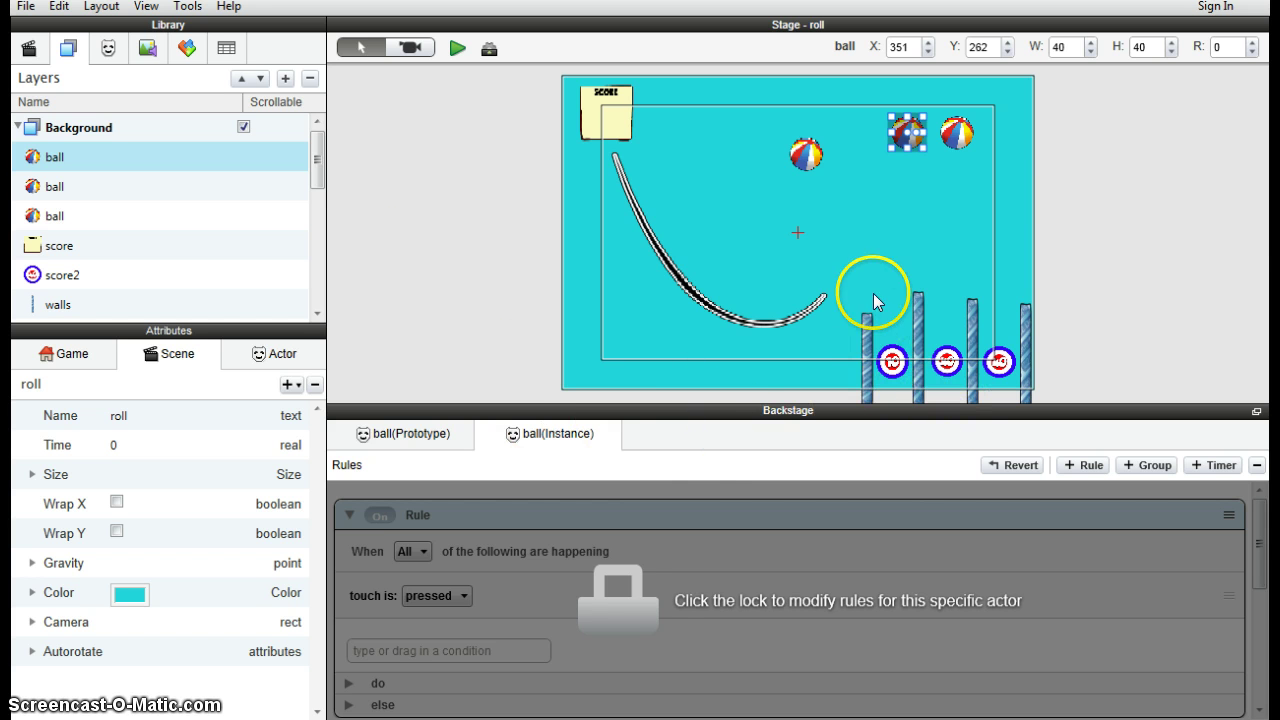
Inspect the middle and top-right balls on the stage
click(806, 152)
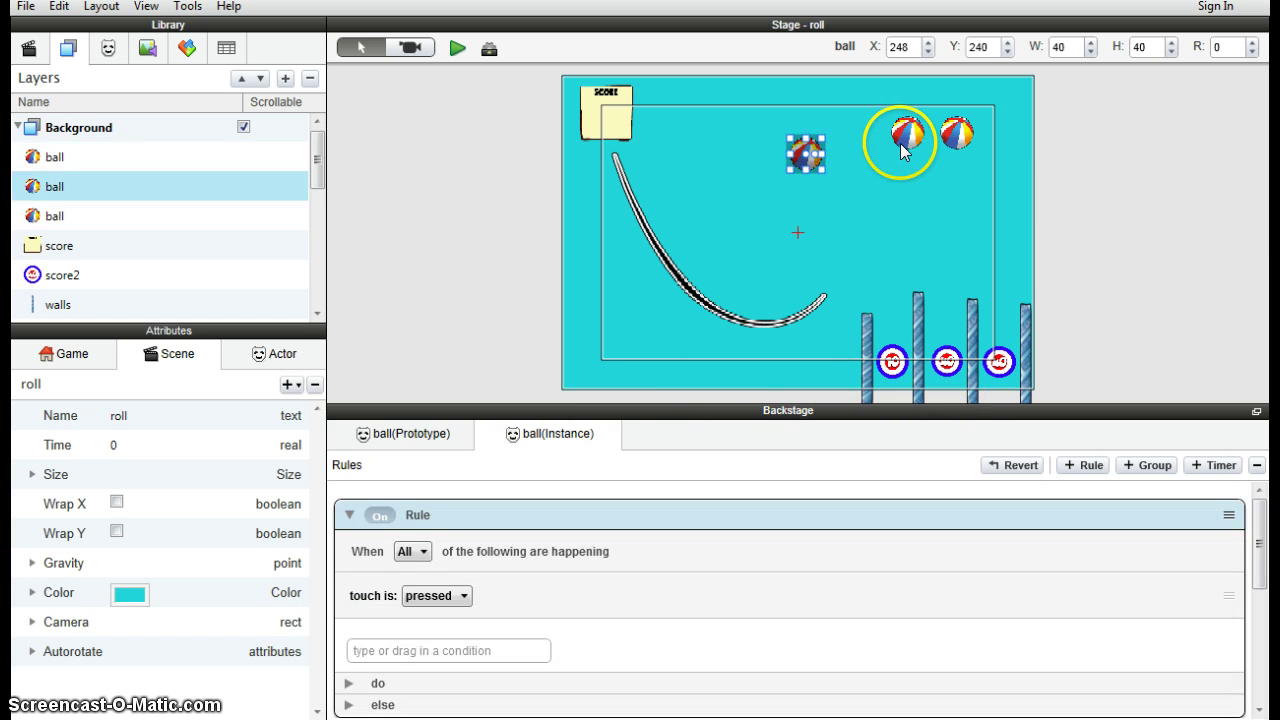
click(907, 134)
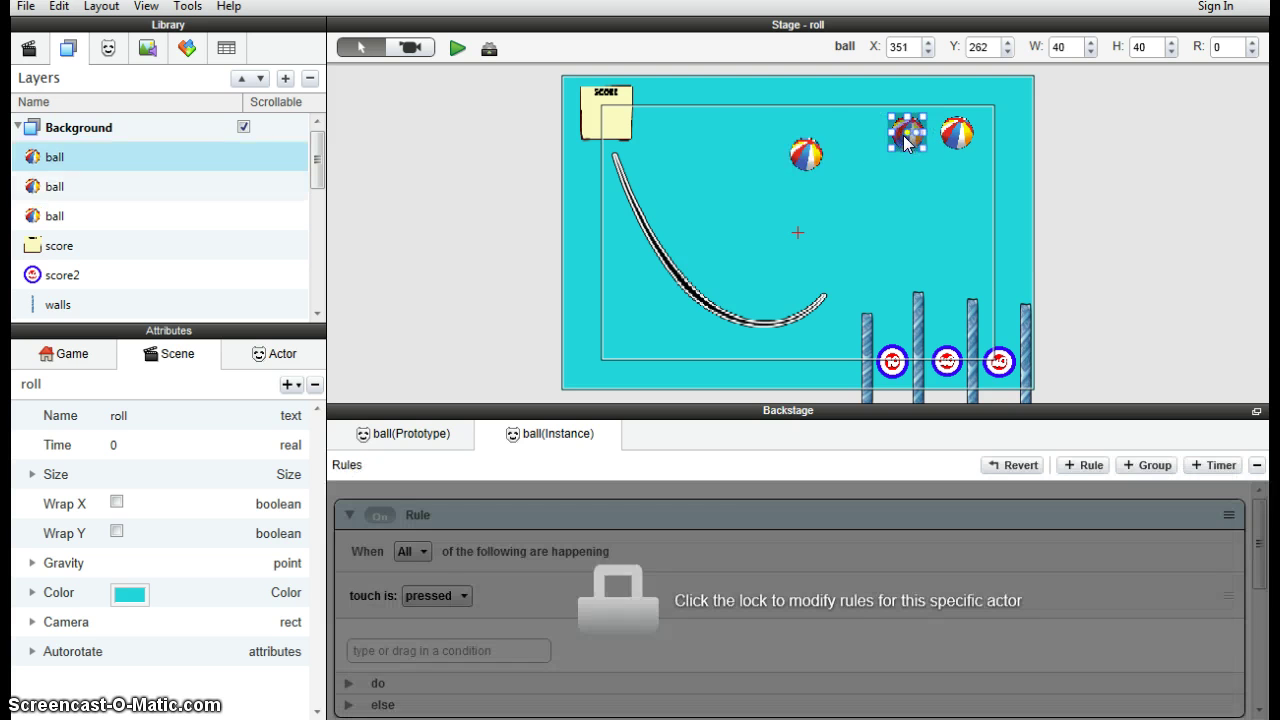
click(806, 152)
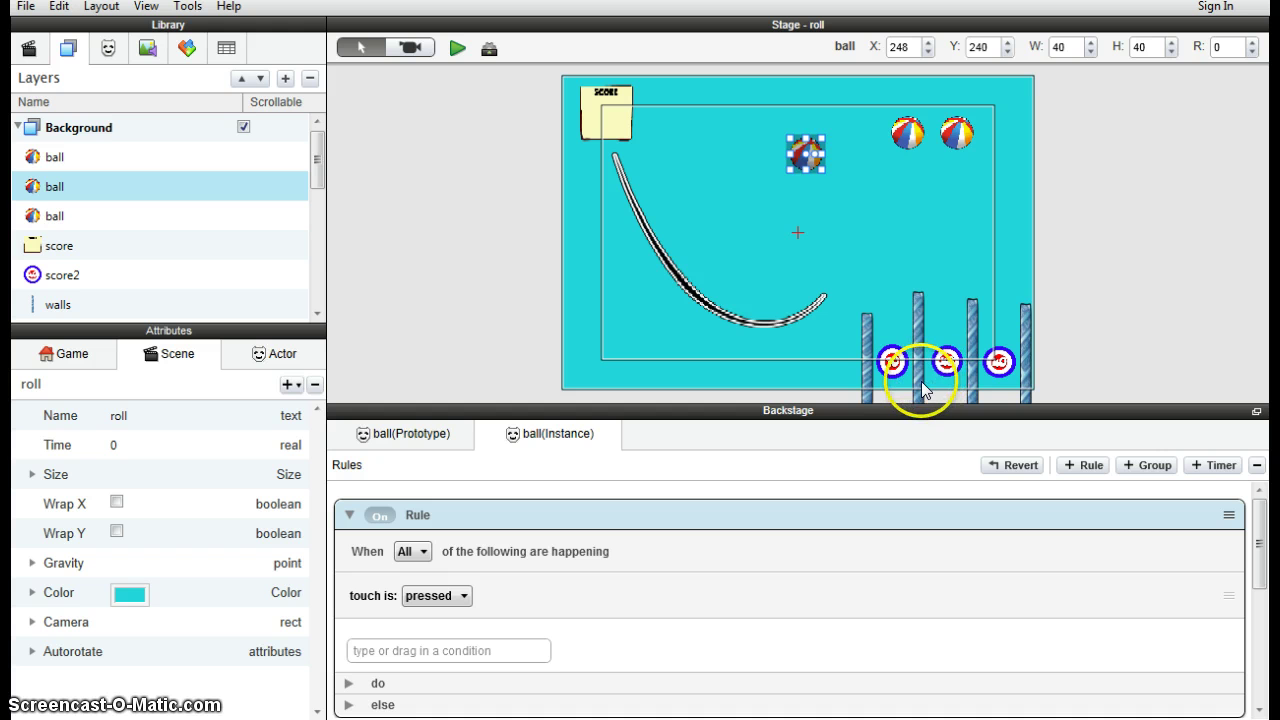
Add a new blank actor named game counter wall and view its attributes
click(107, 49)
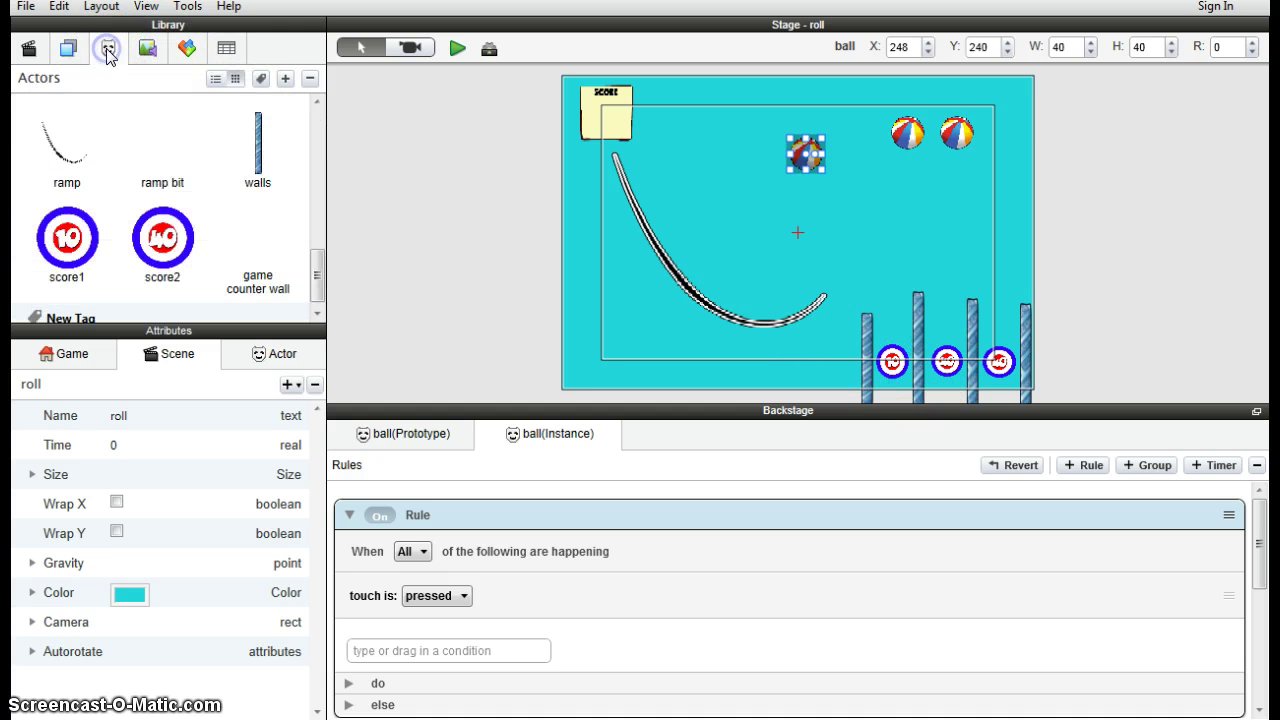
click(286, 79)
click(262, 285)
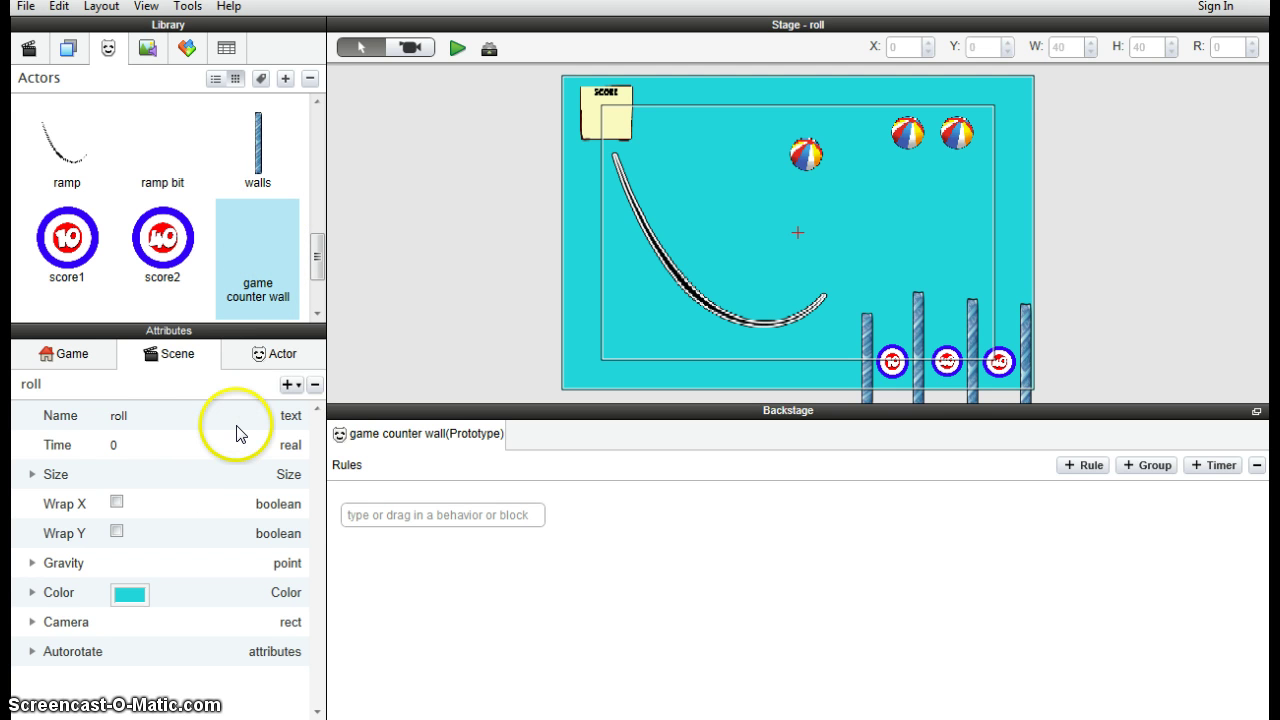
click(280, 354)
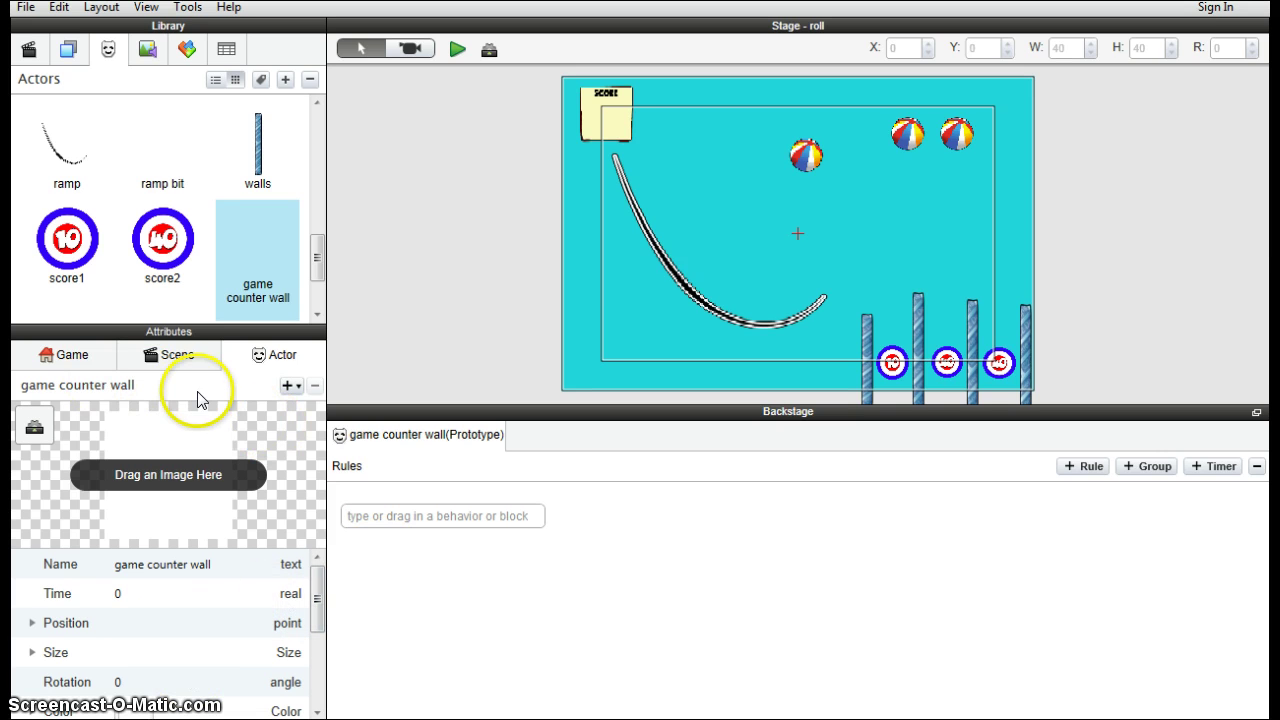
Add an integer game attribute named 'balls left' and begin entering its starting value of 3
click(86, 362)
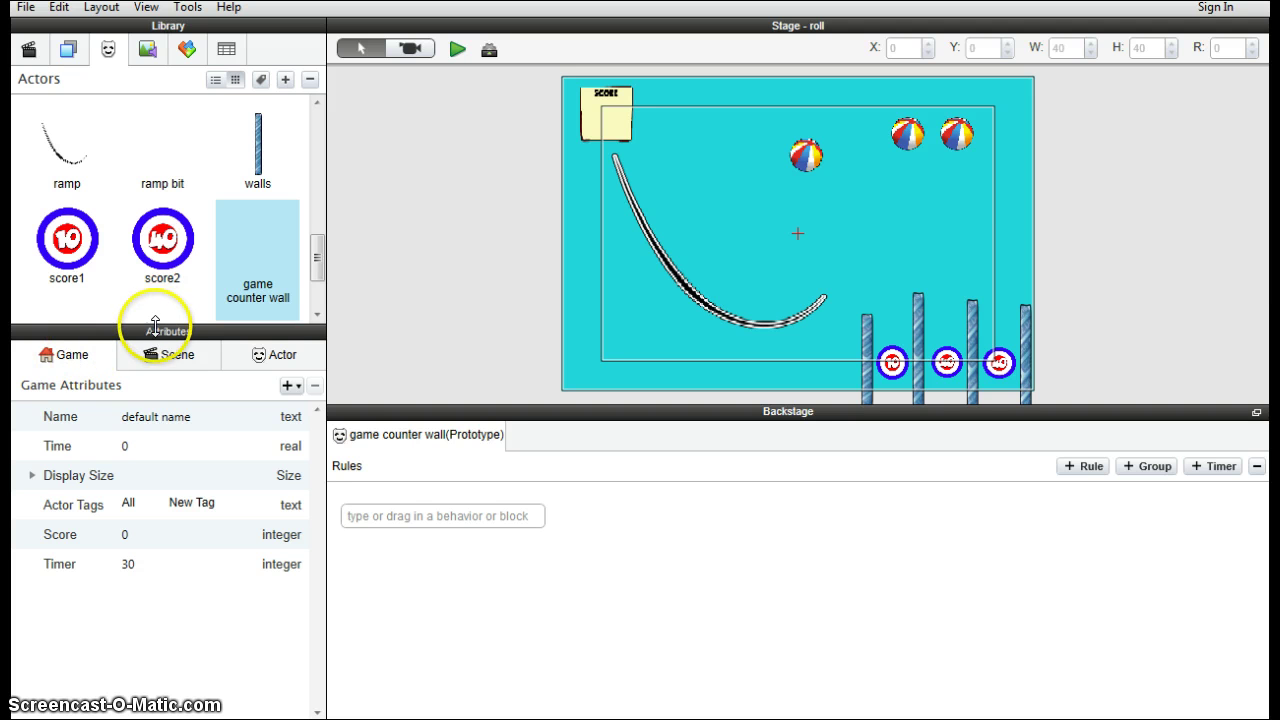
click(288, 386)
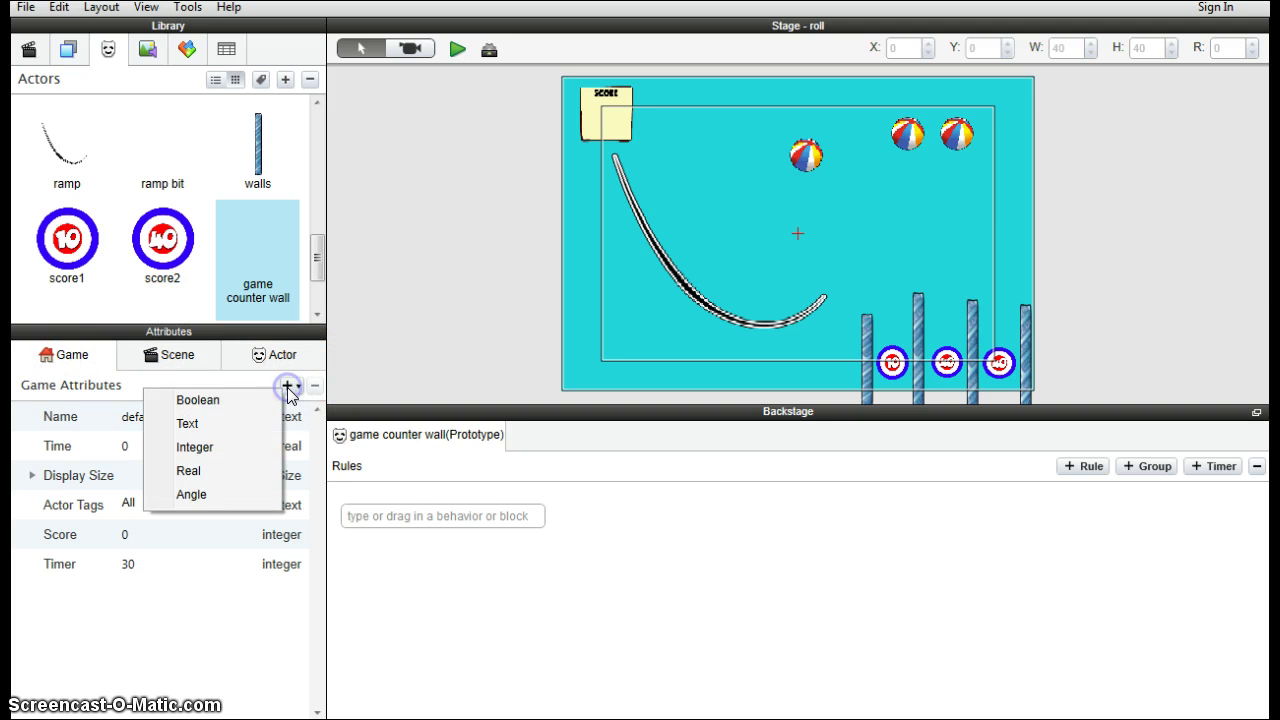
click(205, 451)
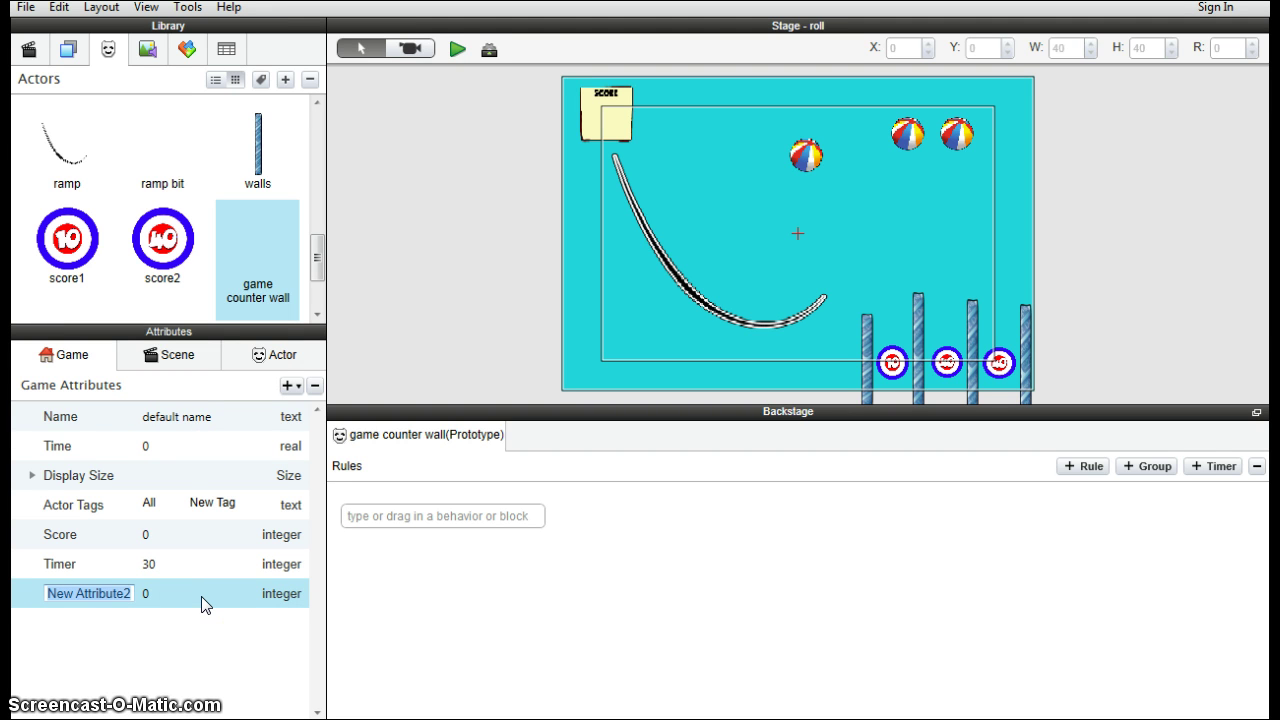
text(bal)
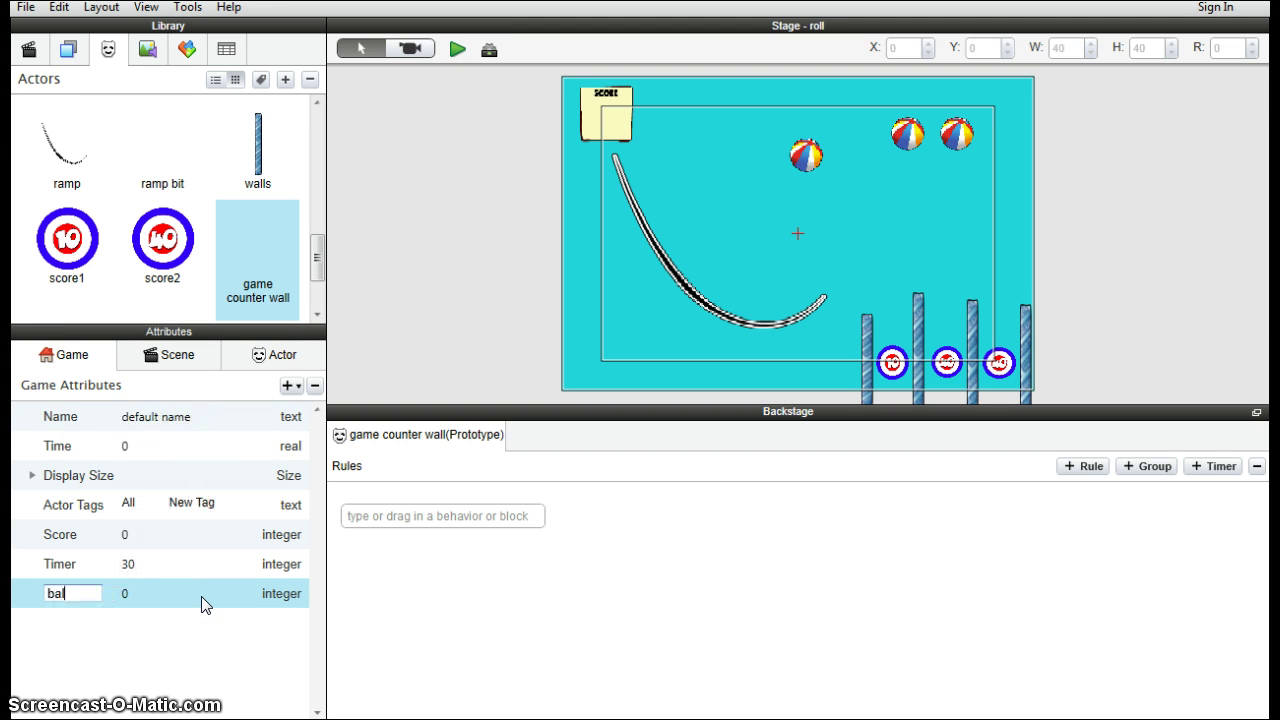
text(ls left)
click(137, 590)
click(129, 594)
click(126, 594)
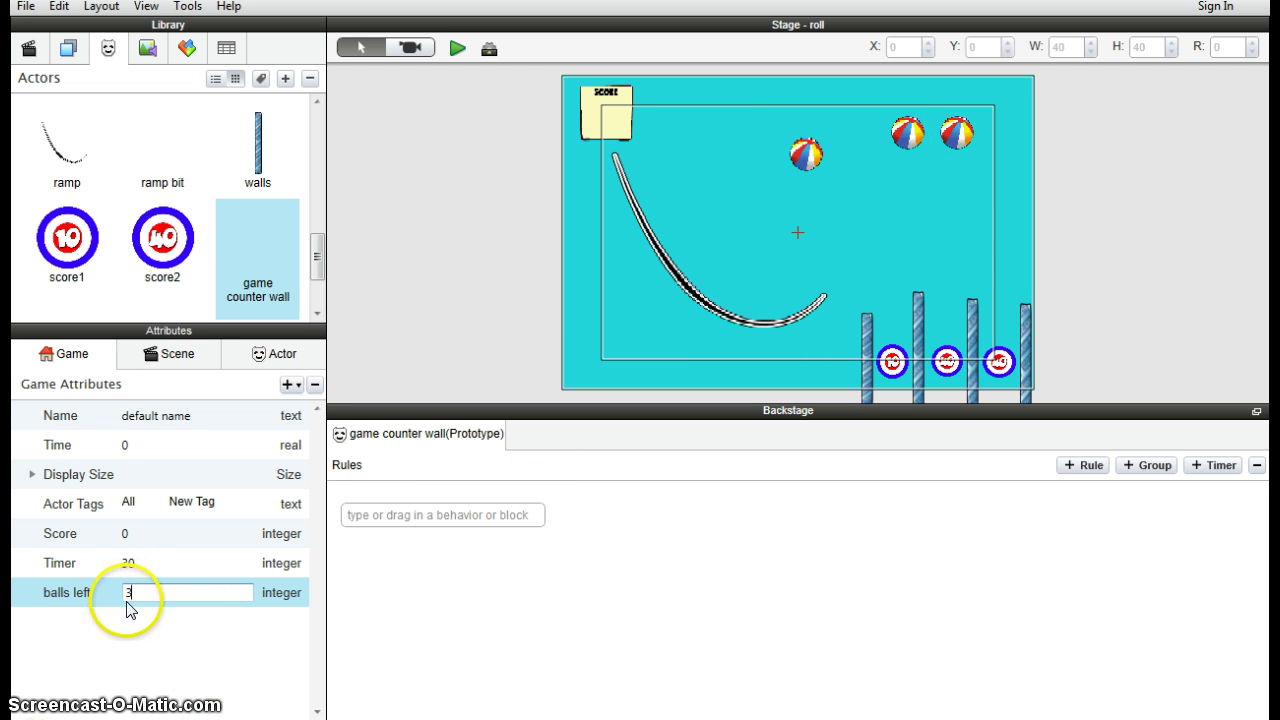
Give game counter wall a Collision rule triggered by actor of type ball, with its do section expanded
click(267, 356)
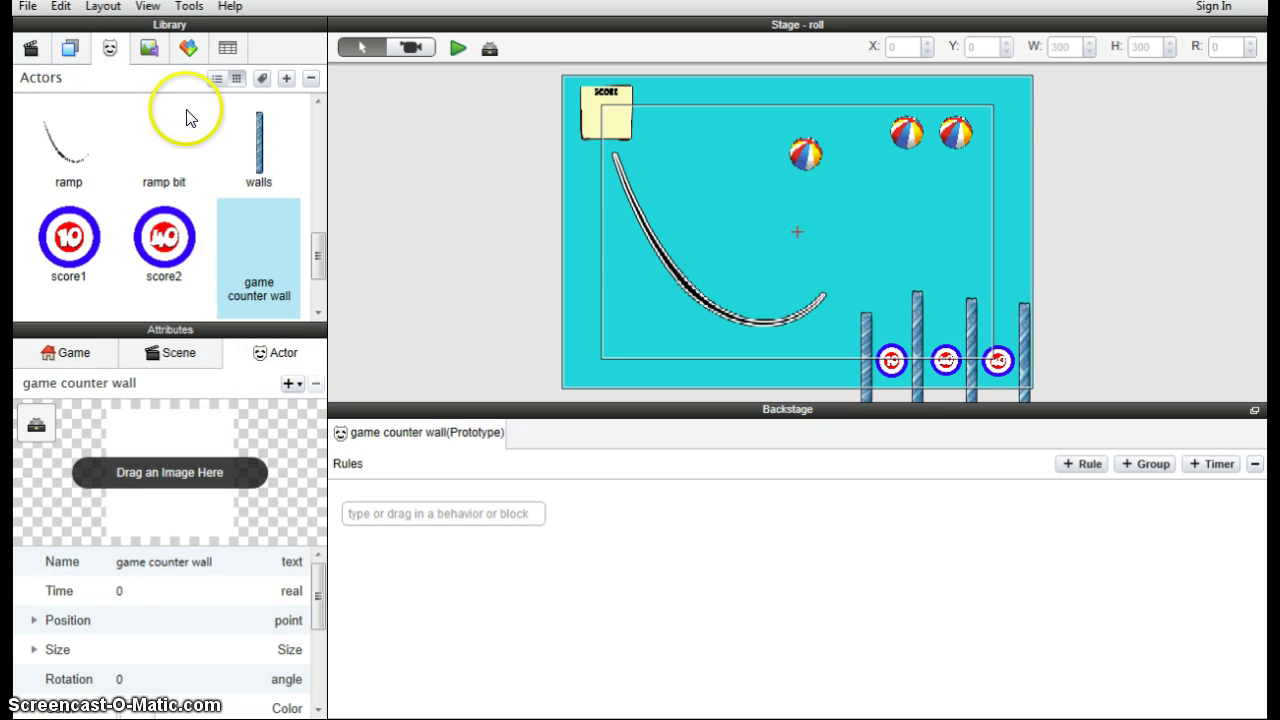
click(189, 49)
scroll(137, 157, up, 1)
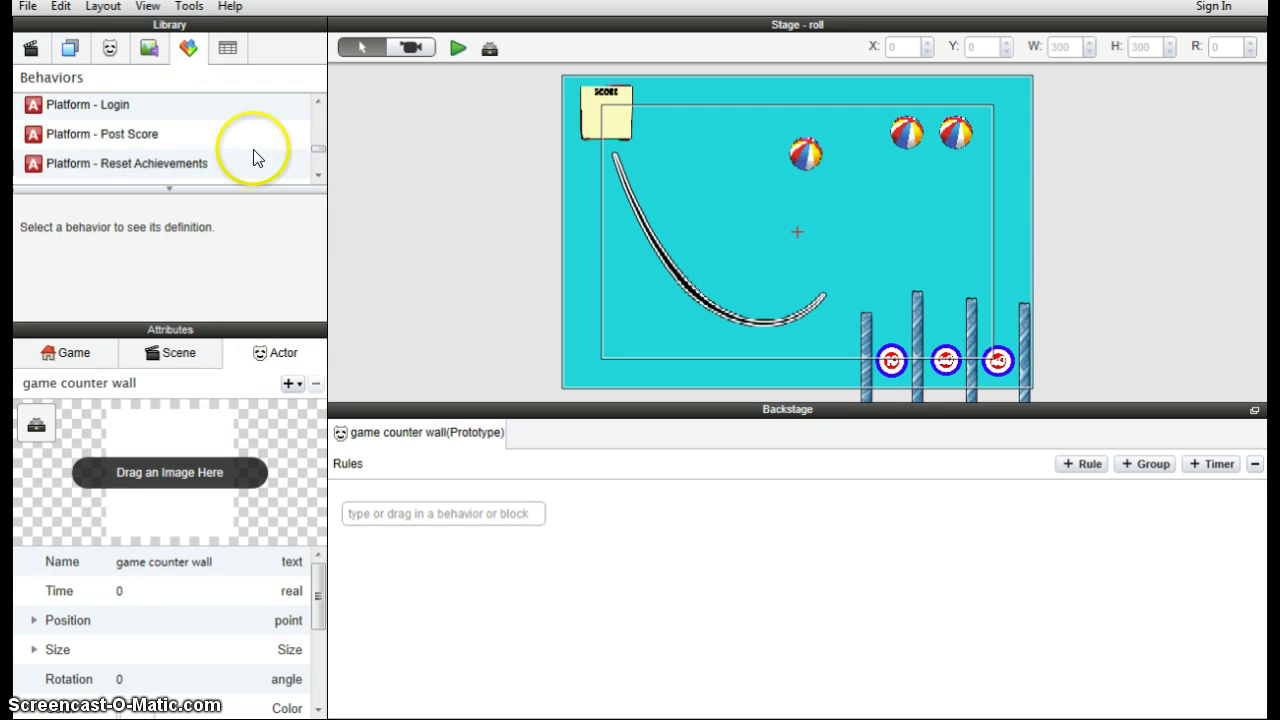
drag(314, 157, 318, 117)
scroll(318, 117, down, 3)
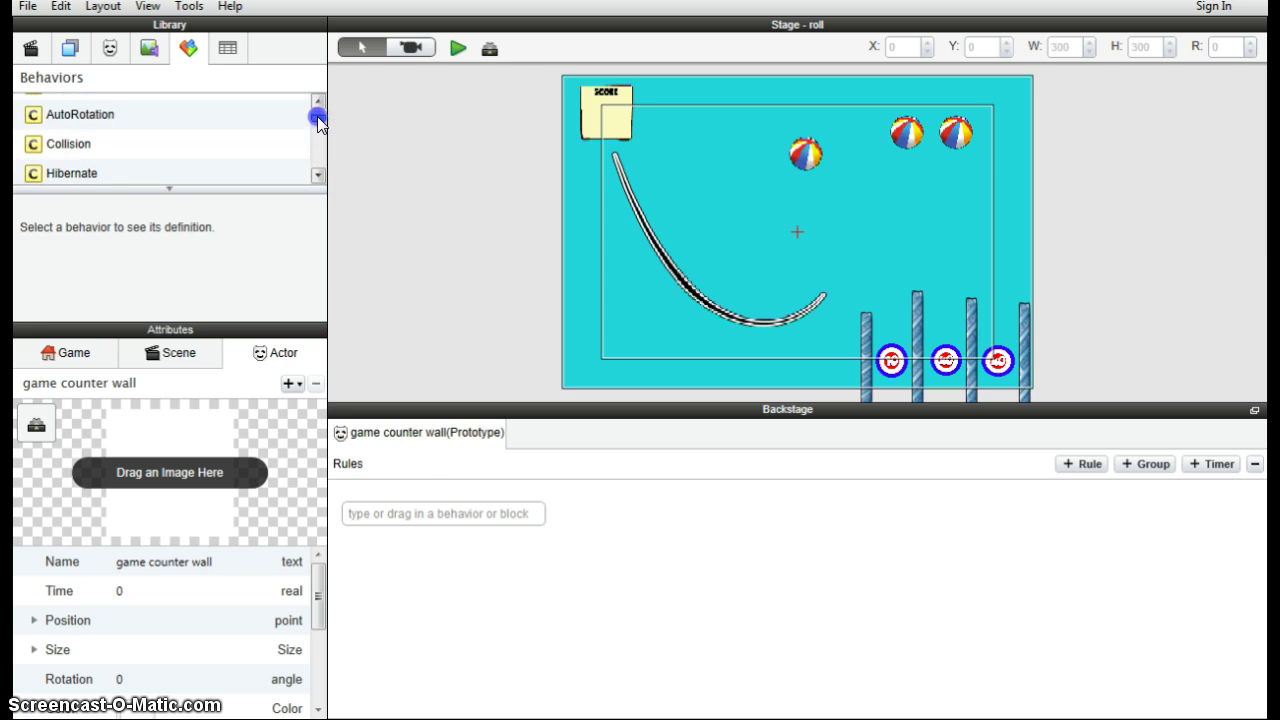
drag(63, 143, 432, 495)
click(636, 594)
drag(596, 582, 571, 550)
click(532, 462)
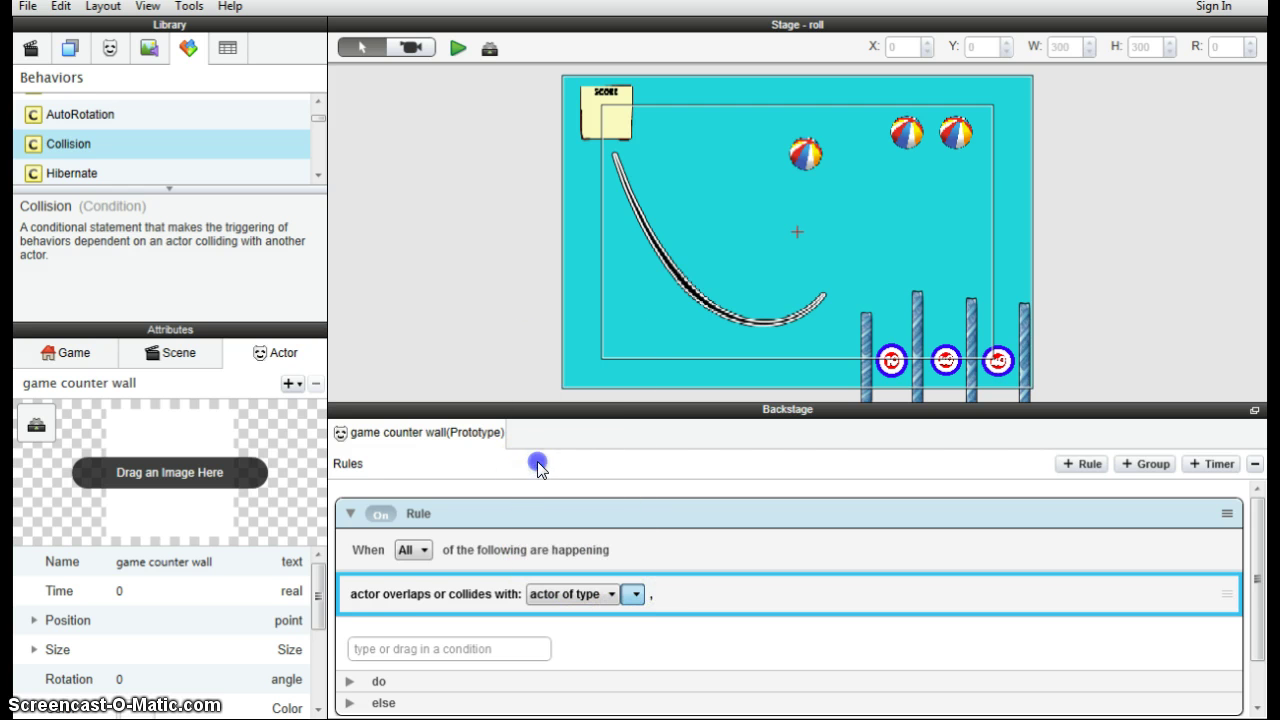
click(350, 681)
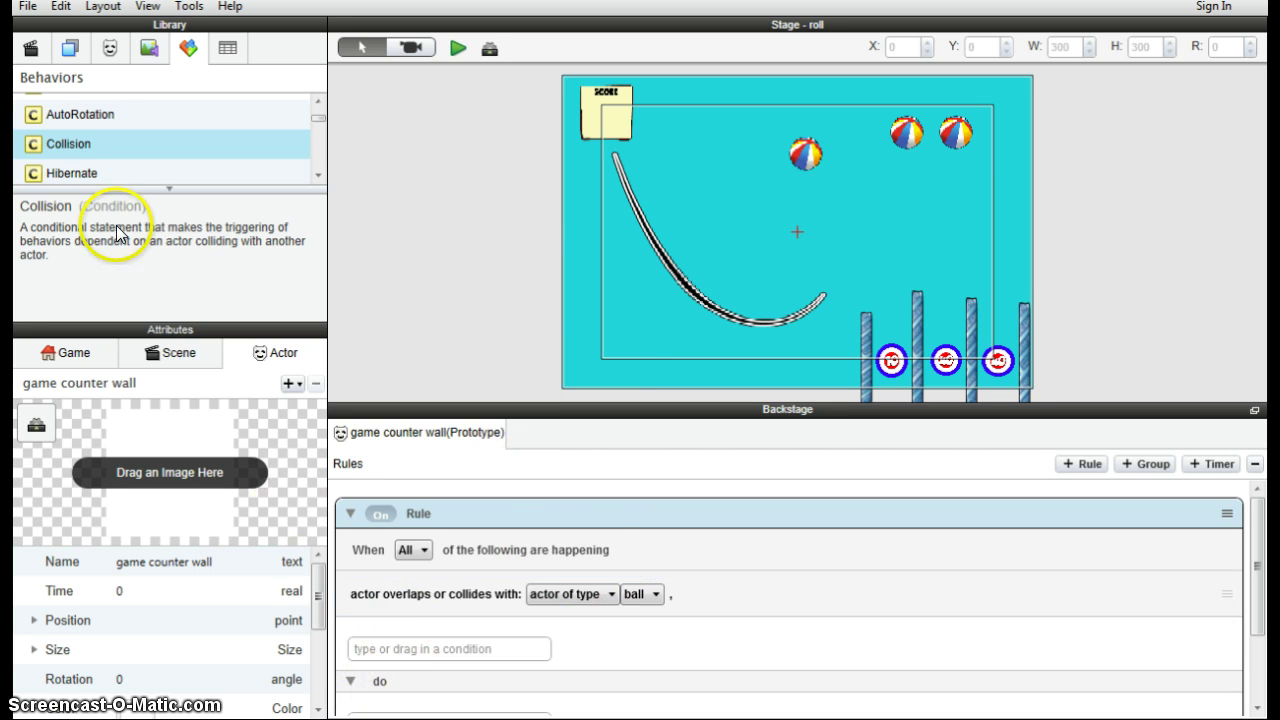
Add a Change Attribute action to the rule targeting game.balls left
scroll(122, 165, down, 1)
scroll(122, 165, down, 5)
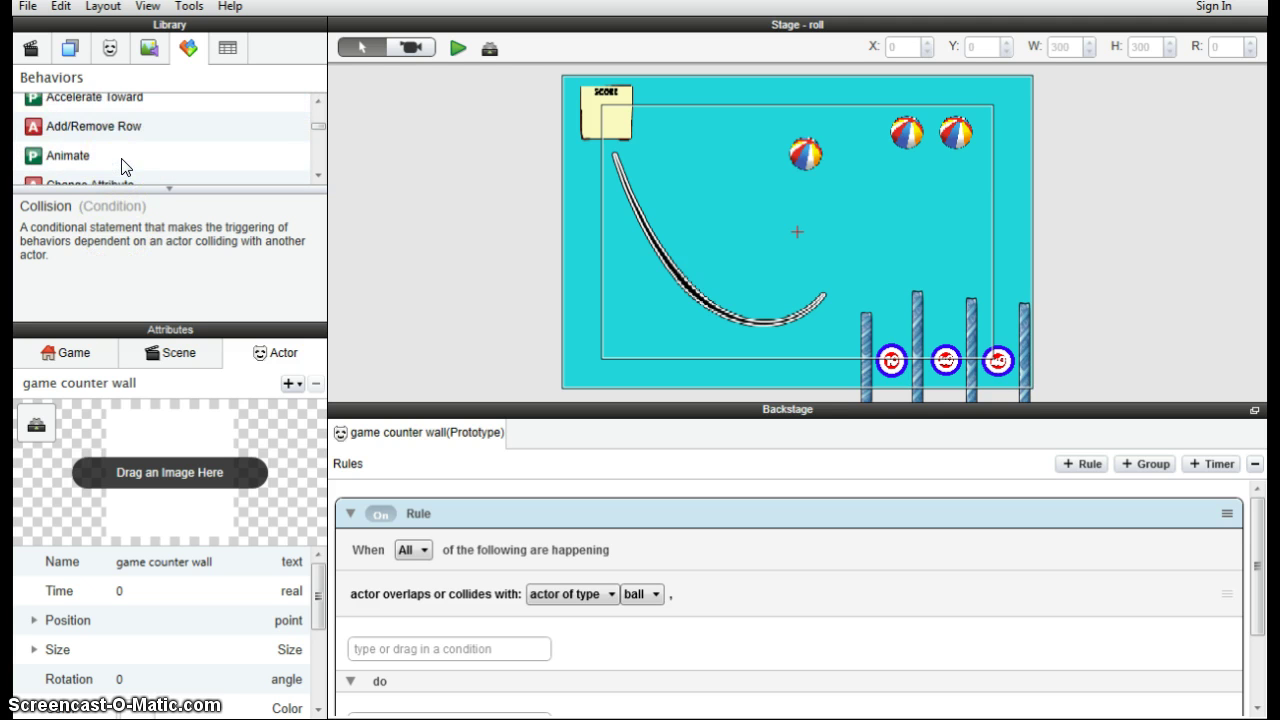
scroll(122, 165, down, 7)
scroll(120, 165, up, 5)
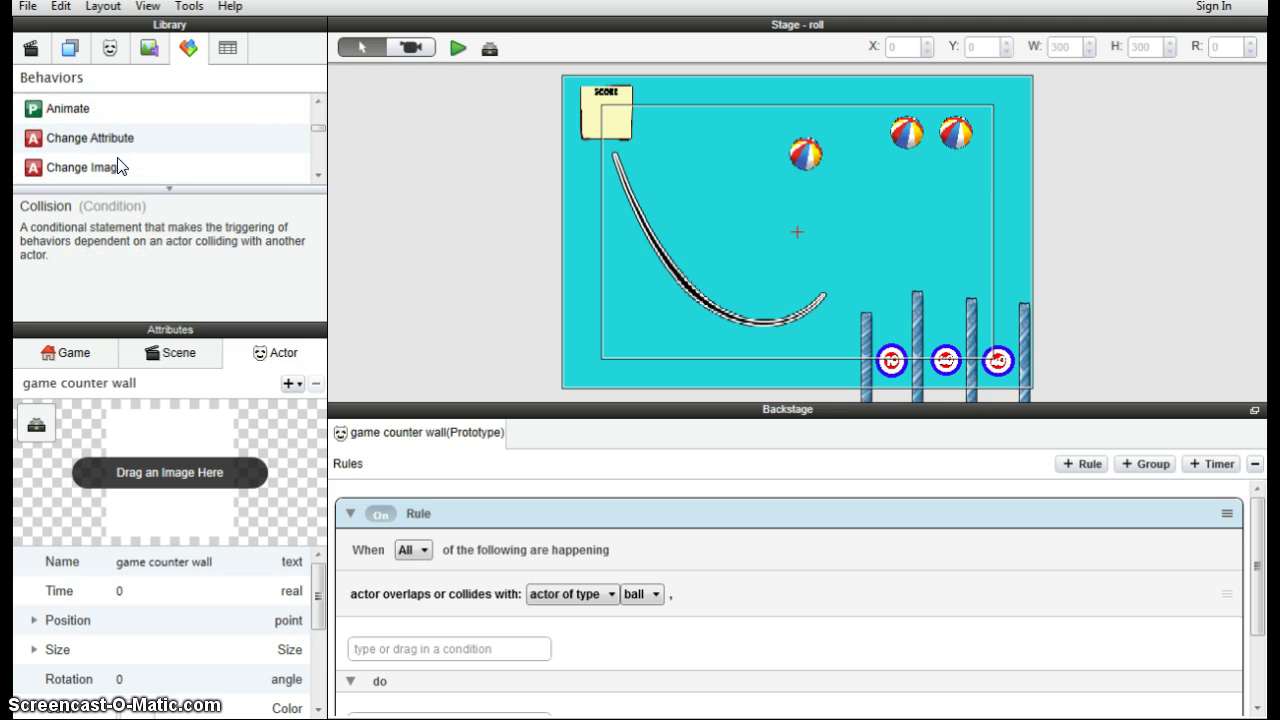
drag(128, 137, 591, 595)
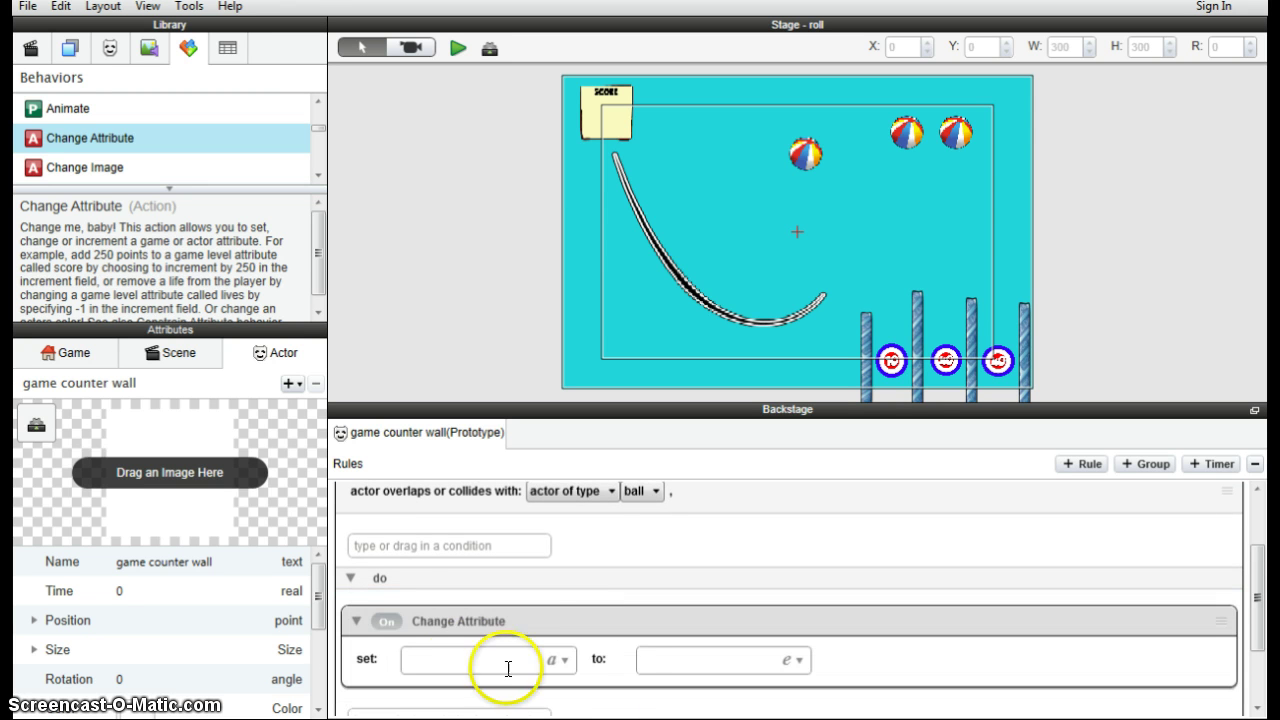
click(567, 662)
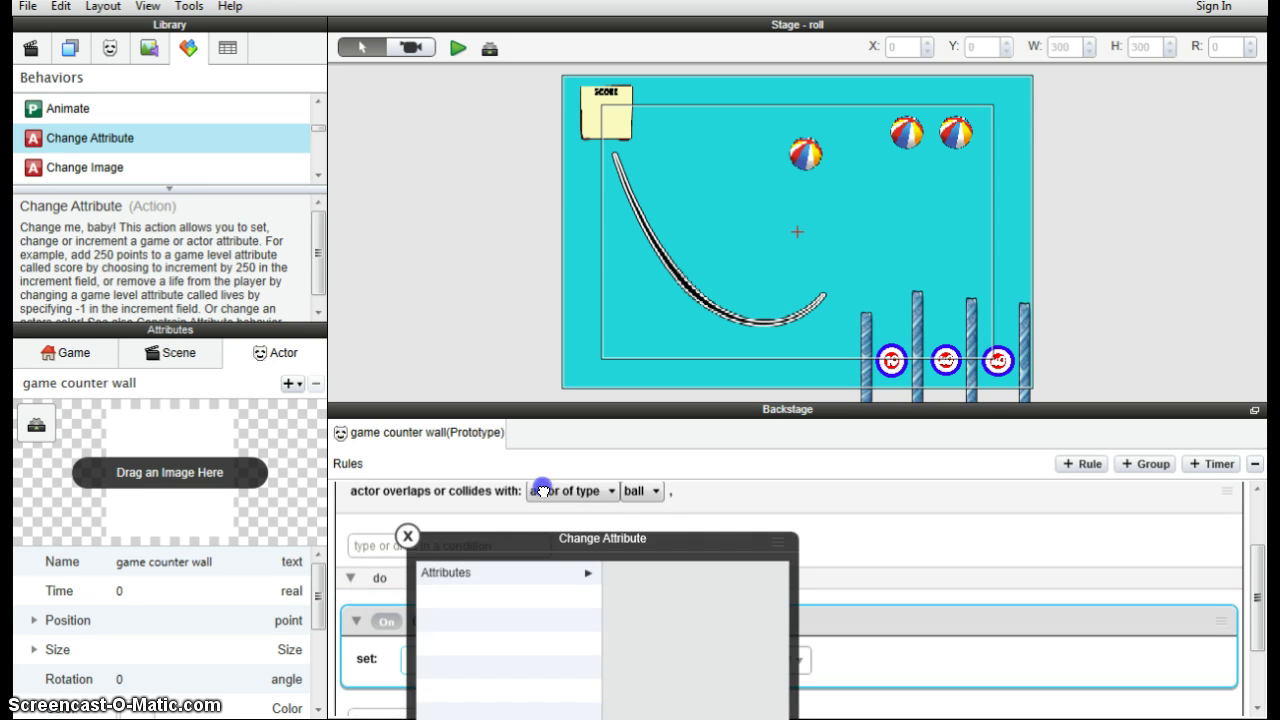
click(443, 480)
click(610, 483)
click(619, 481)
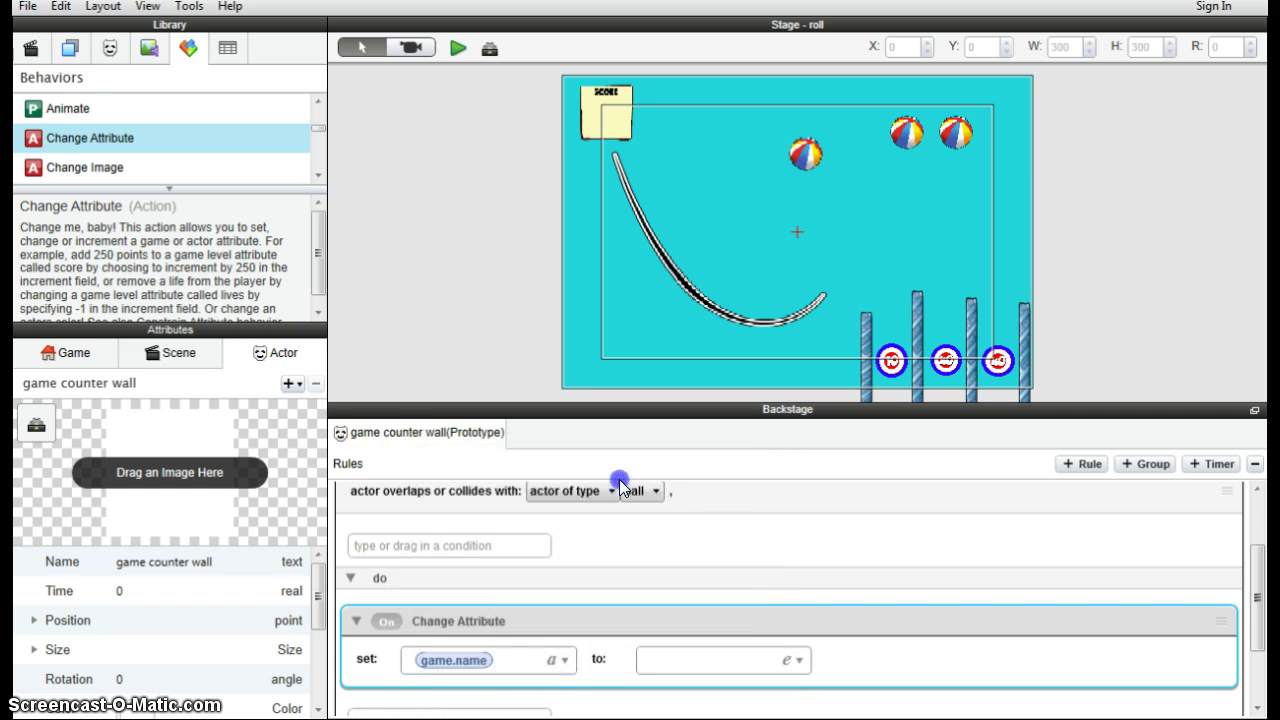
click(563, 660)
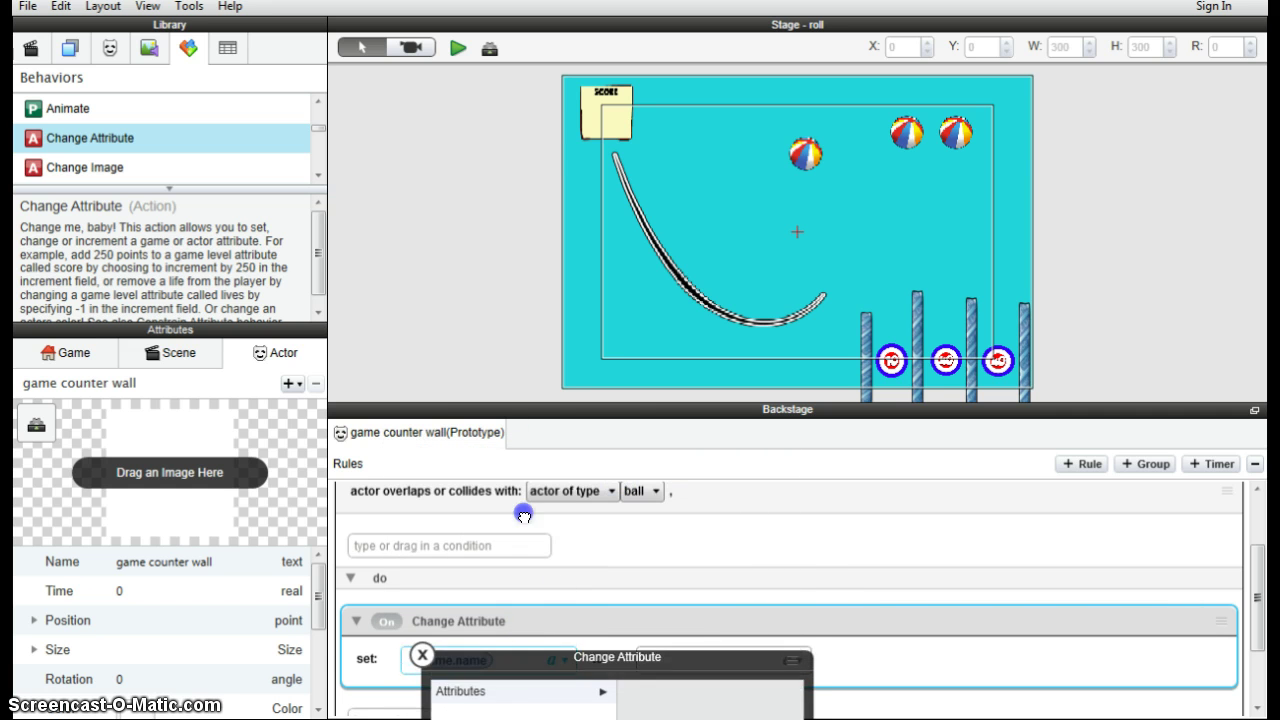
click(443, 443)
click(614, 443)
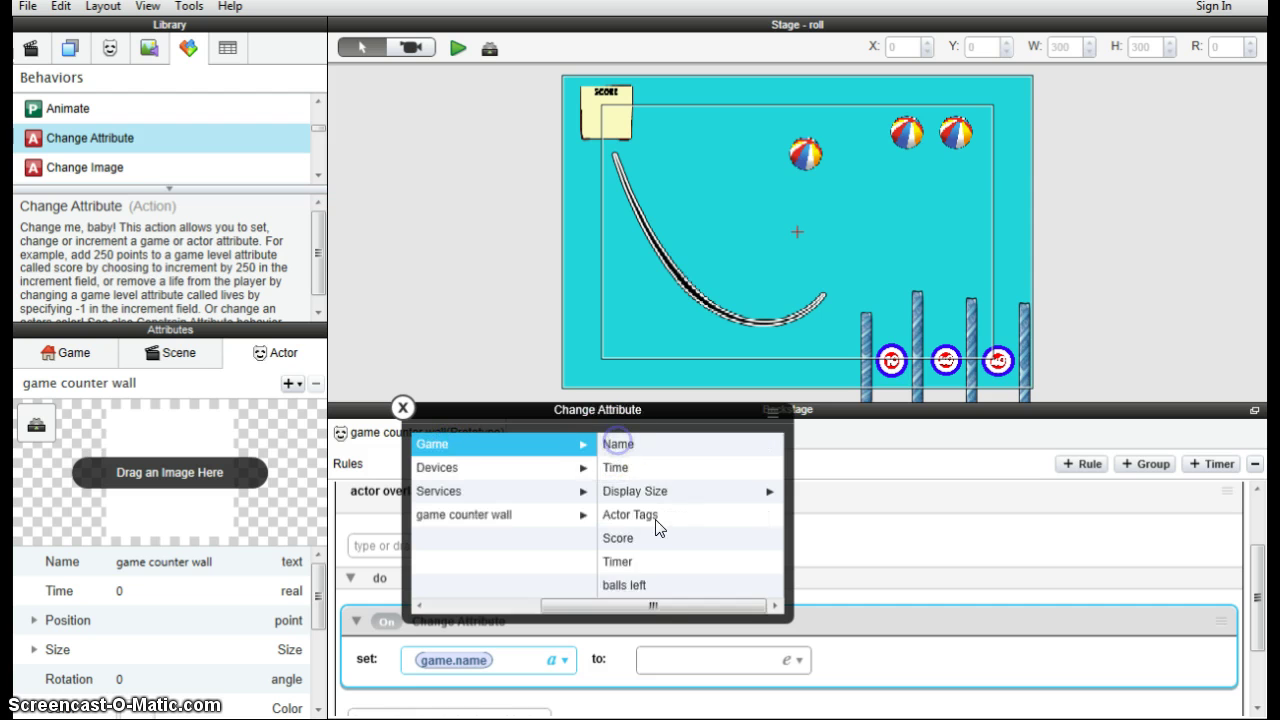
click(625, 585)
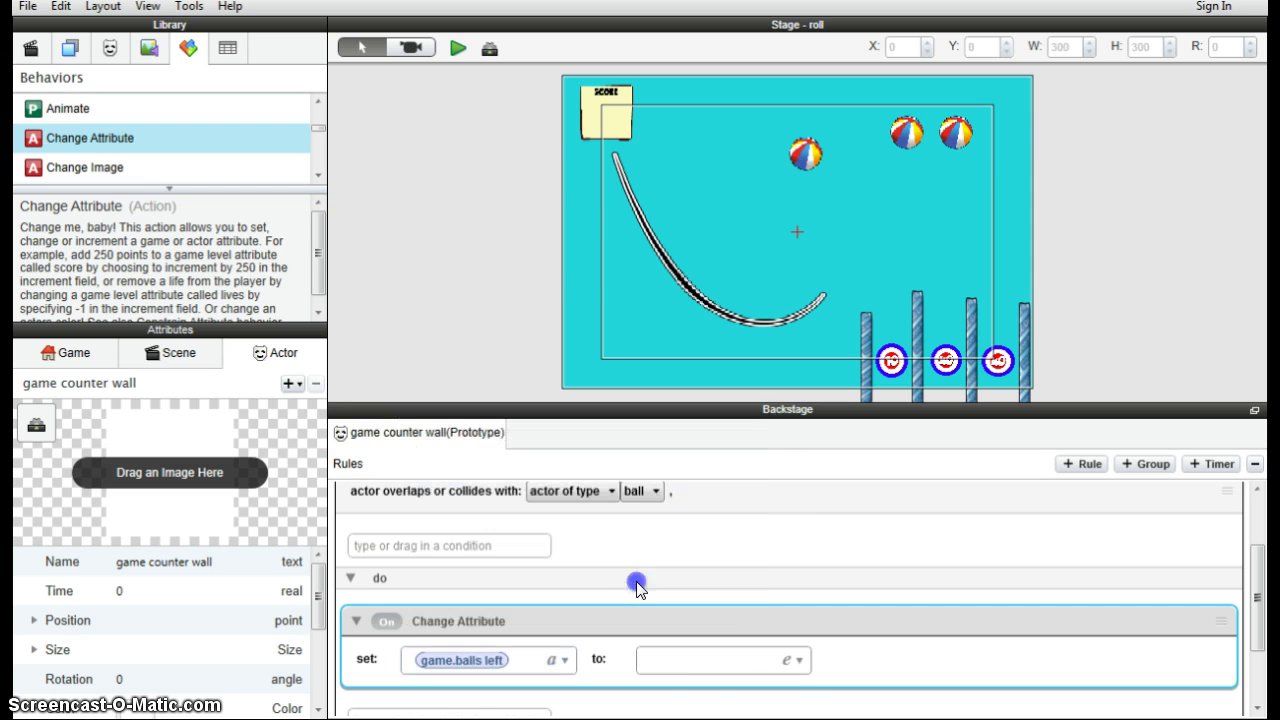
Set the action's value to game.balls left-1 and confirm the expression
click(798, 661)
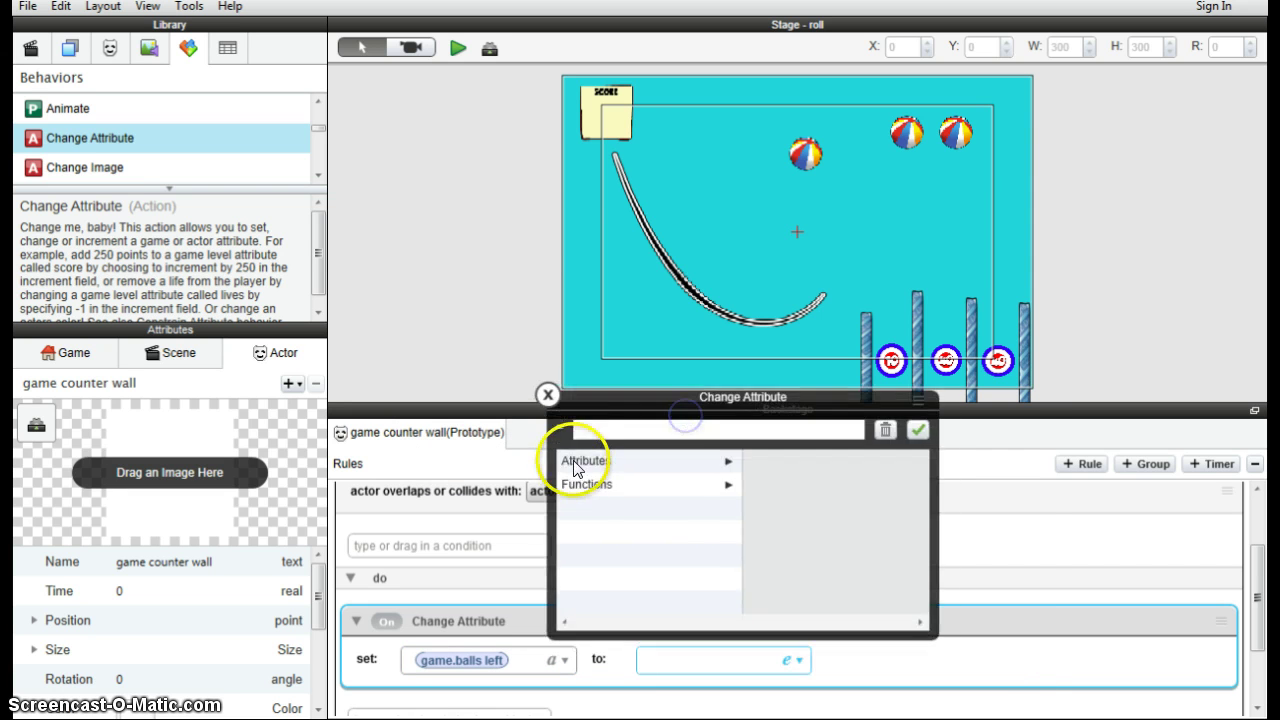
click(586, 460)
click(763, 461)
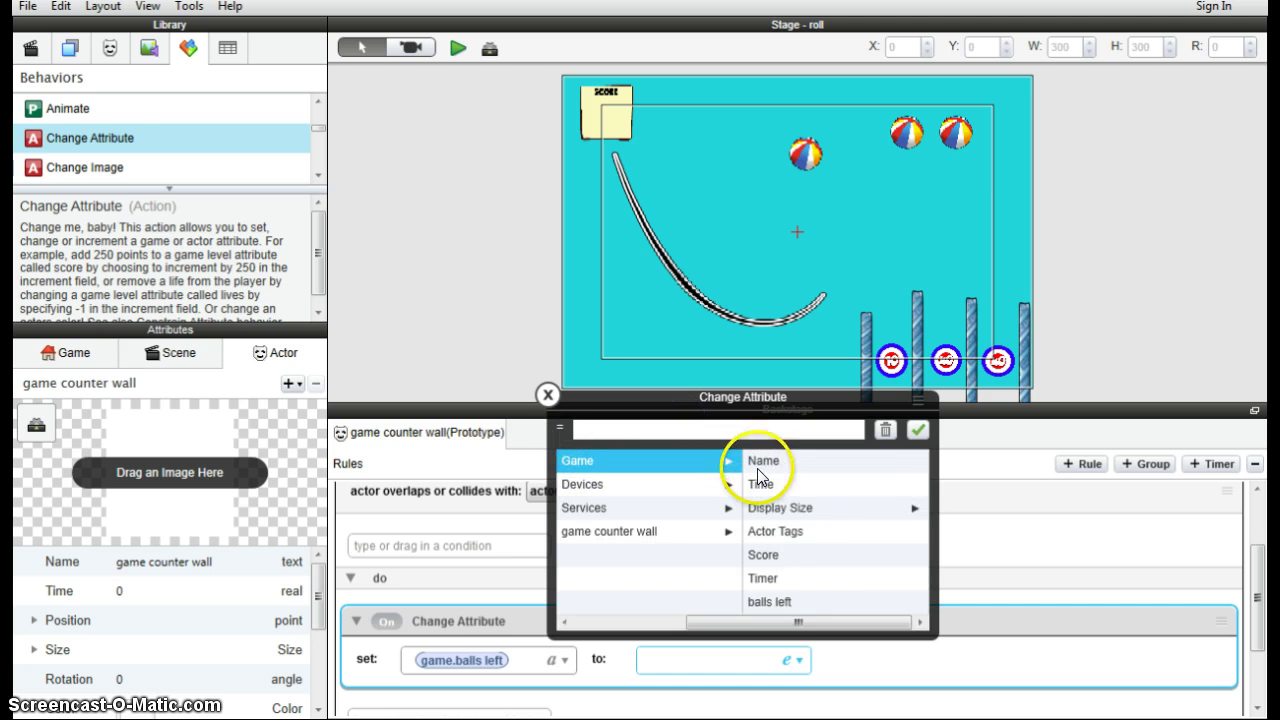
click(770, 601)
click(699, 427)
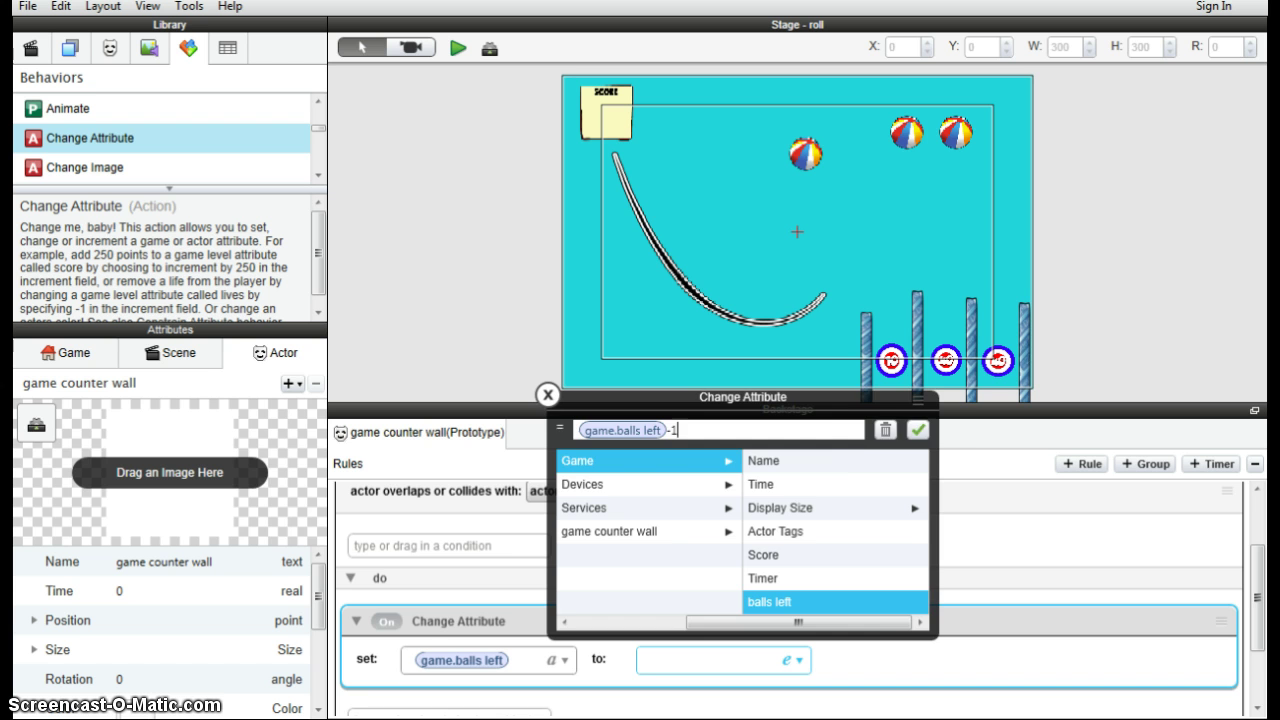
click(917, 429)
scroll(873, 600, down, 2)
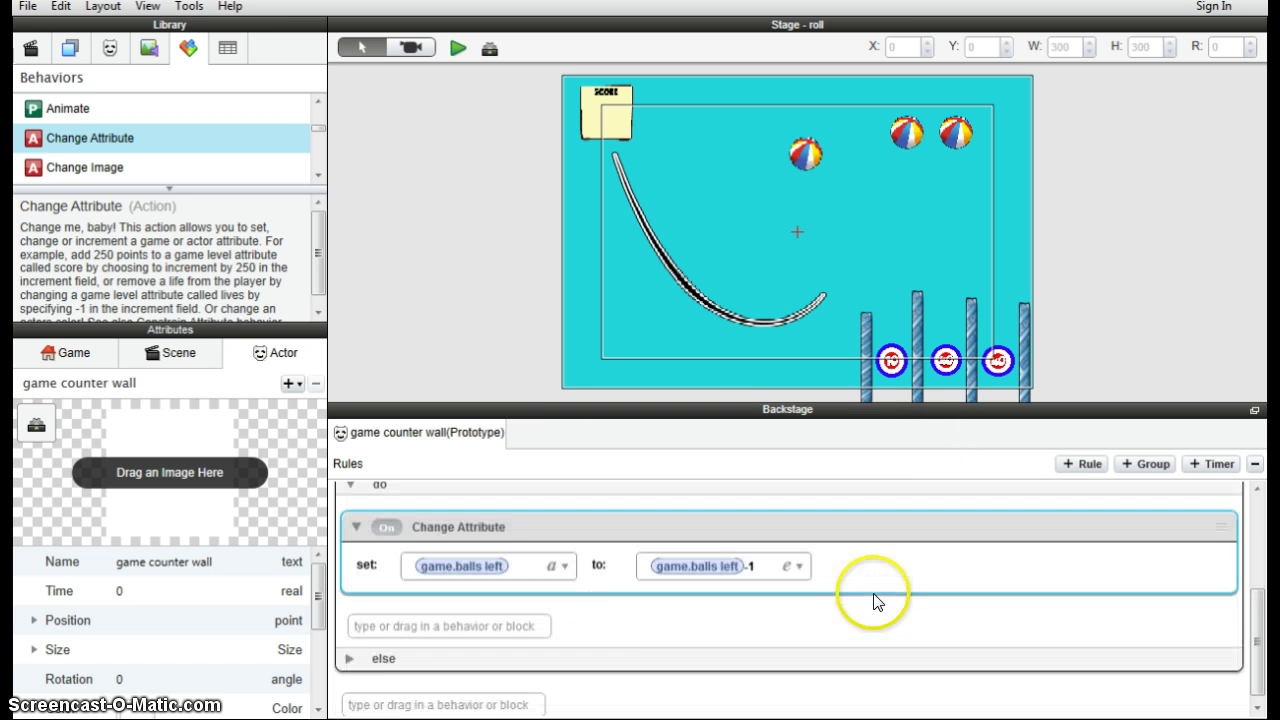
click(414, 677)
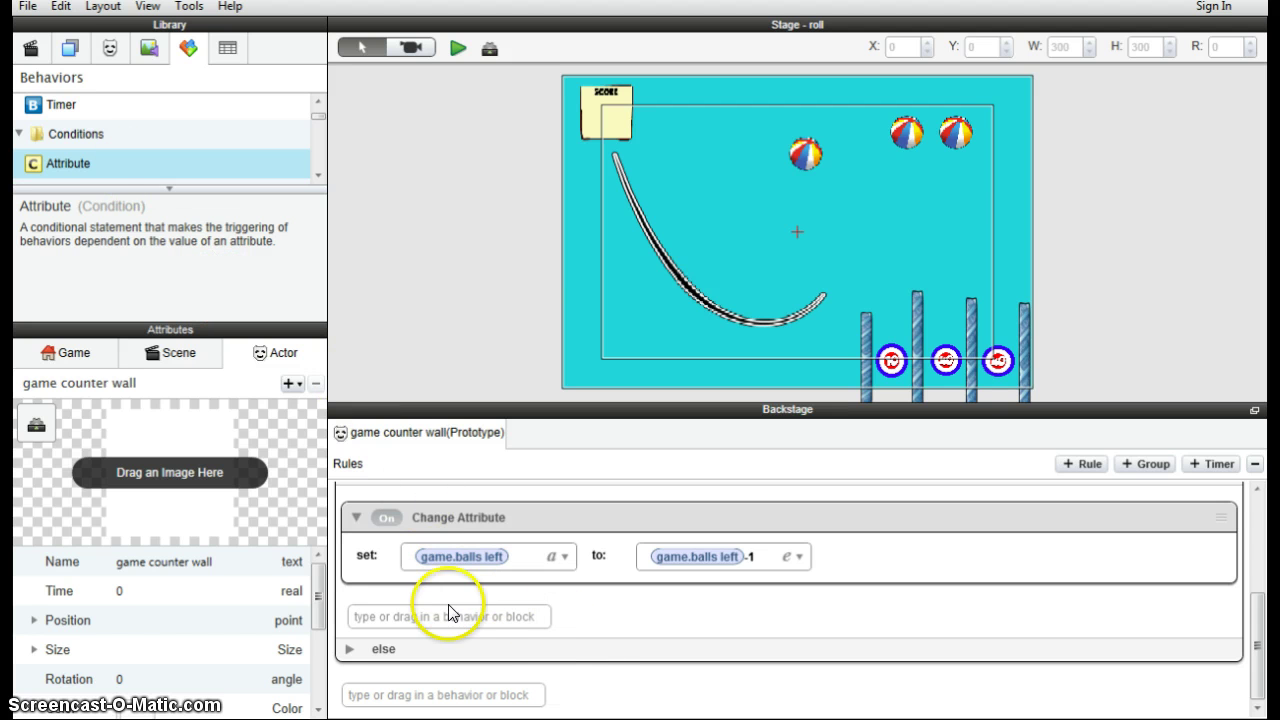
Add a rule to the counter wall testing whether game.balls left equals 0
drag(50, 162, 566, 674)
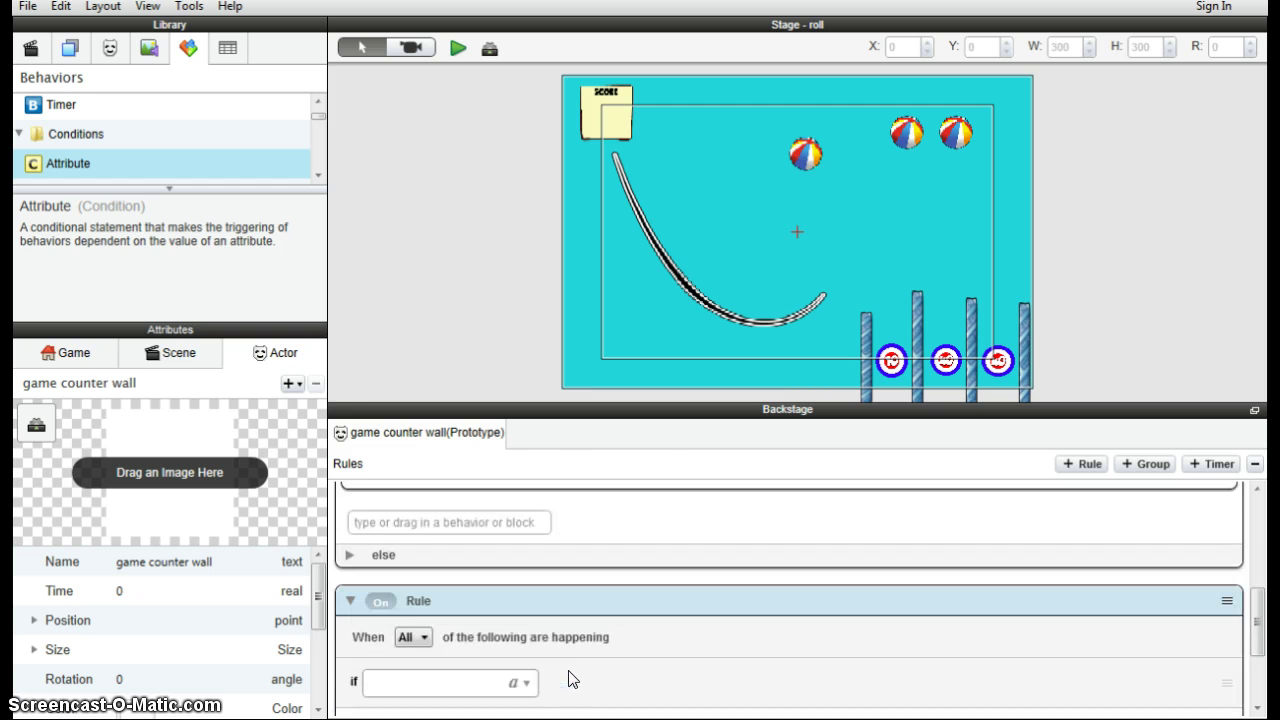
click(516, 588)
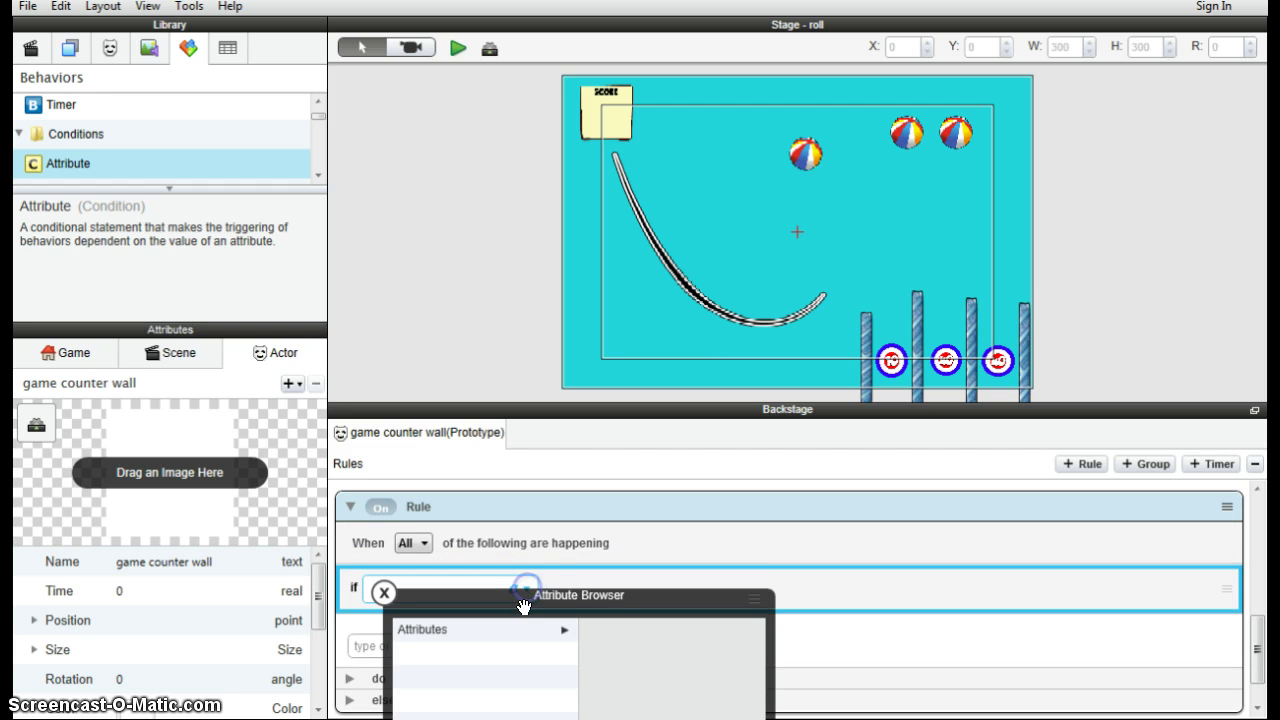
click(447, 541)
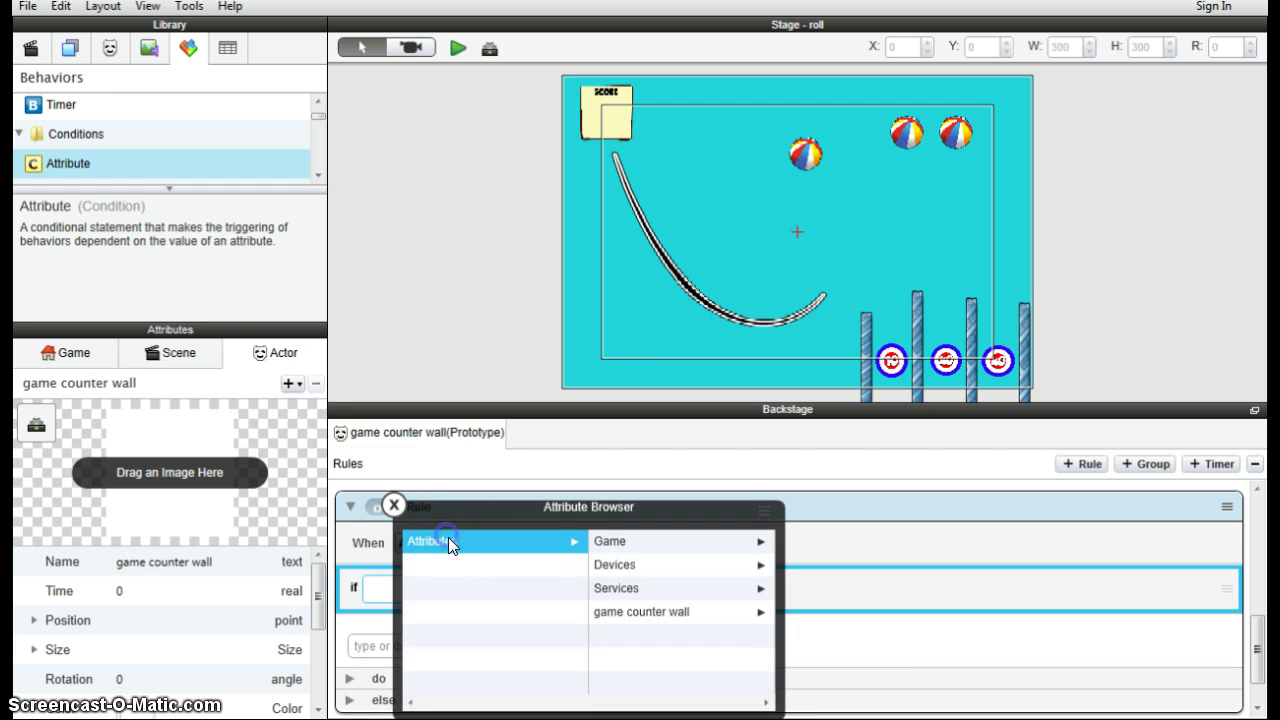
click(612, 541)
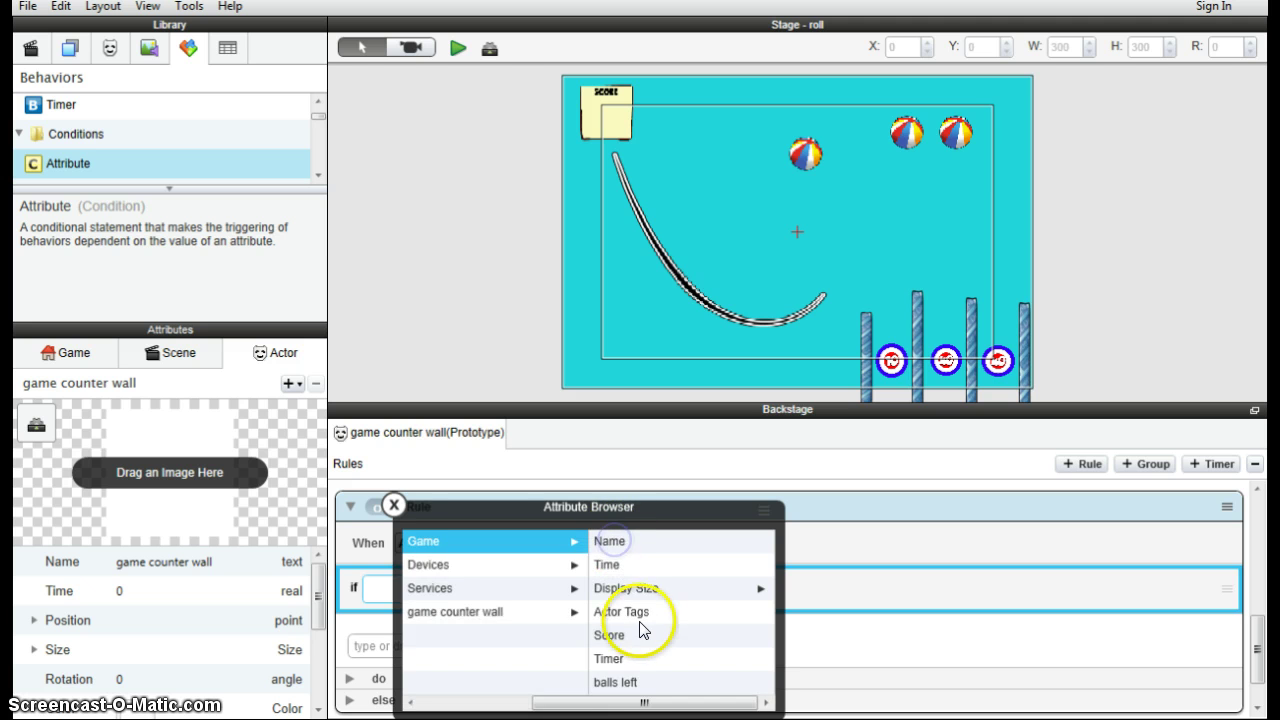
click(620, 683)
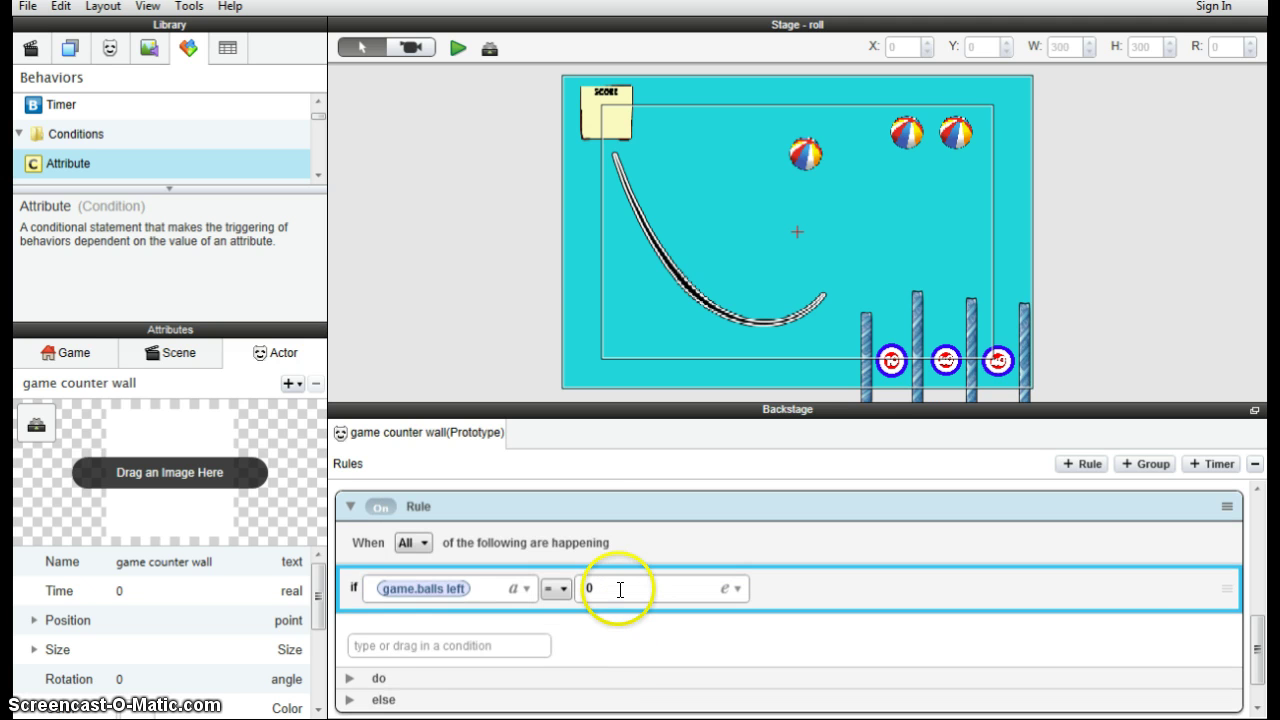
click(350, 680)
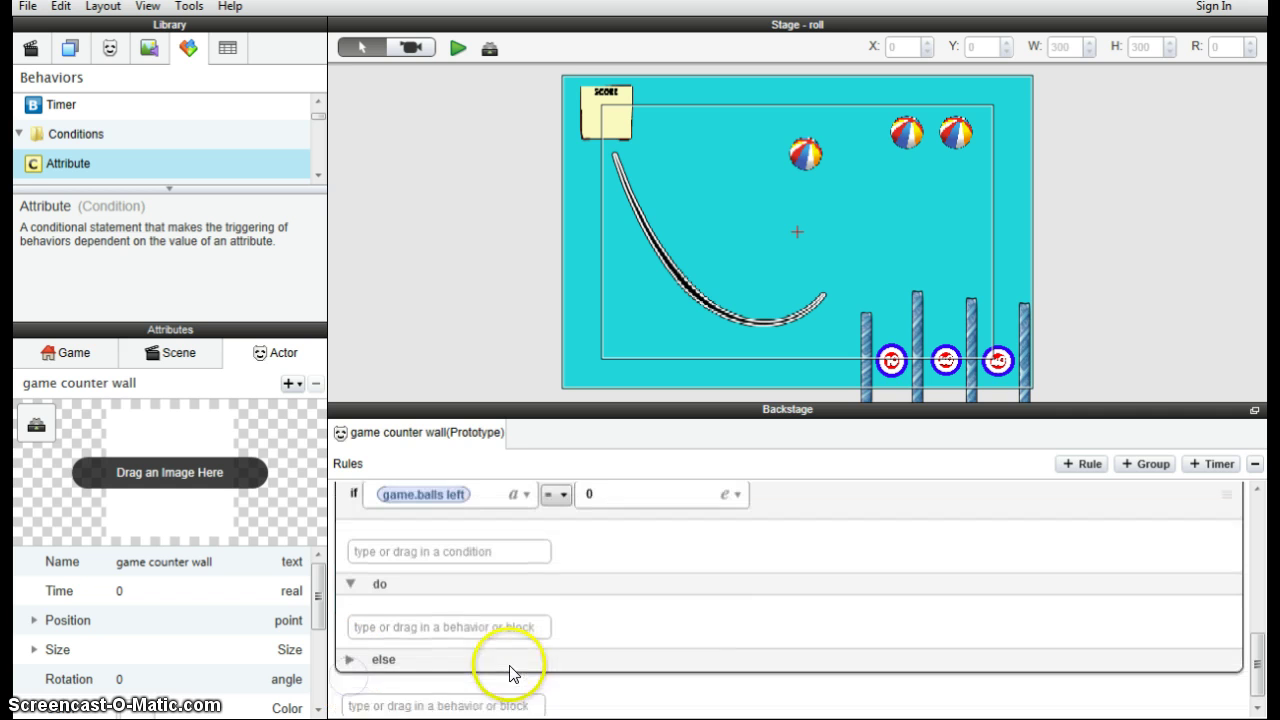
Add a Change Scene behavior to the rule's do section with go to set to gave over
click(313, 173)
click(313, 173)
click(313, 173)
click(313, 173)
click(313, 173)
click(313, 173)
click(313, 173)
click(313, 173)
click(313, 173)
click(313, 173)
click(313, 173)
scroll(143, 152, down, 1)
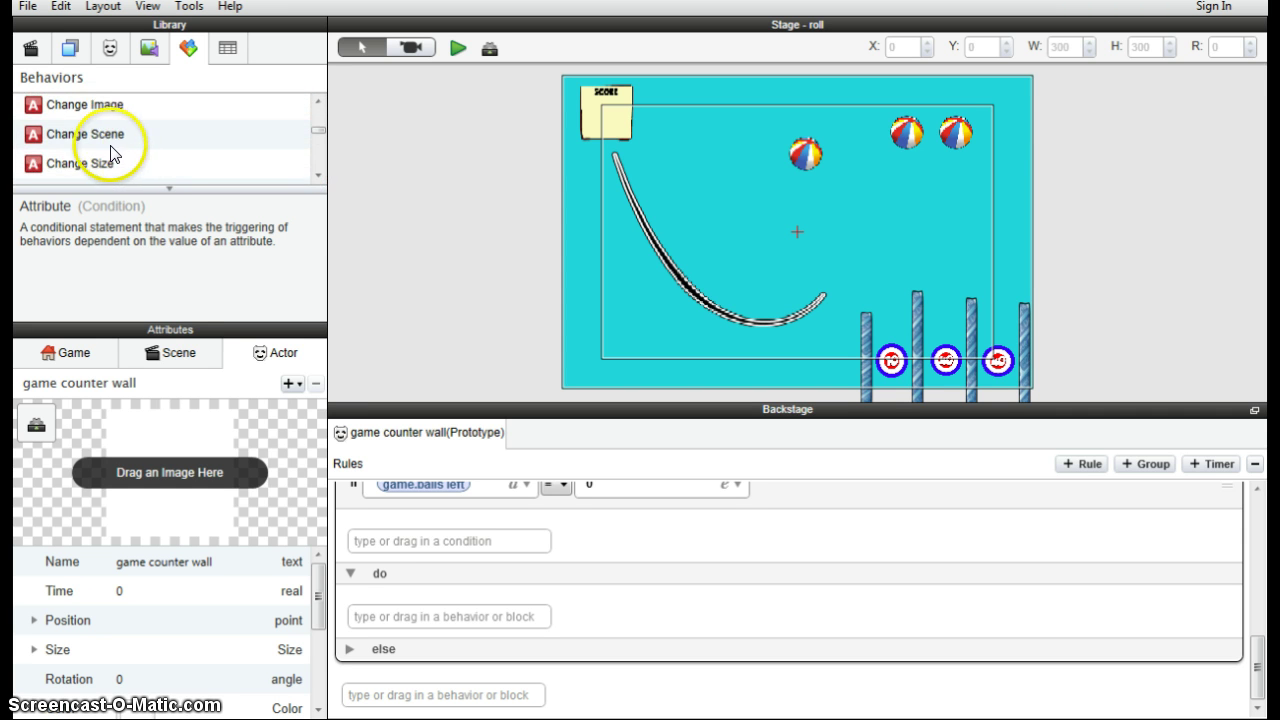
drag(106, 134, 465, 596)
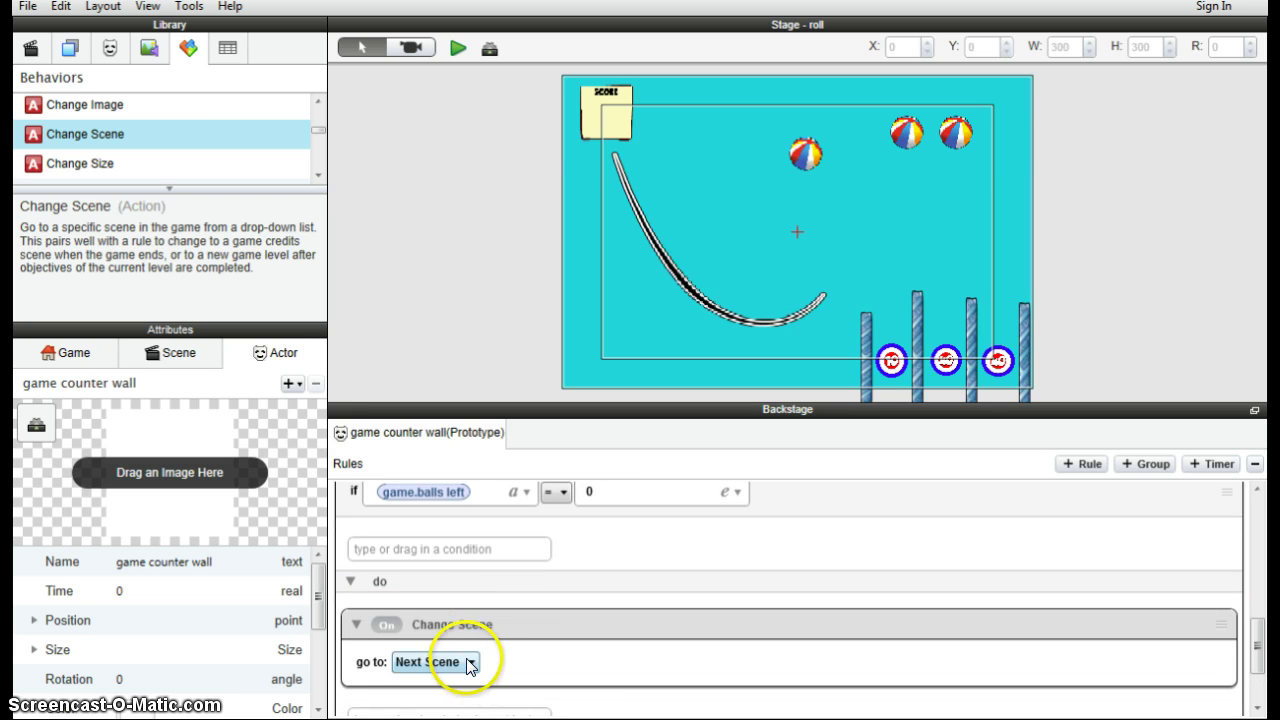
click(464, 661)
click(447, 645)
scroll(523, 668, down, 1)
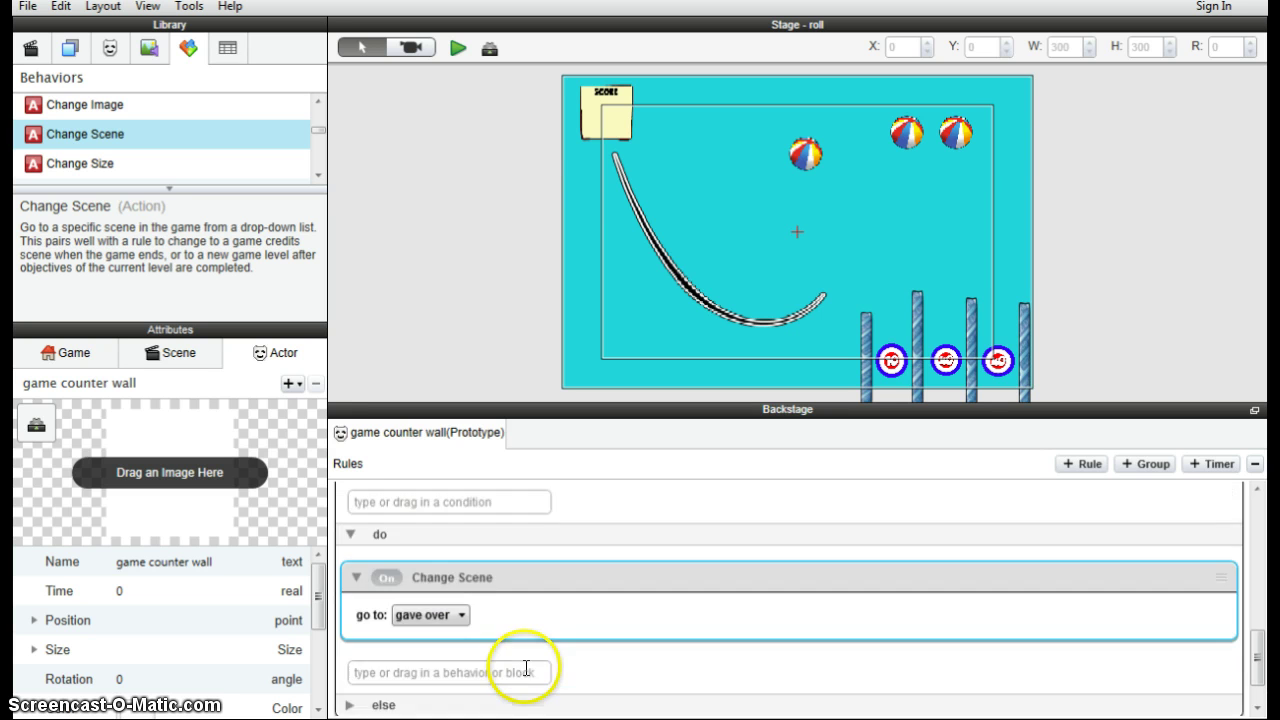
click(515, 650)
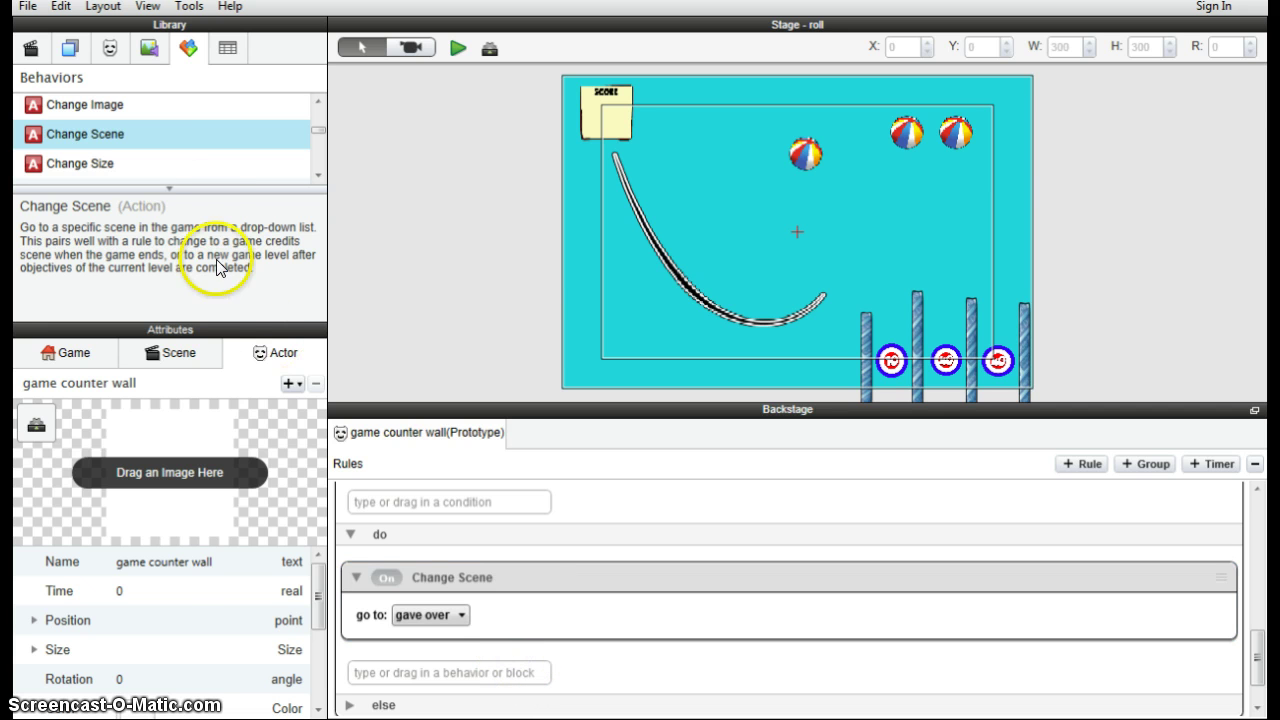
scroll(188, 151, up, 5)
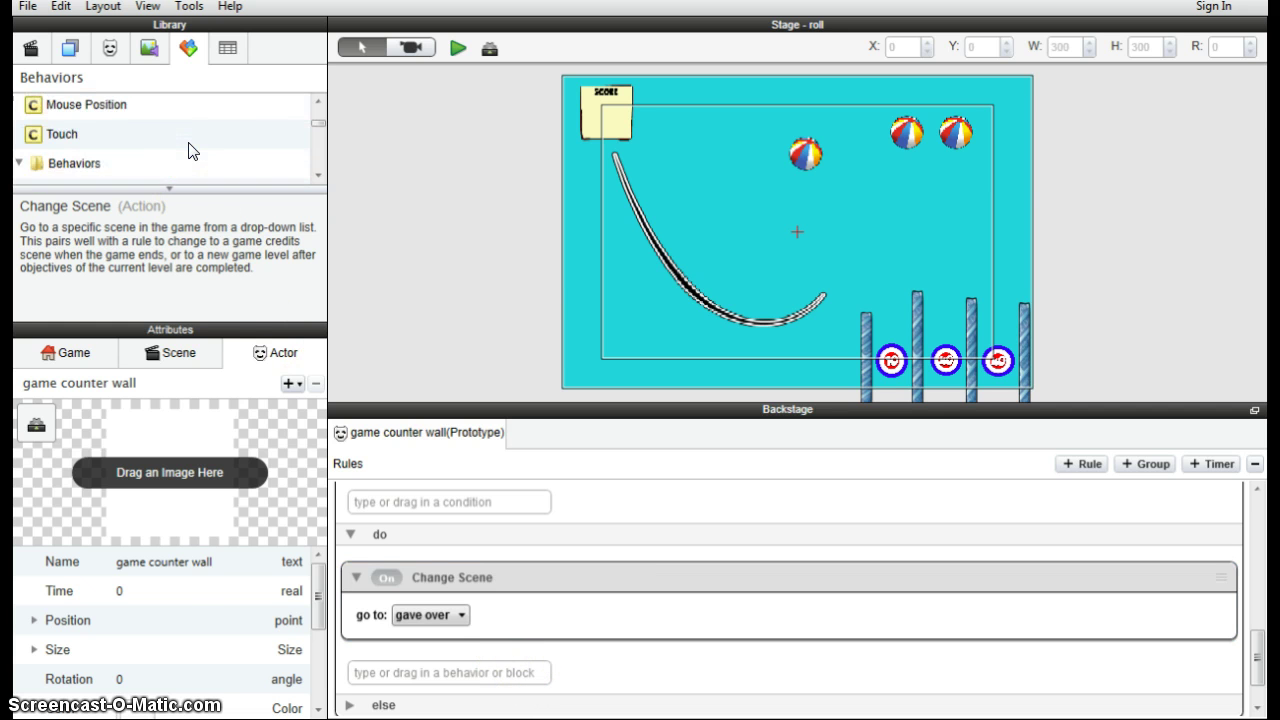
scroll(190, 152, down, 2)
scroll(188, 151, down, 5)
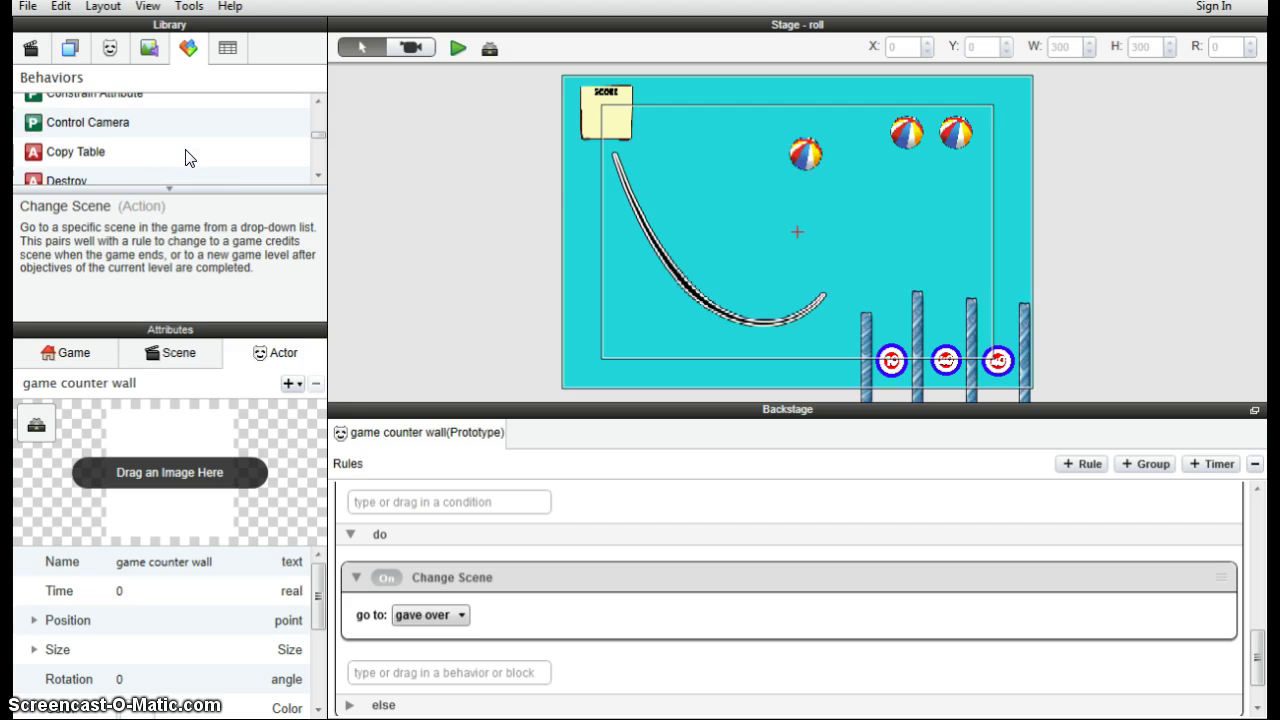
scroll(190, 160, down, 8)
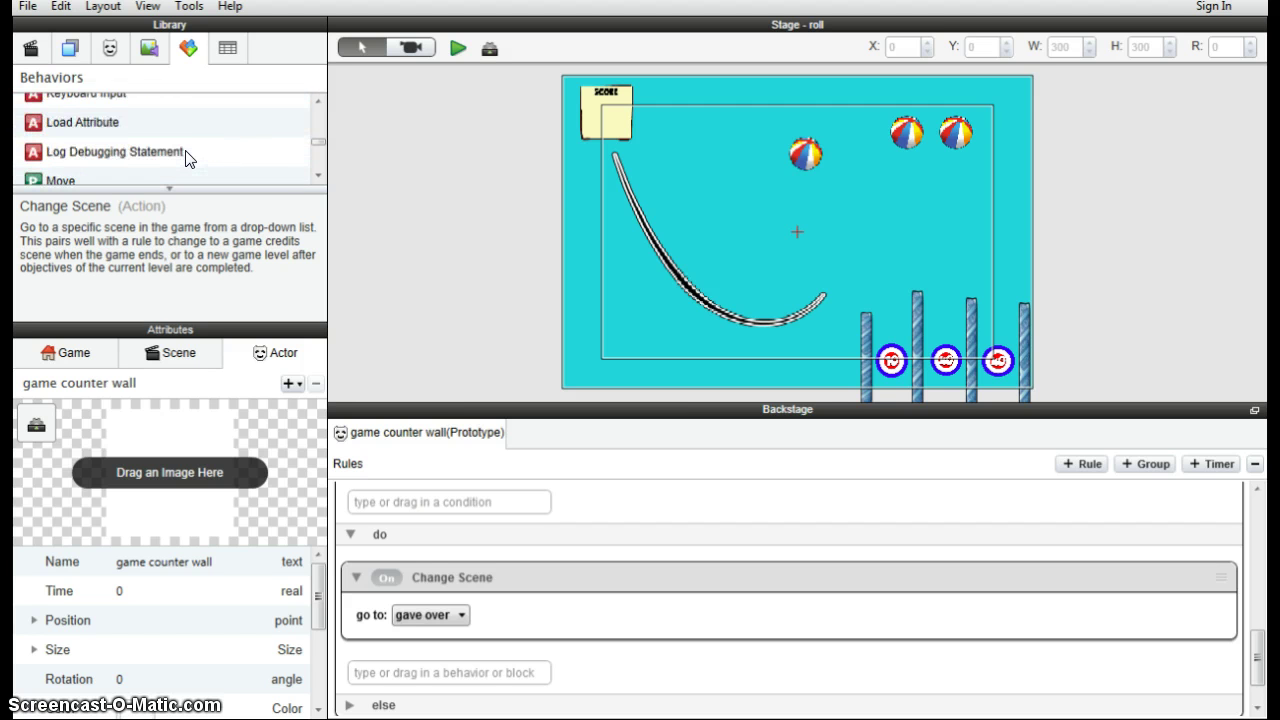
scroll(190, 160, down, 6)
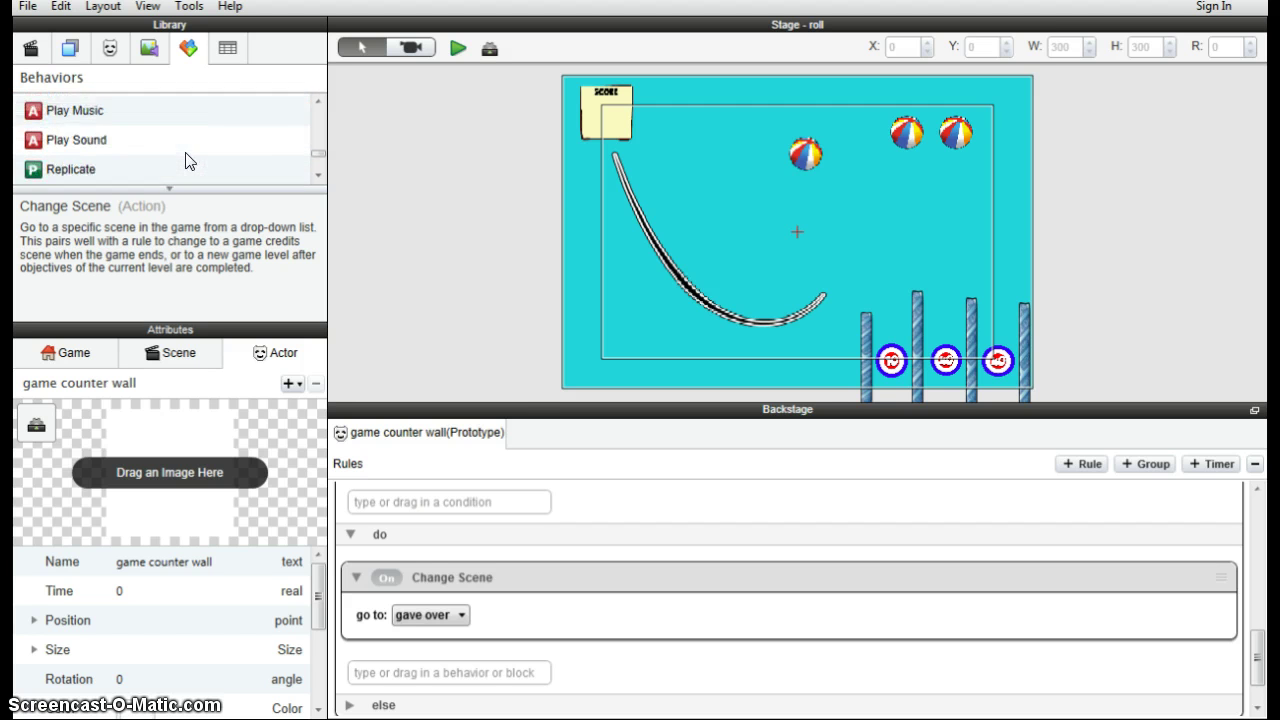
scroll(160, 155, up, 2)
Add a Play Sound action under Change Scene that plays the success sound
drag(80, 141, 600, 648)
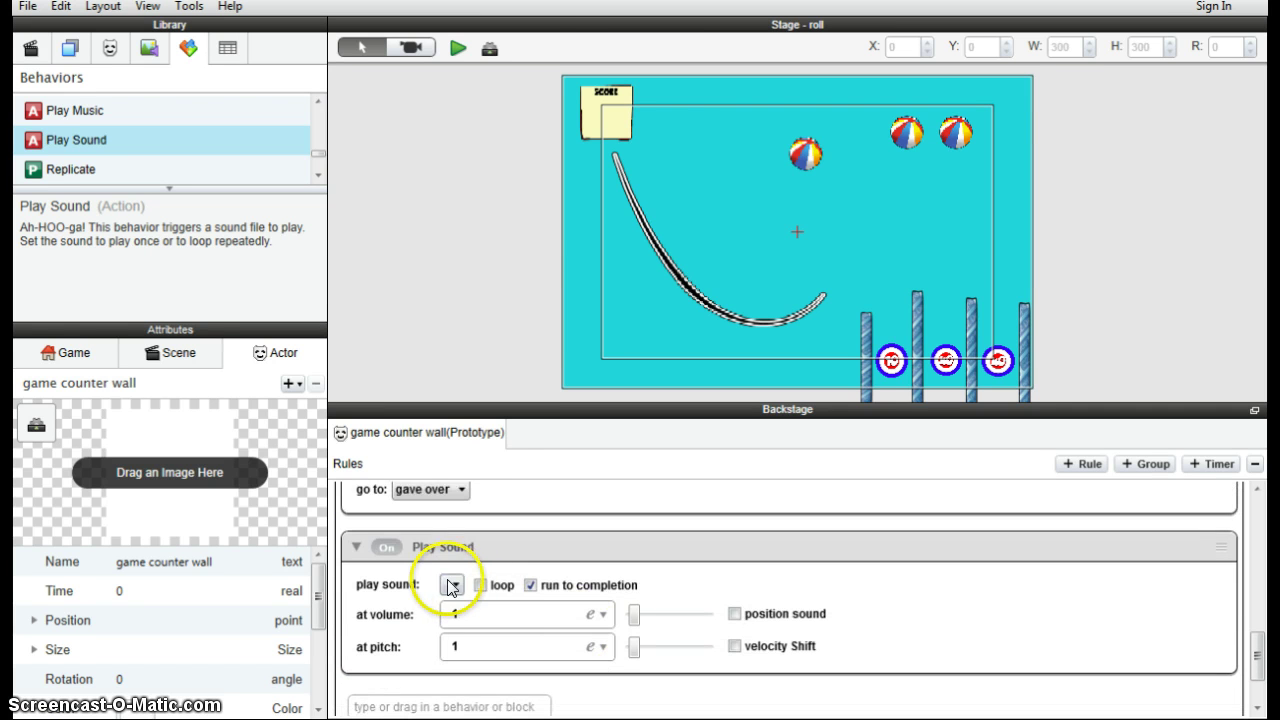
click(455, 584)
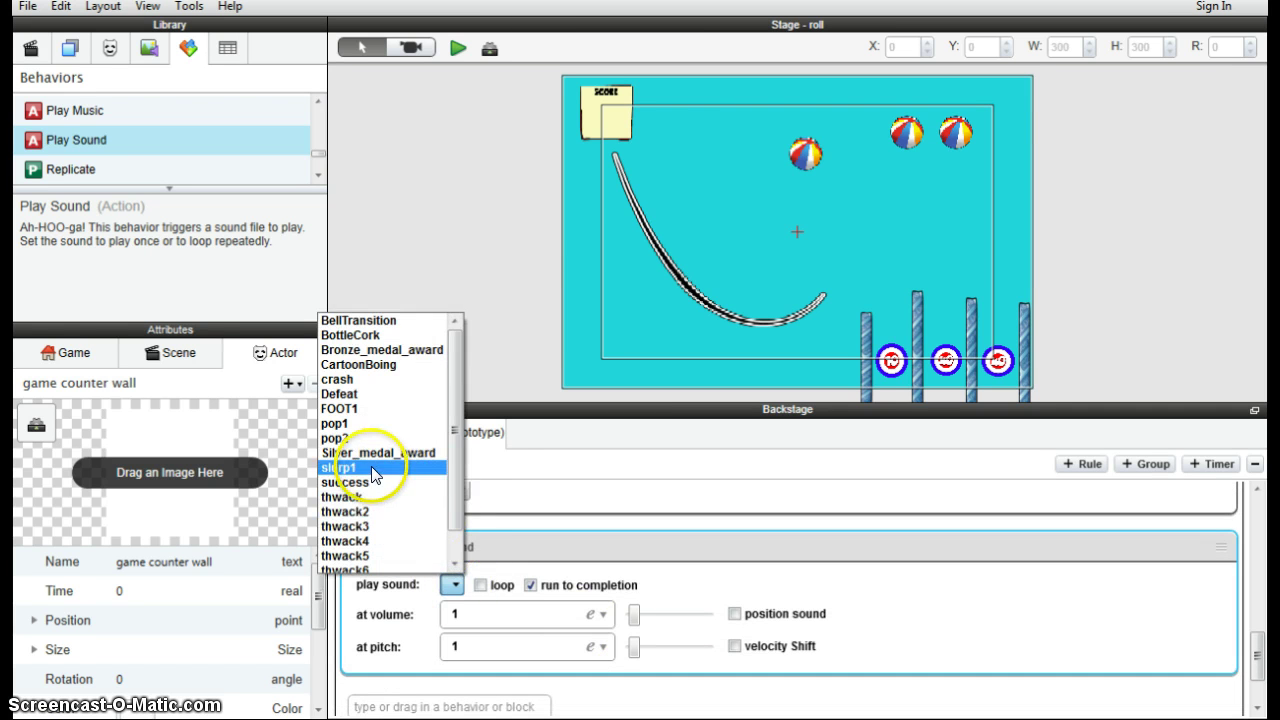
click(374, 481)
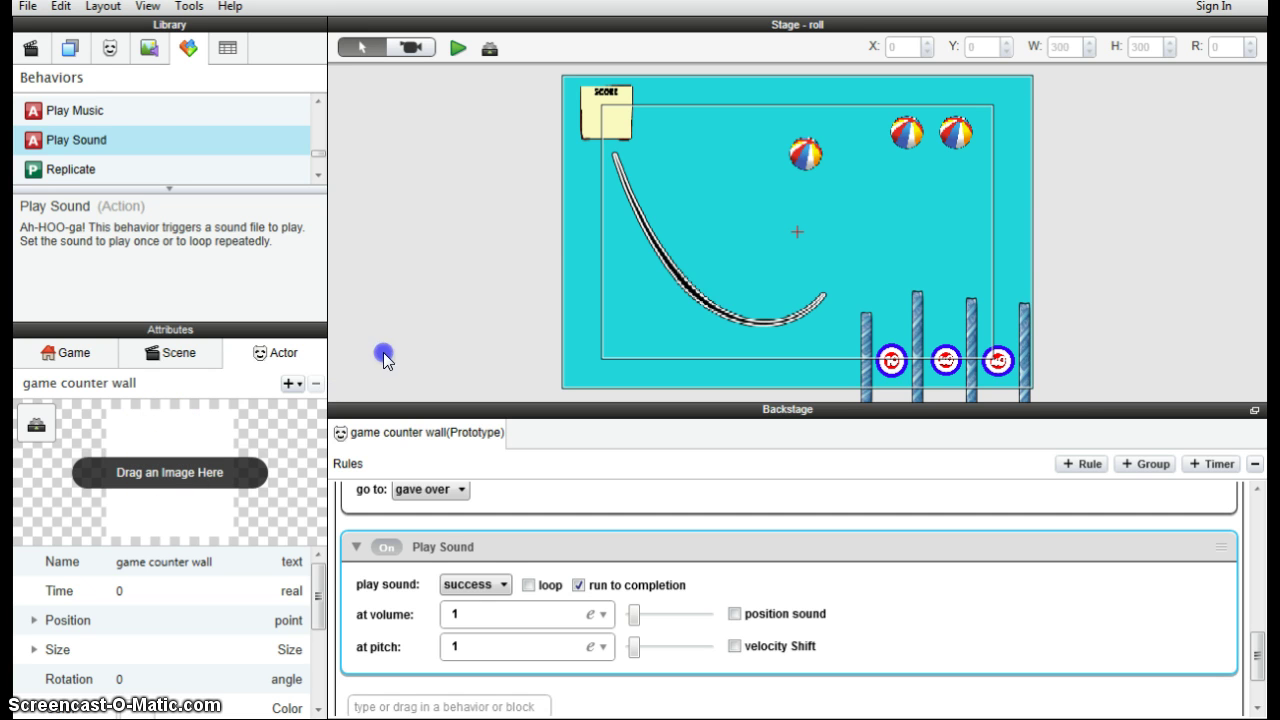
Place a game counter wall instance on the stage and resize it into a thin strip
click(109, 46)
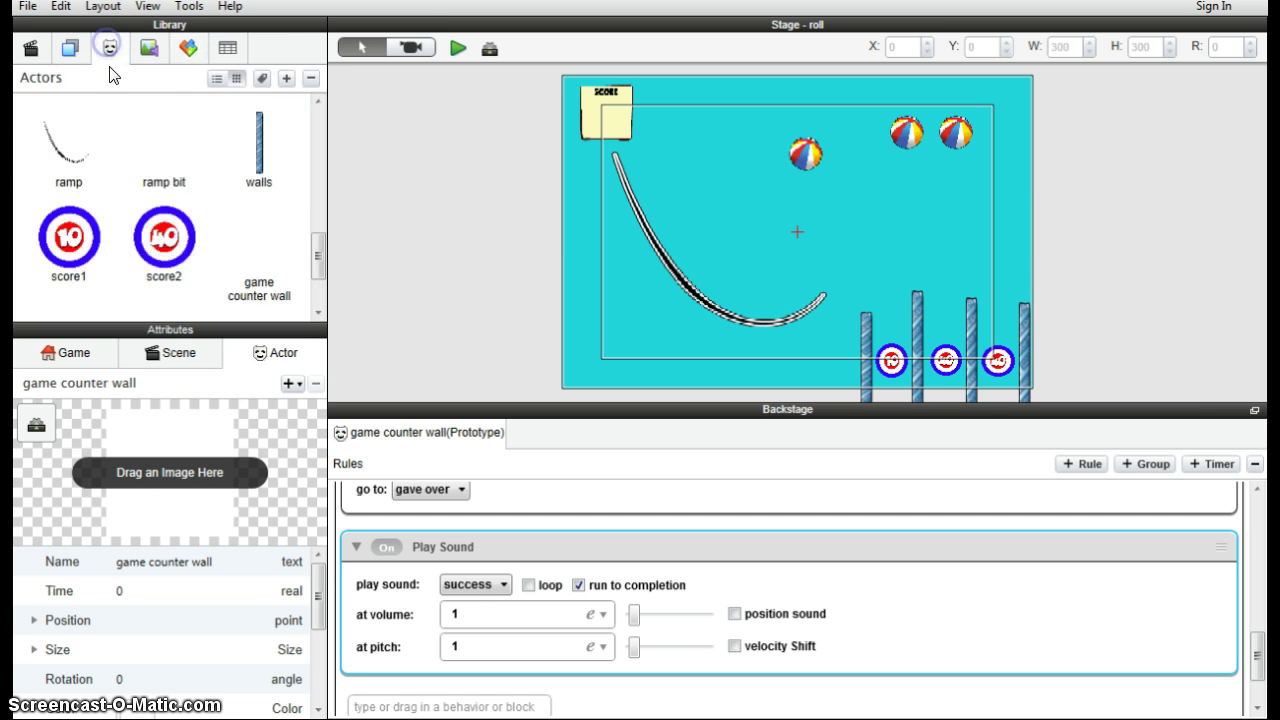
click(267, 270)
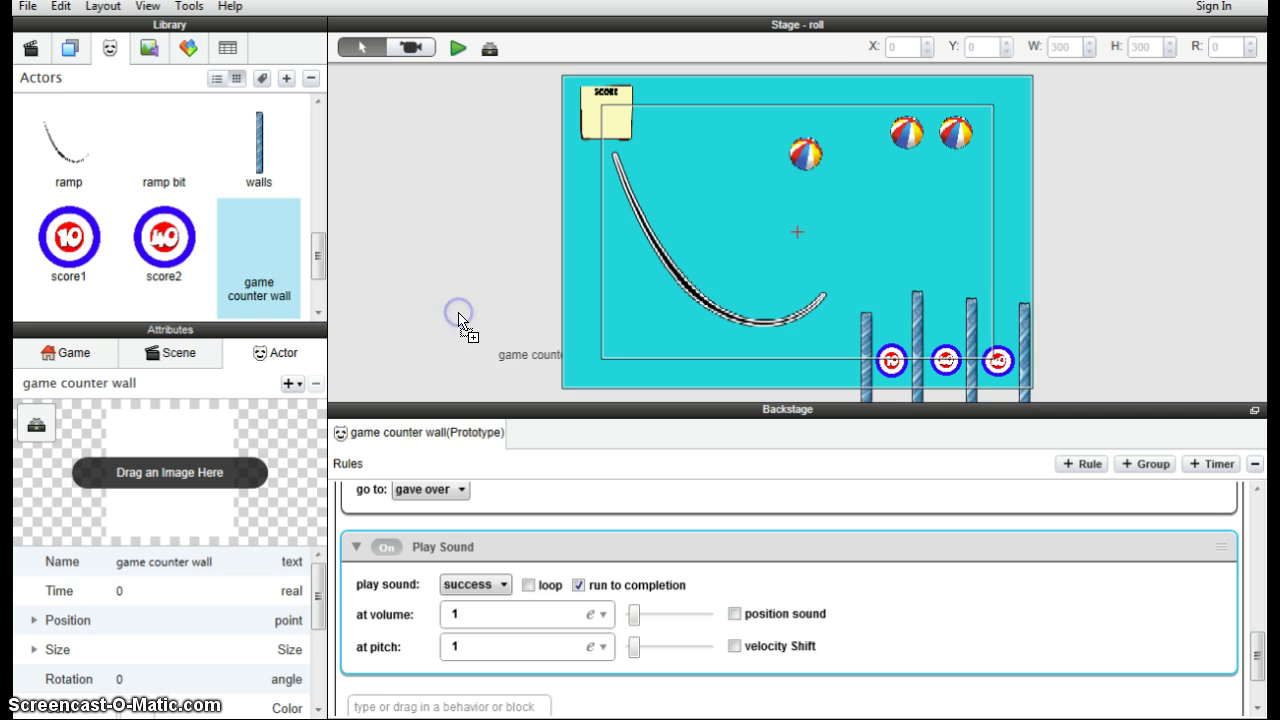
drag(459, 314, 473, 314)
drag(509, 357, 1213, 357)
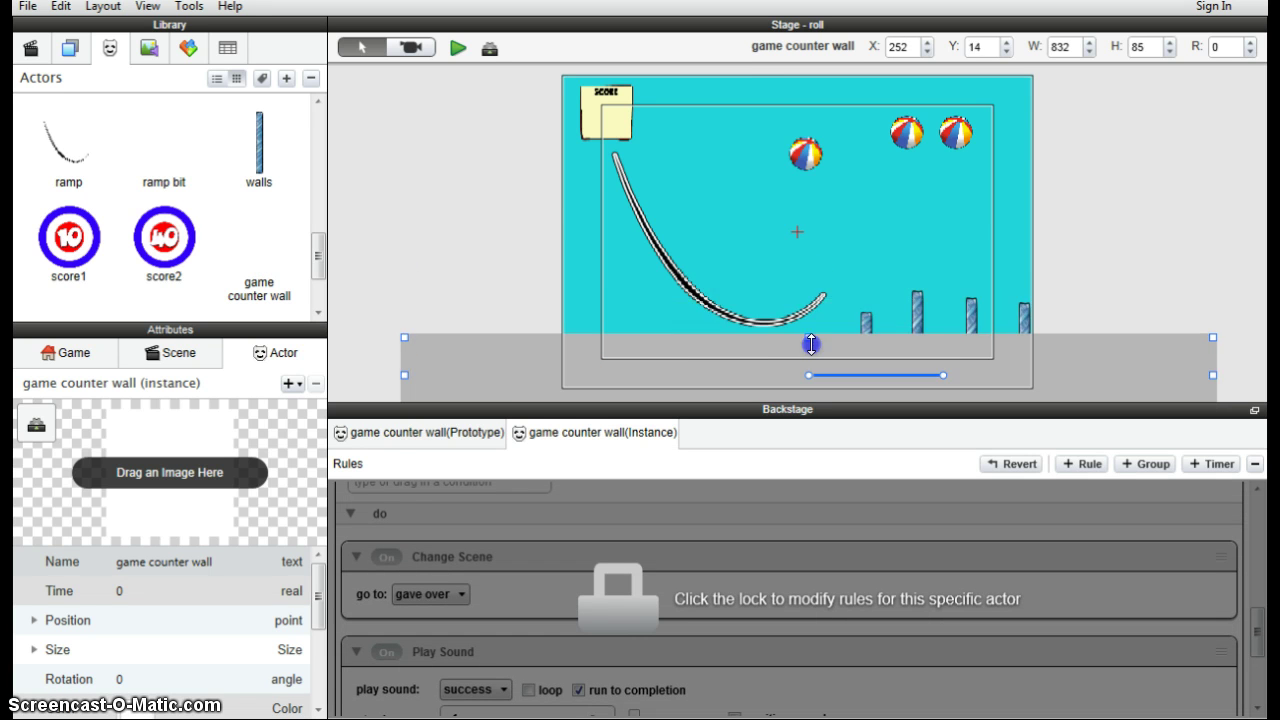
drag(812, 369, 790, 508)
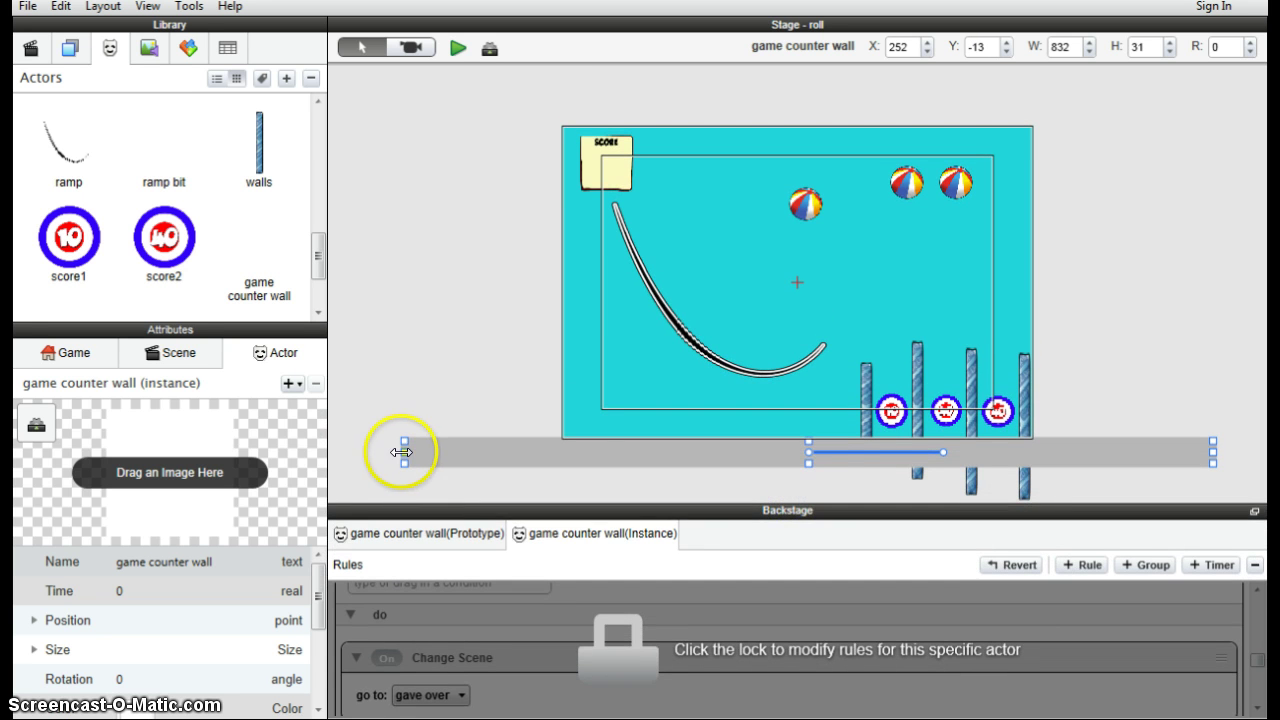
drag(402, 452, 562, 452)
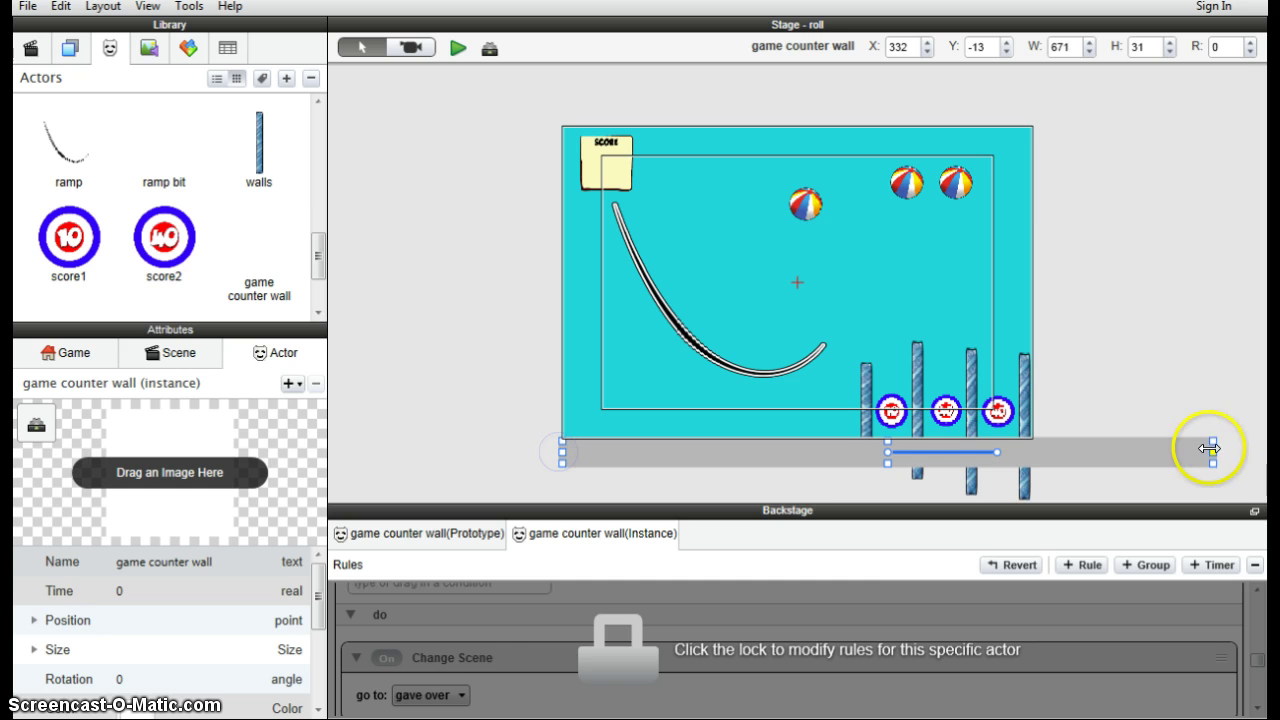
drag(1210, 451, 1031, 452)
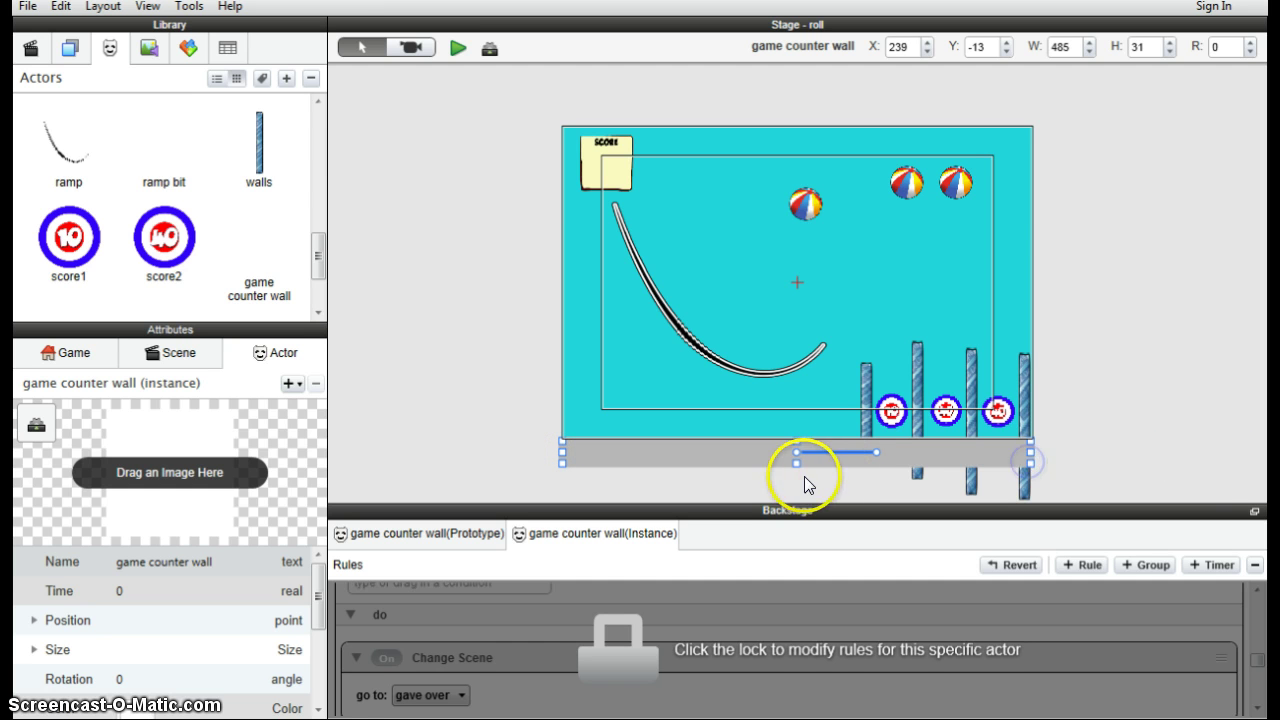
mouse_move(796, 465)
mouse_down()
mouse_move(828, 457)
mouse_move(798, 446)
mouse_up()
Place a counter wall beside the stage's right edge, stretch it taller, and start the preview
click(258, 287)
drag(258, 287, 1045, 142)
drag(1047, 444, 1047, 464)
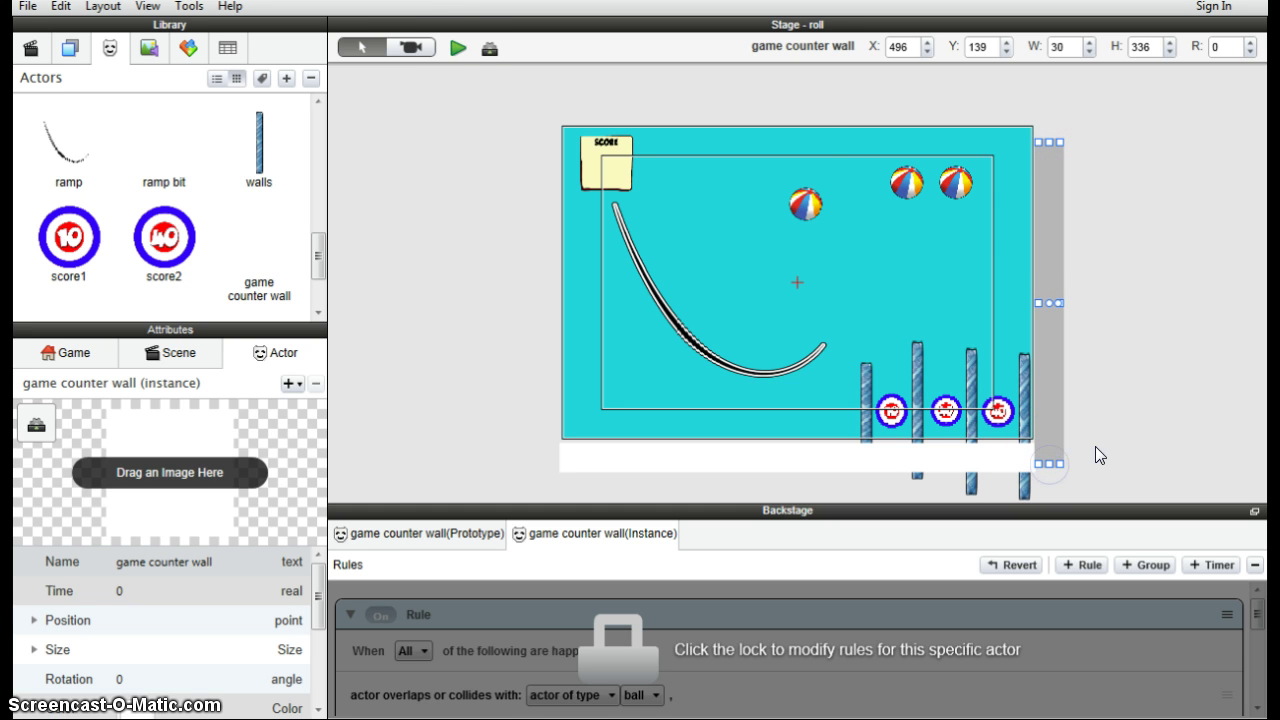
click(457, 48)
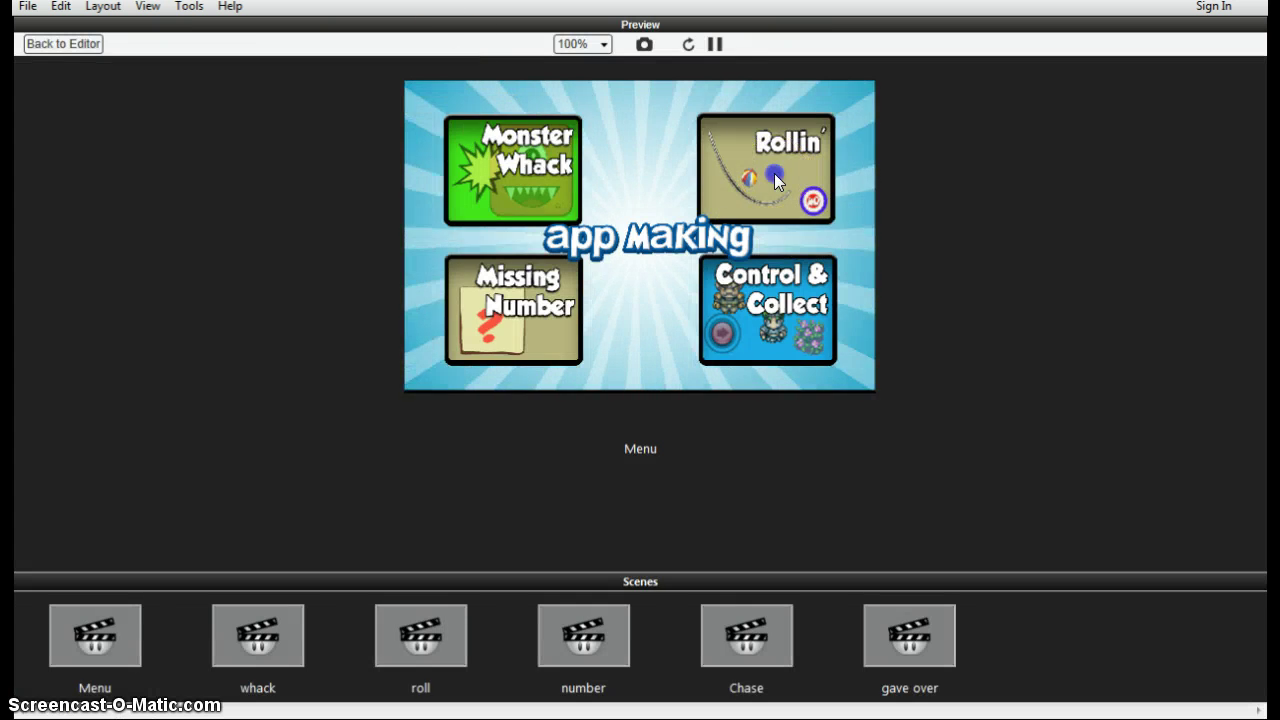
Play Rollin by dropping a beach ball into the middle bin, then return to the menu
click(776, 178)
drag(645, 158, 766, 128)
click(779, 154)
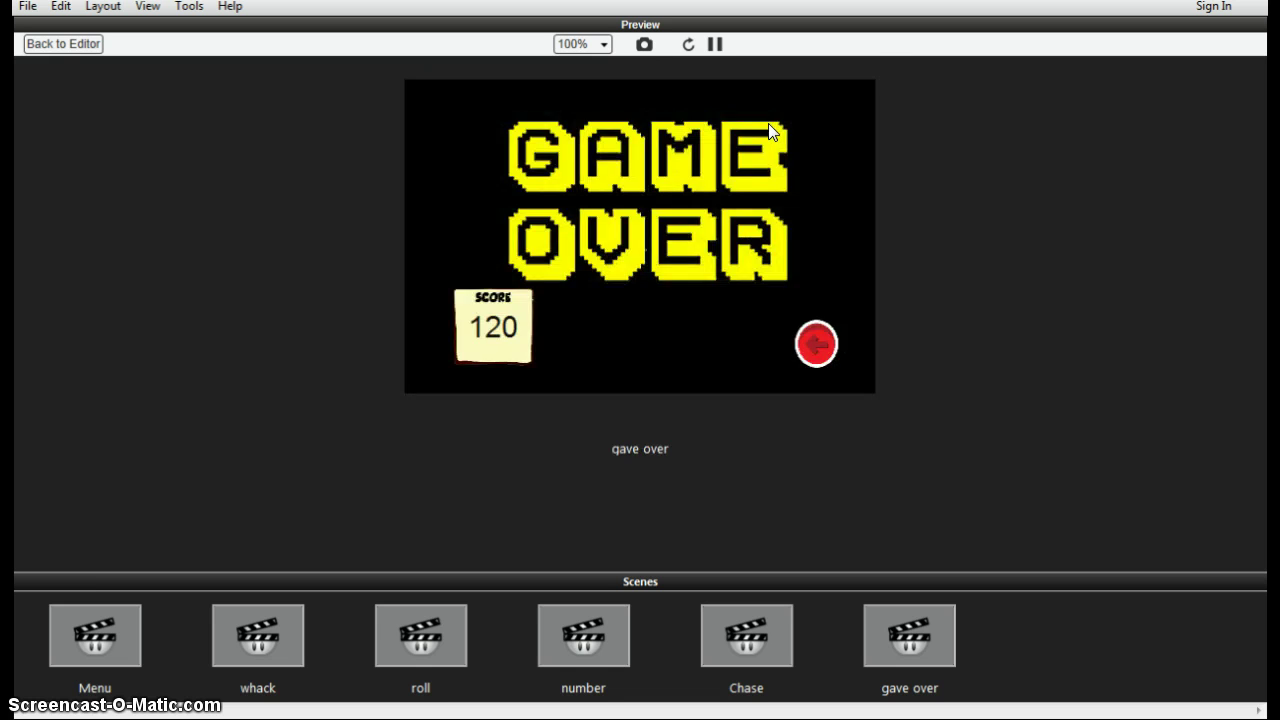
click(838, 370)
click(818, 346)
click(828, 336)
Reopen Rollin repeatedly, with a Monster Whack detour, until it ends on GAME OVER with 120
click(746, 186)
click(816, 344)
click(756, 215)
click(814, 343)
click(479, 166)
click(610, 188)
click(814, 344)
click(759, 174)
click(816, 345)
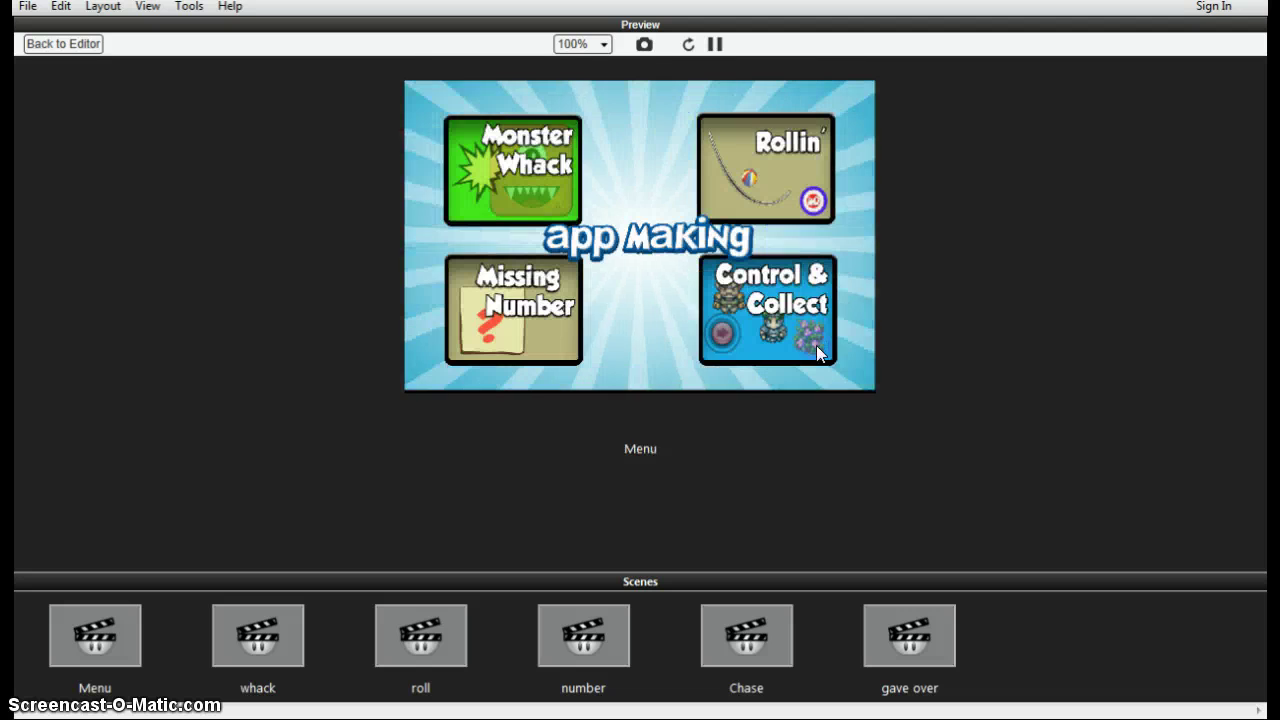
click(791, 197)
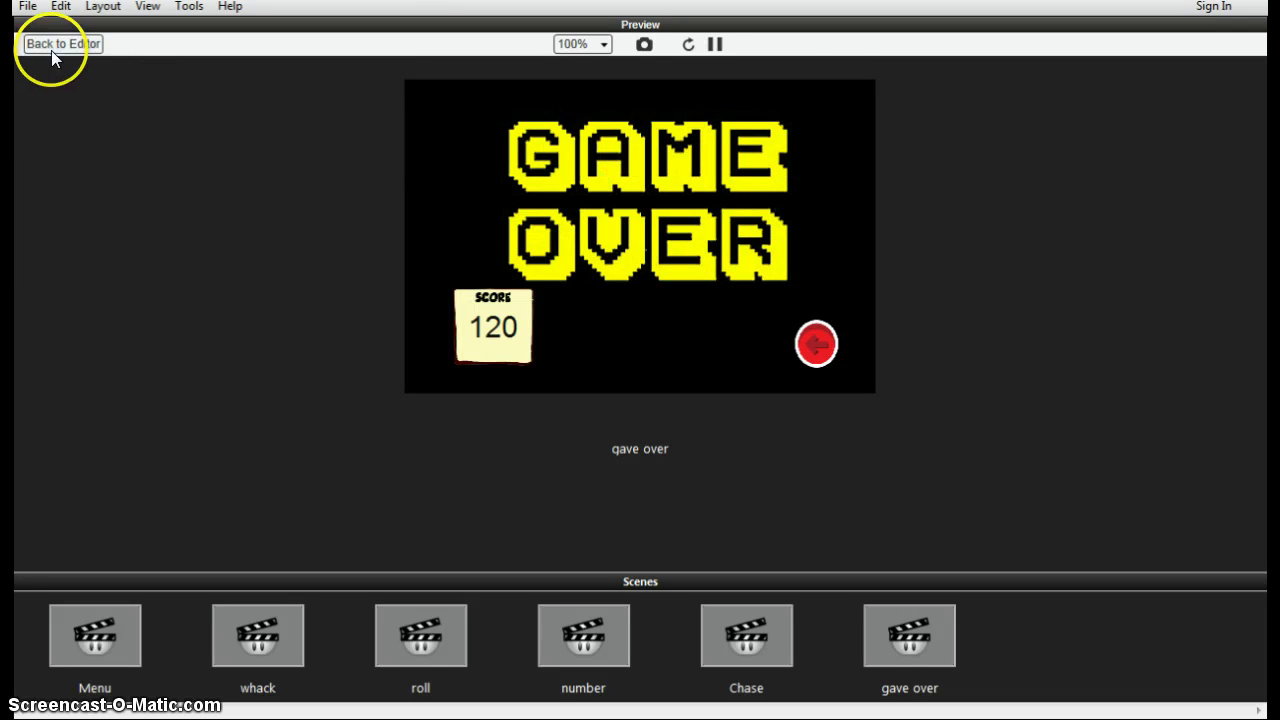
Leave the preview with Back to Editor to return to the roll scene
click(54, 45)
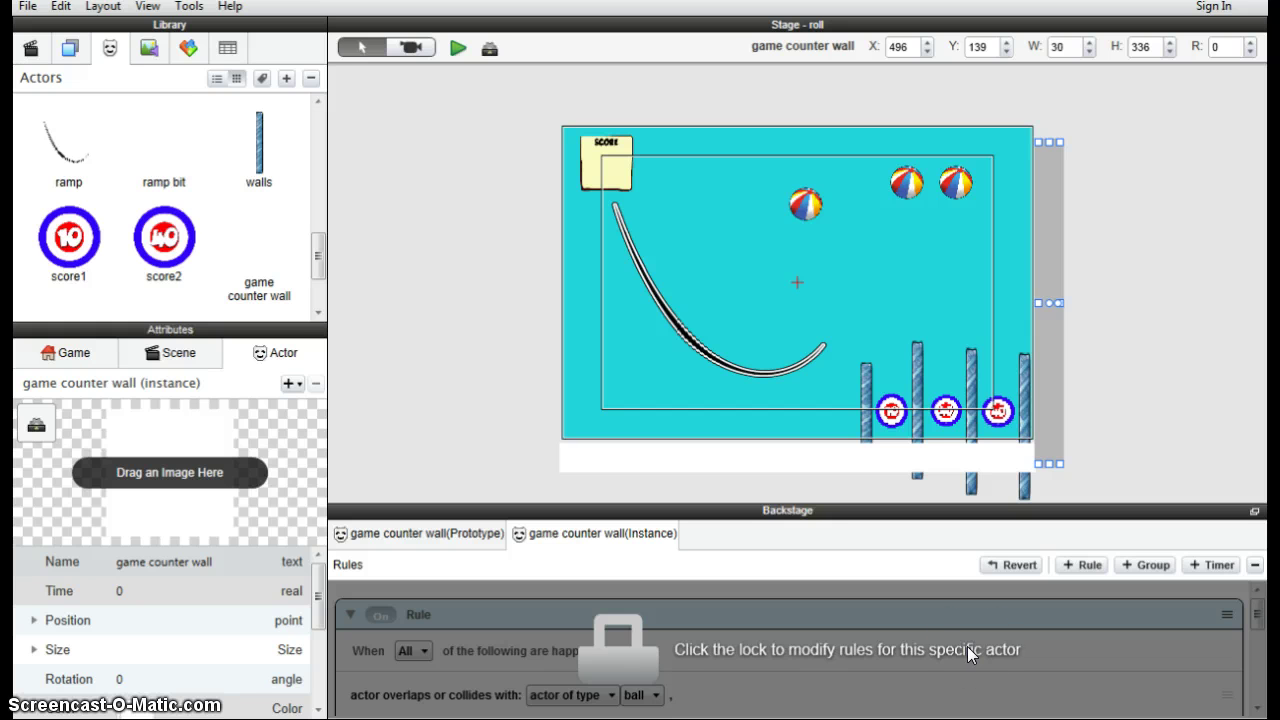
mouse_move(646, 719)
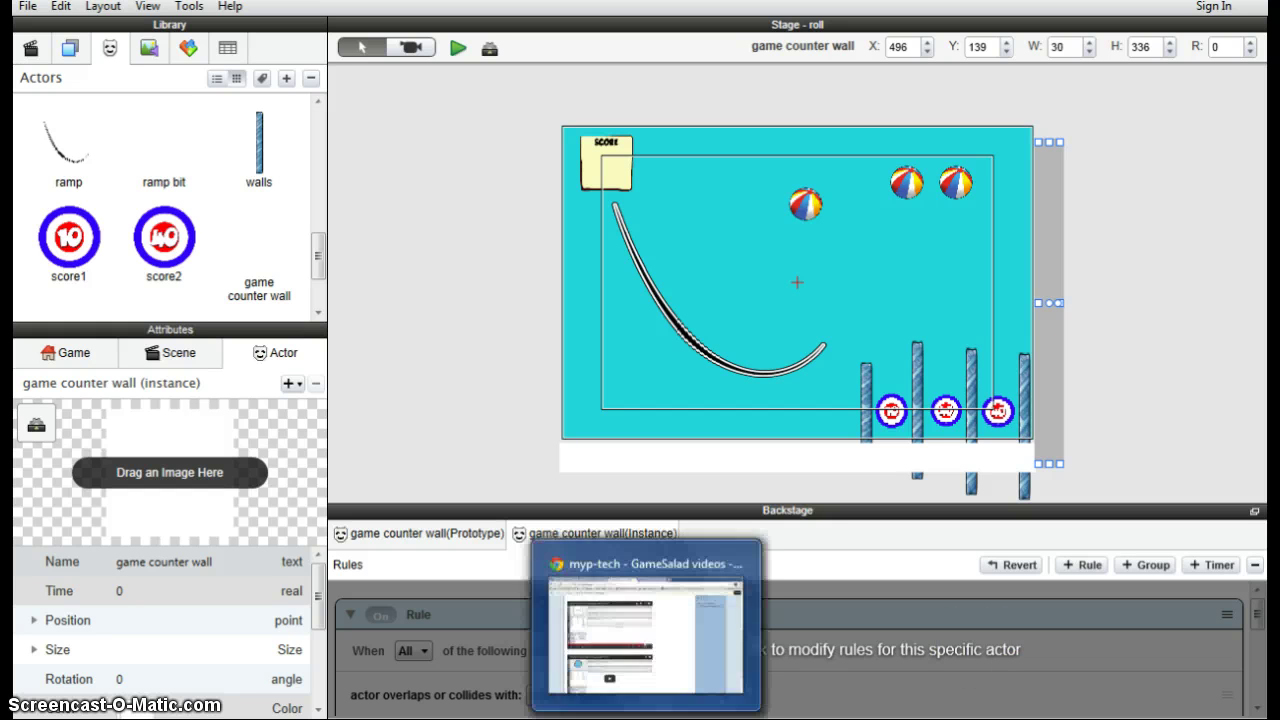